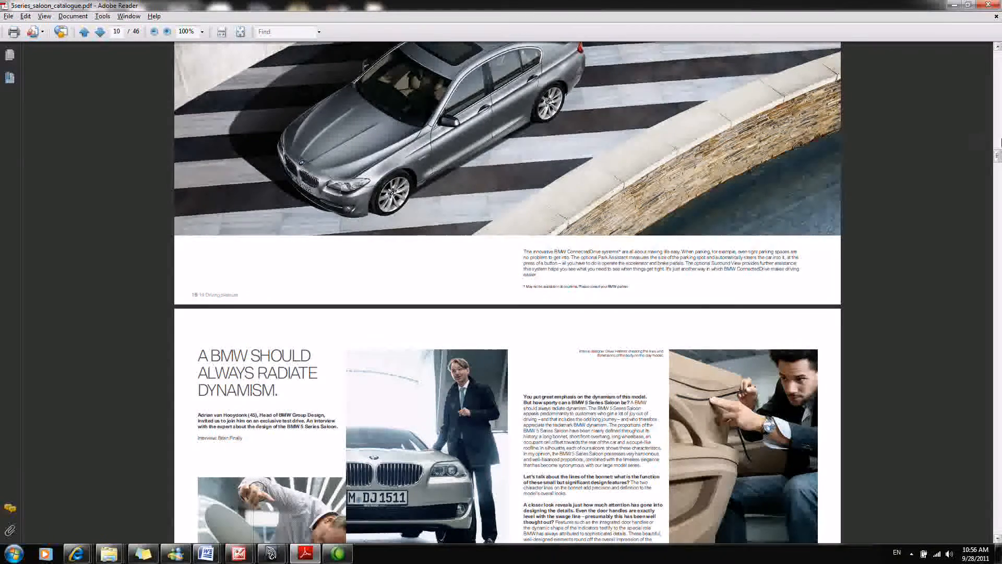
Go to page 43 of the BMW 5 Series catalogue and show its dimensioned car drawings at 200% magnification.
left_click_drag(997, 156, 988, 502)
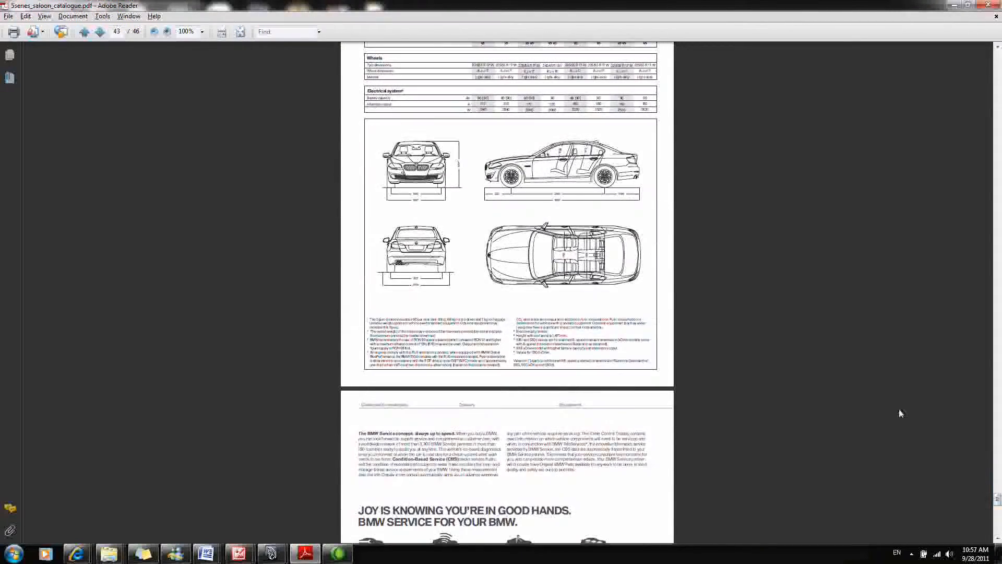
left_click(167, 33)
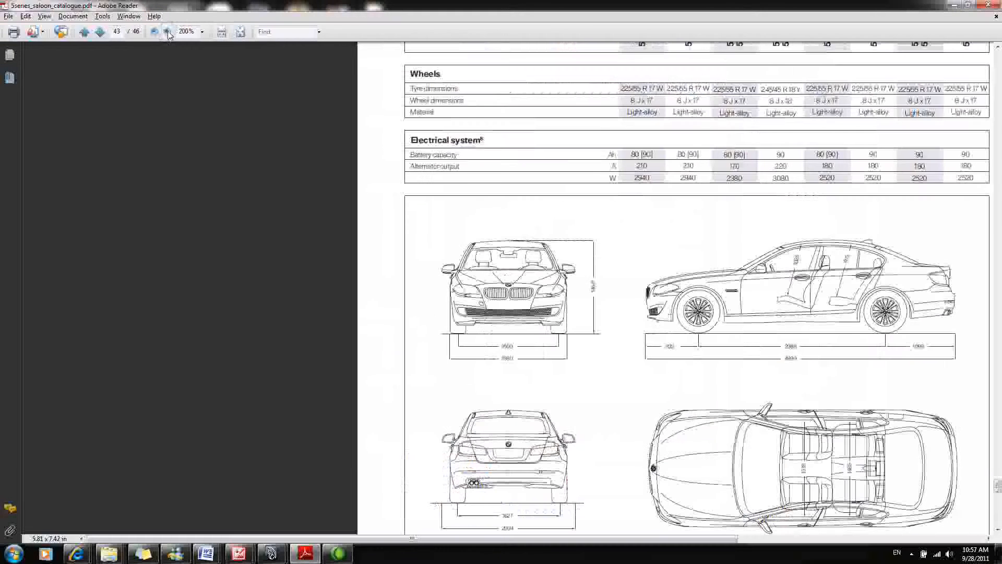
left_click_drag(376, 539, 487, 543)
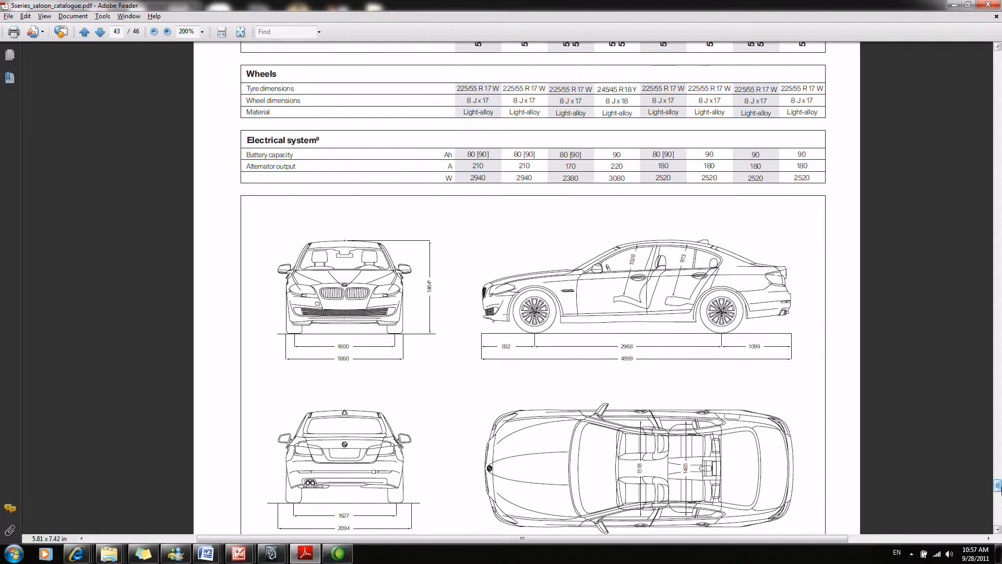
left_click_drag(997, 485, 998, 486)
left_click_drag(470, 542, 542, 541)
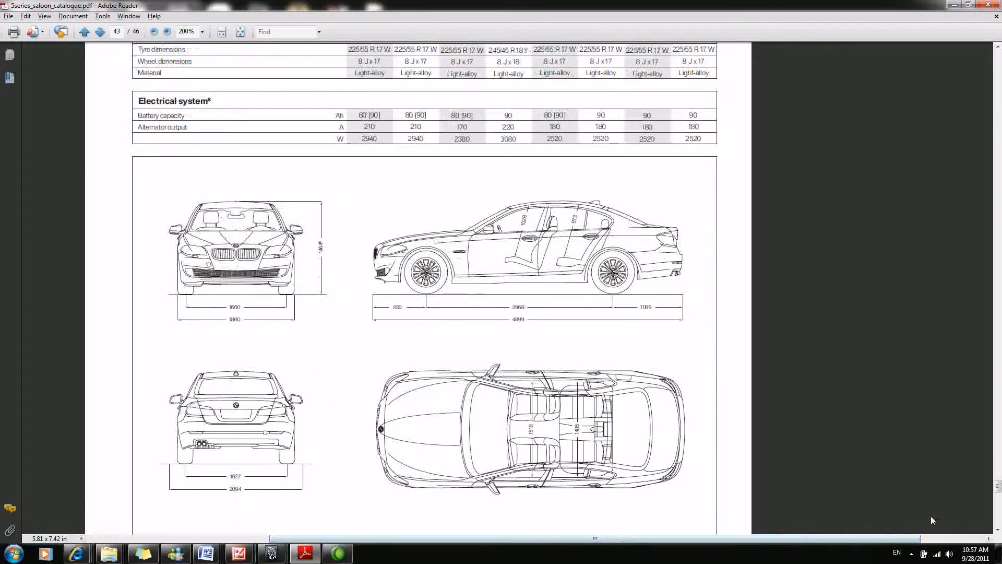
left_click_drag(997, 487, 997, 486)
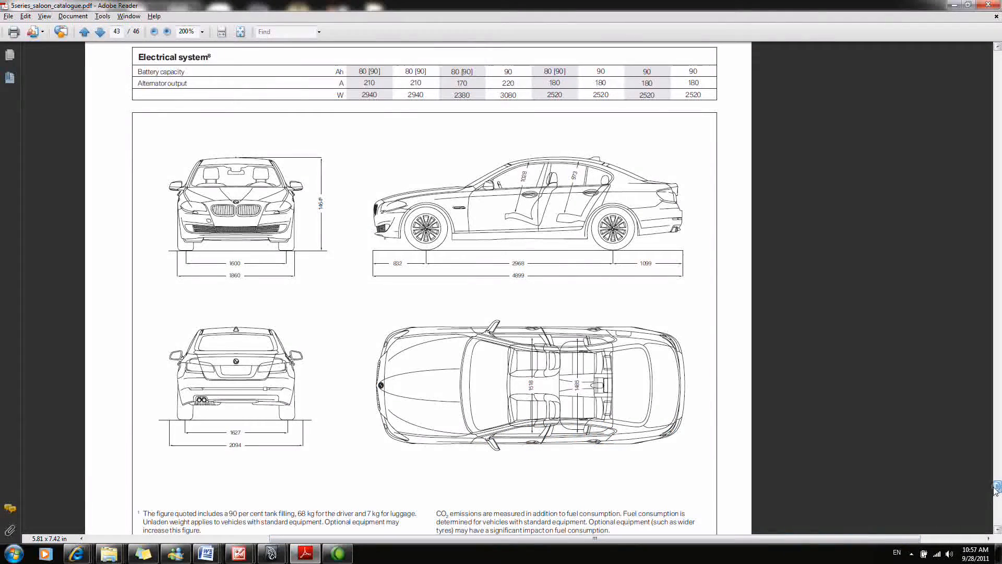
Frame the car's complete side view at 600% magnification, ready for a screen capture.
left_click(167, 31)
left_click(167, 32)
left_click(167, 32)
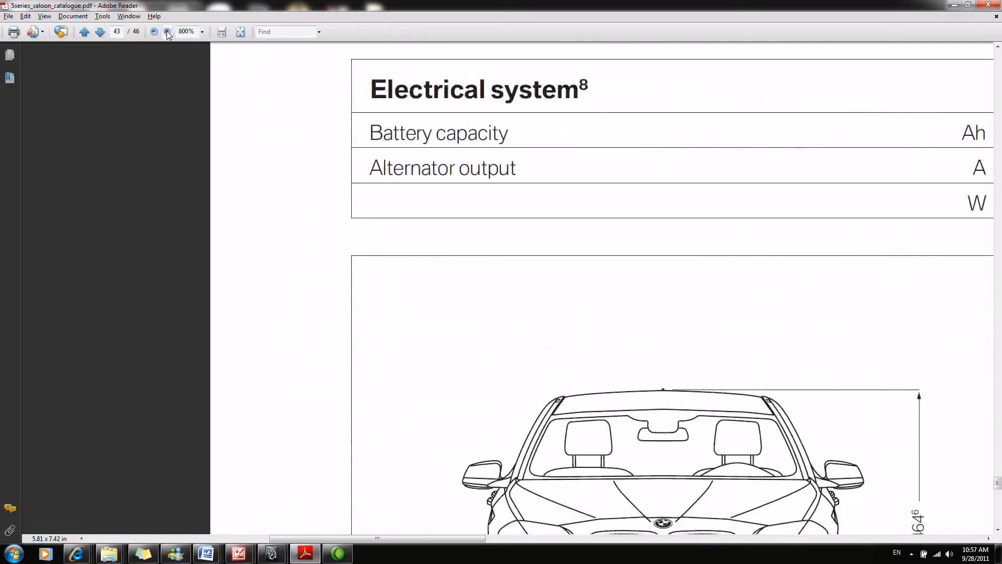
left_click_drag(412, 542, 612, 547)
left_click(154, 31)
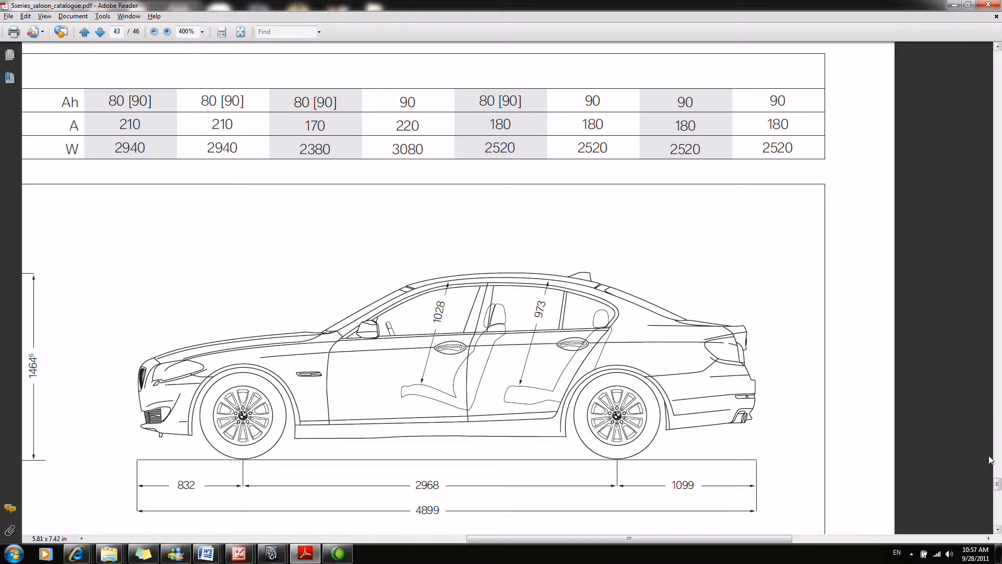
left_click_drag(997, 484, 998, 484)
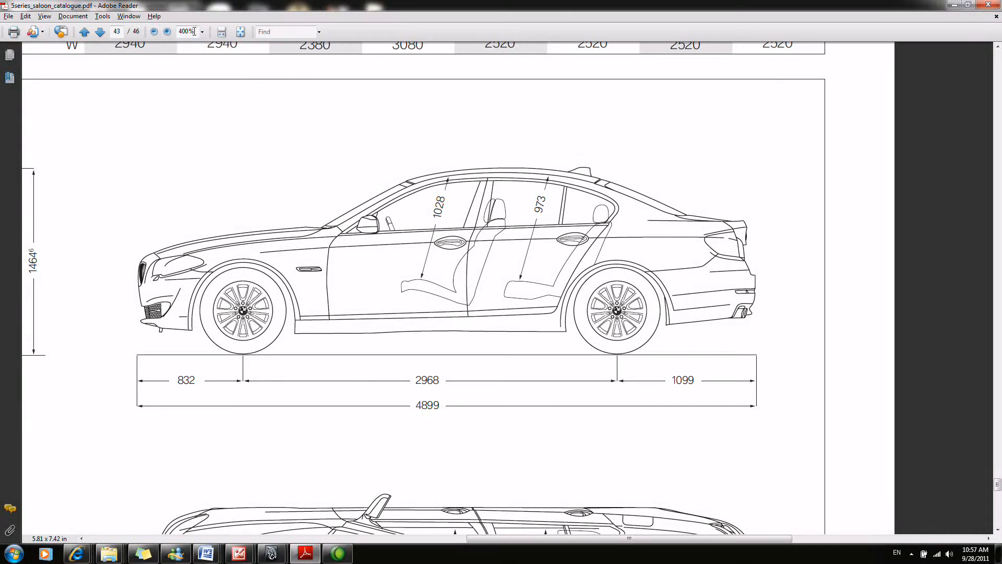
left_click(167, 33)
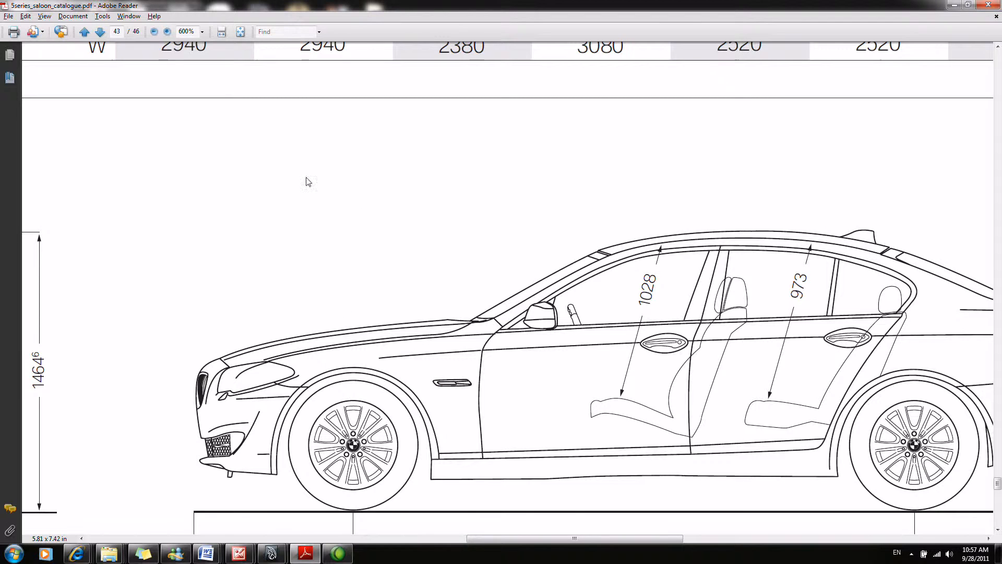
mouse_move(542, 544)
left_mouse_down()
mouse_move(604, 544)
mouse_move(573, 540)
left_mouse_up()
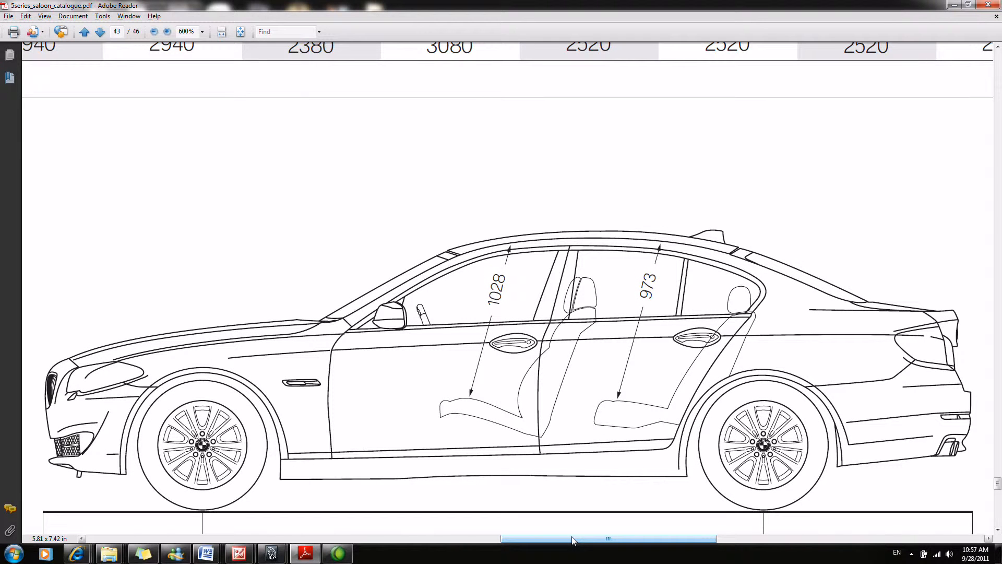
Launch Adobe Photoshop CS4 and decline to visit the graphics driver website.
left_click(14, 554)
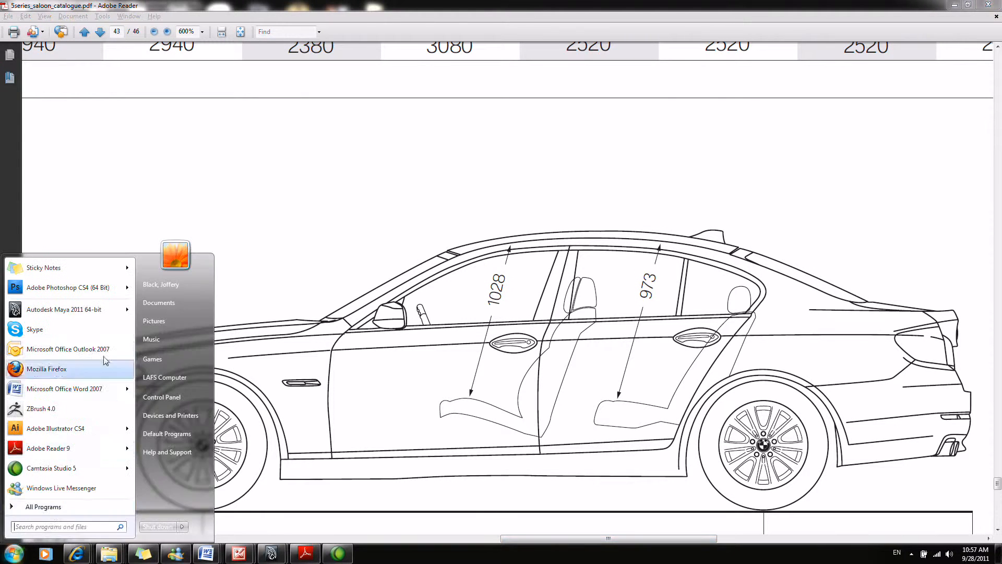
left_click(87, 287)
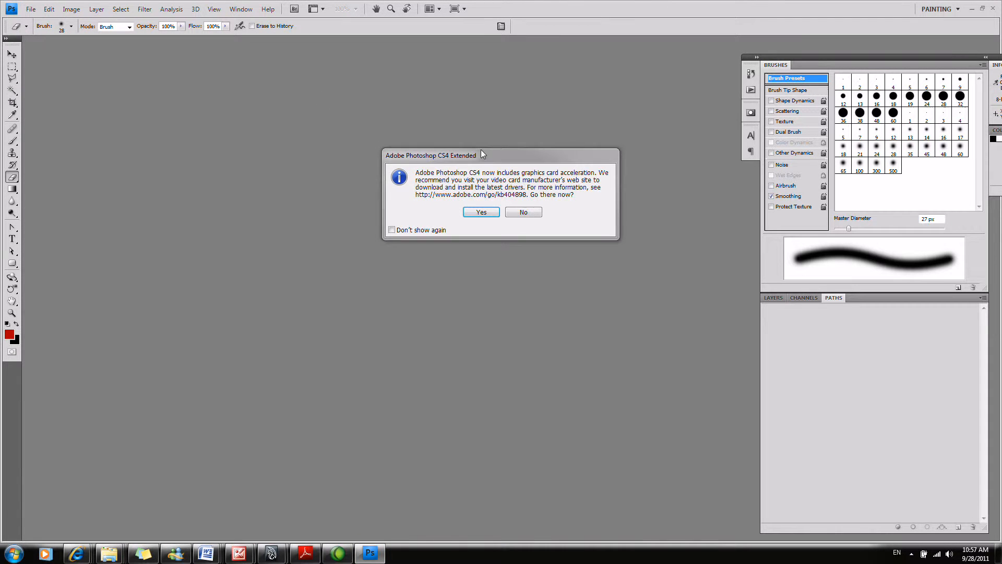
left_click(523, 216)
Create a new 1920 by 1080 pixel RGB document from the Clipboard preset with a white background.
left_click(30, 9)
left_click(31, 17)
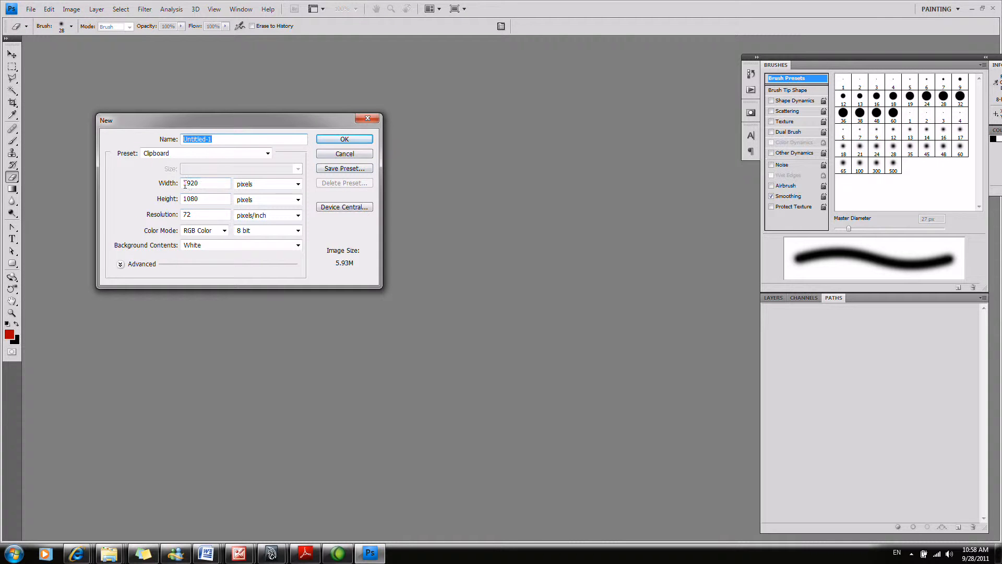
left_click(366, 138)
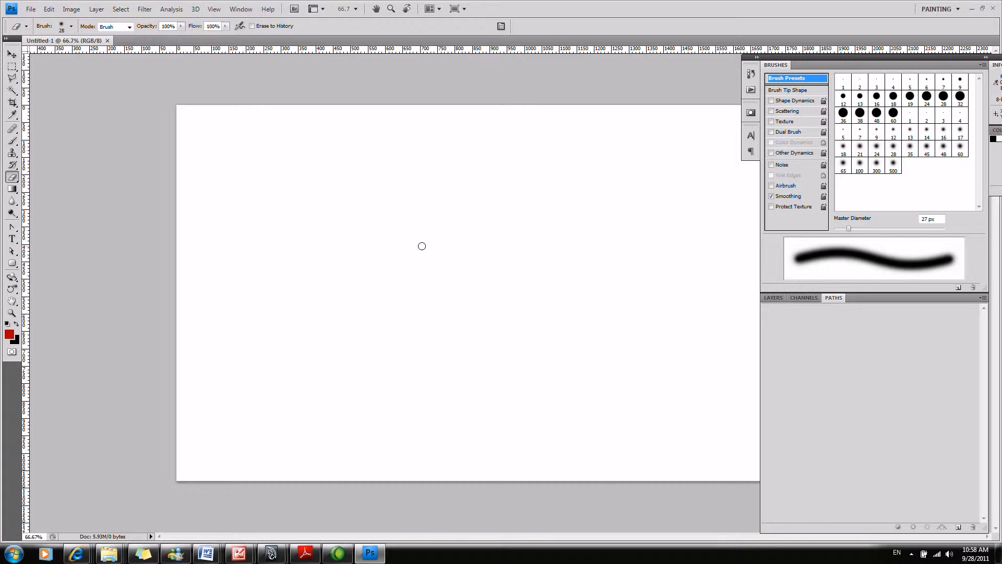
key("ctrl+v")
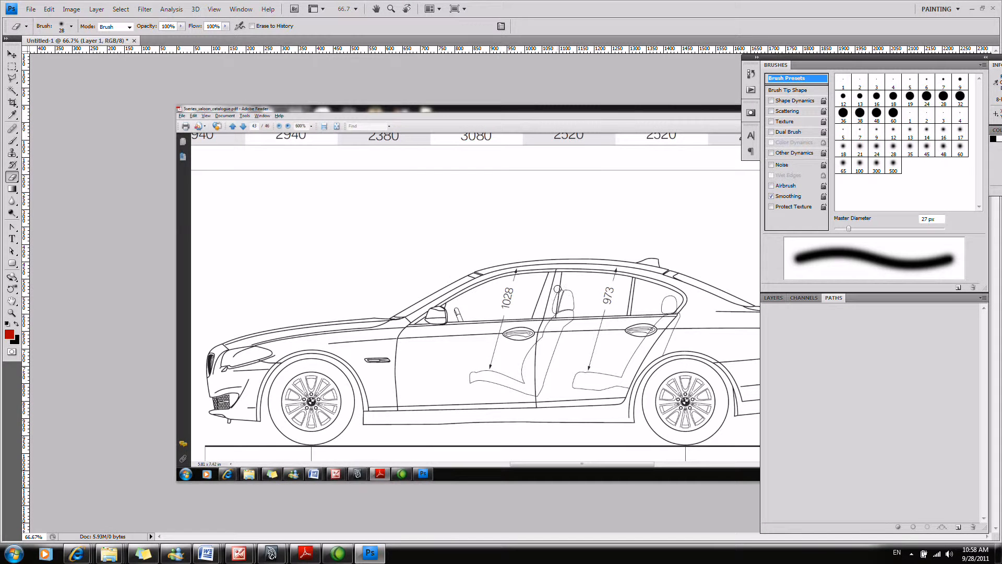
key("Tab")
key("Tab")
key("ctrl+z")
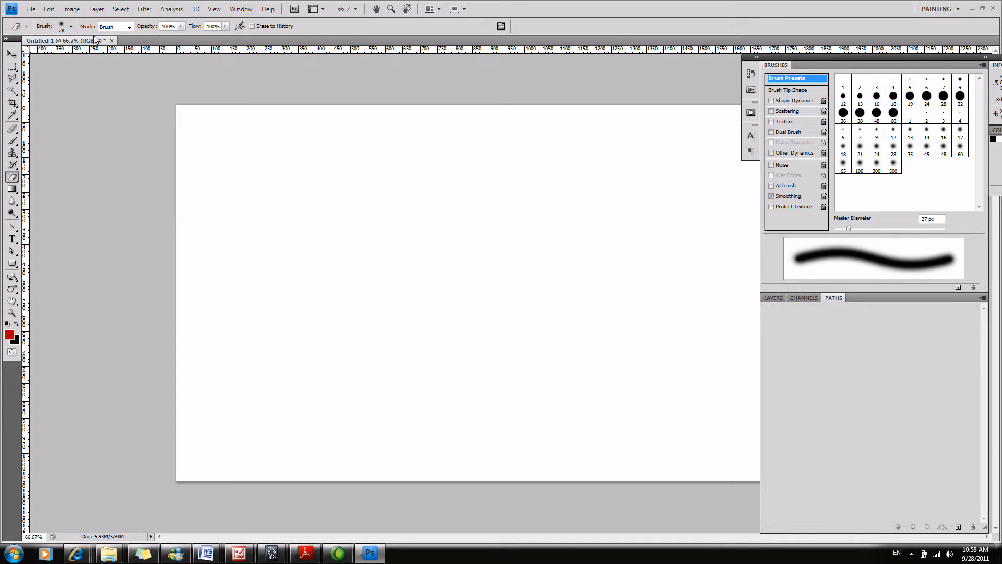
Set the canvas size to 1024 by 1024 pixels and accept the clipping.
left_click(71, 9)
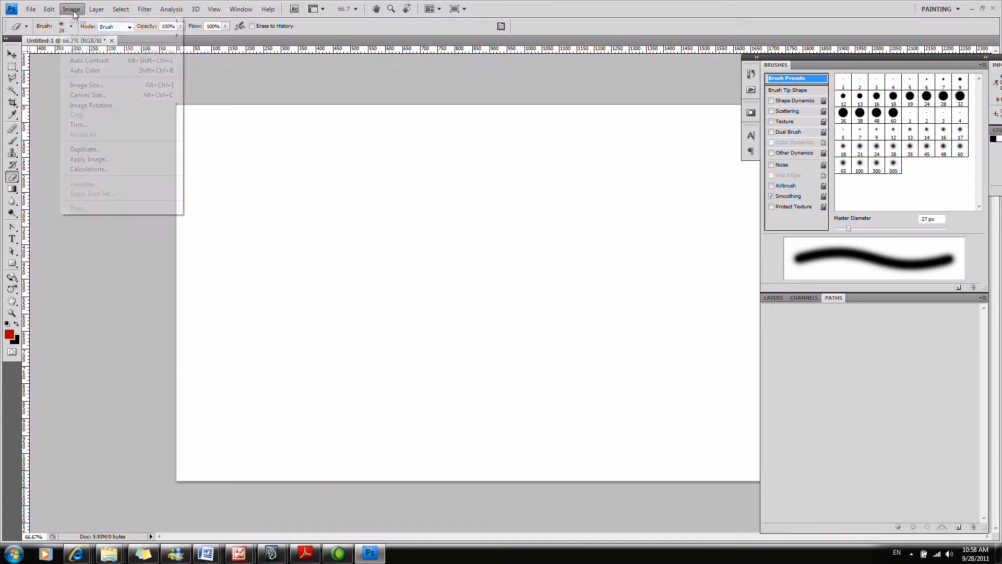
left_click(87, 94)
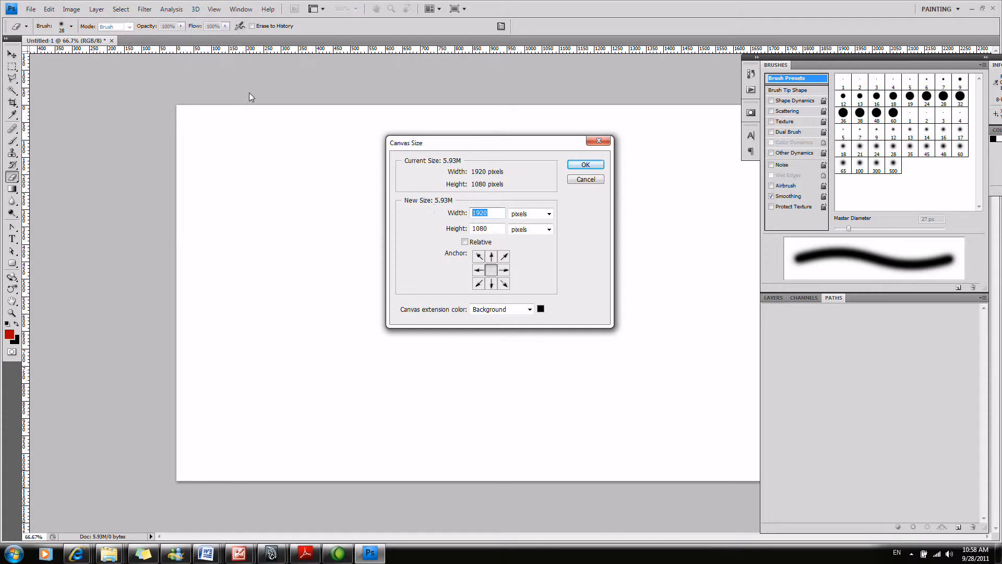
type("1024")
key("Tab")
key("Tab")
type("1024")
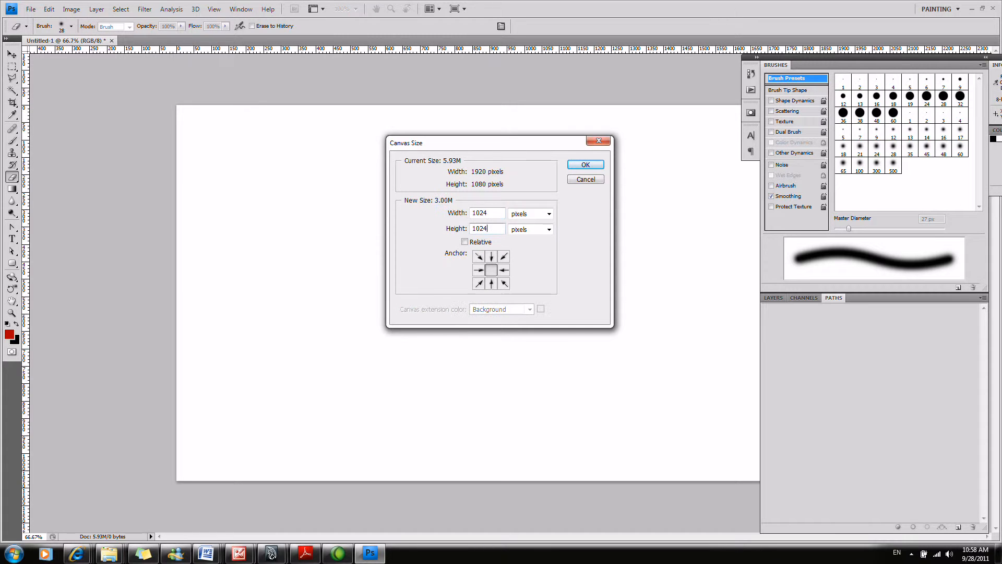
key("Return")
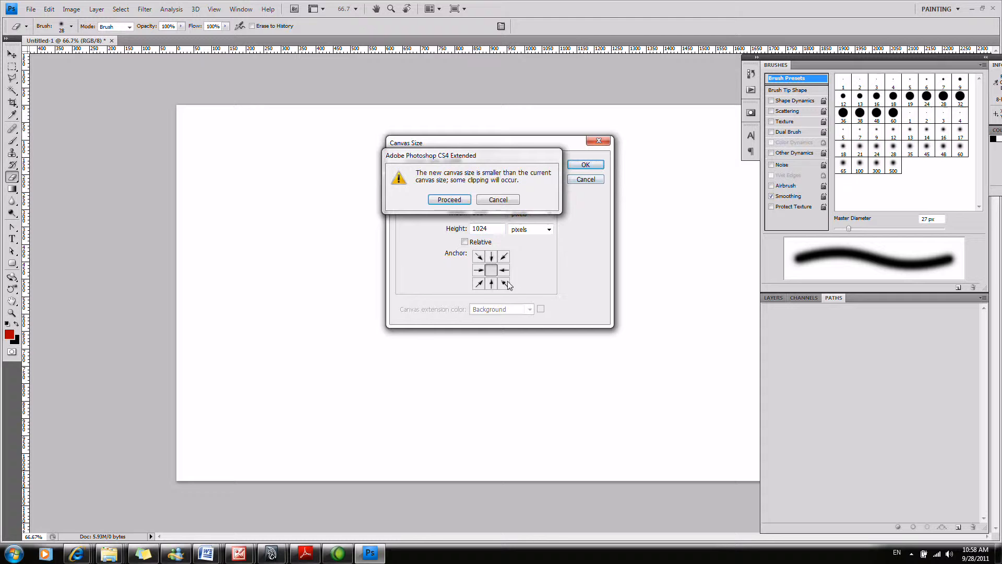
left_click(450, 199)
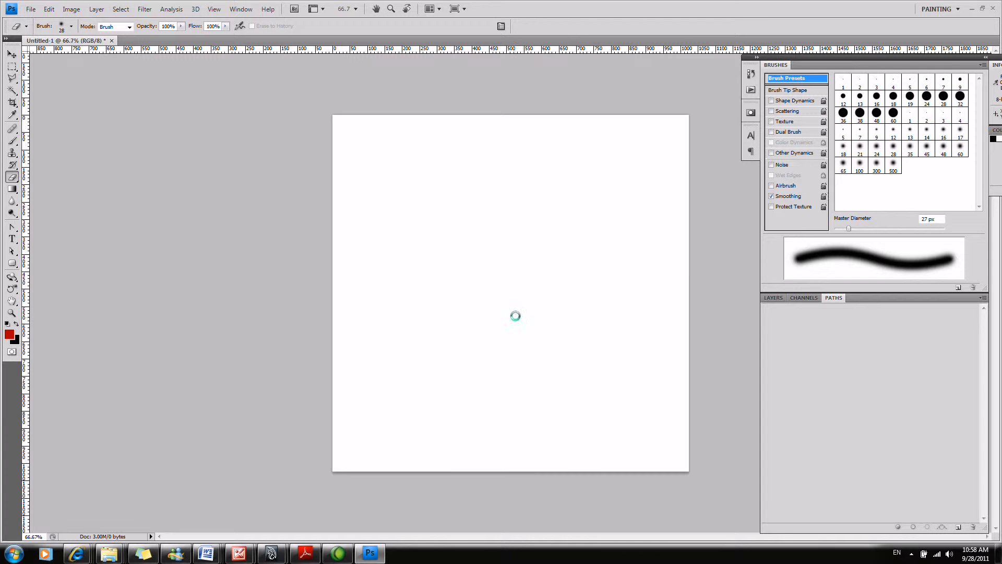
Paste the captured side view onto the square canvas, reposition it with the Move tool, and hide the panels.
key("ctrl+v")
key("v")
left_click_drag(607, 357, 445, 335)
key("Tab")
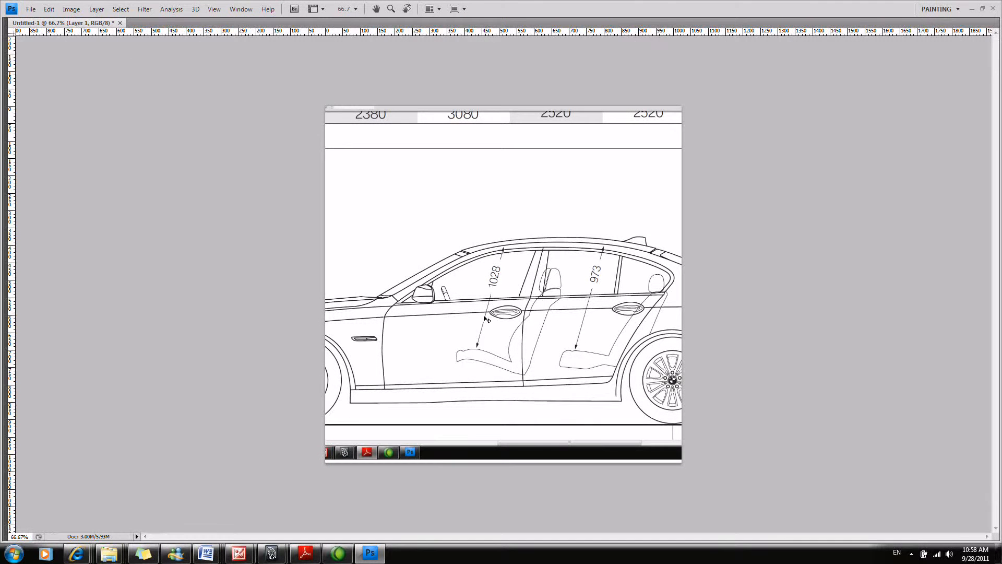
Scale the pasted side view down with Free Transform so the whole car fits the canvas width, and centre it.
key("ctrl+t")
left_click_drag(166, 84, 327, 161)
left_click_drag(498, 266, 502, 260)
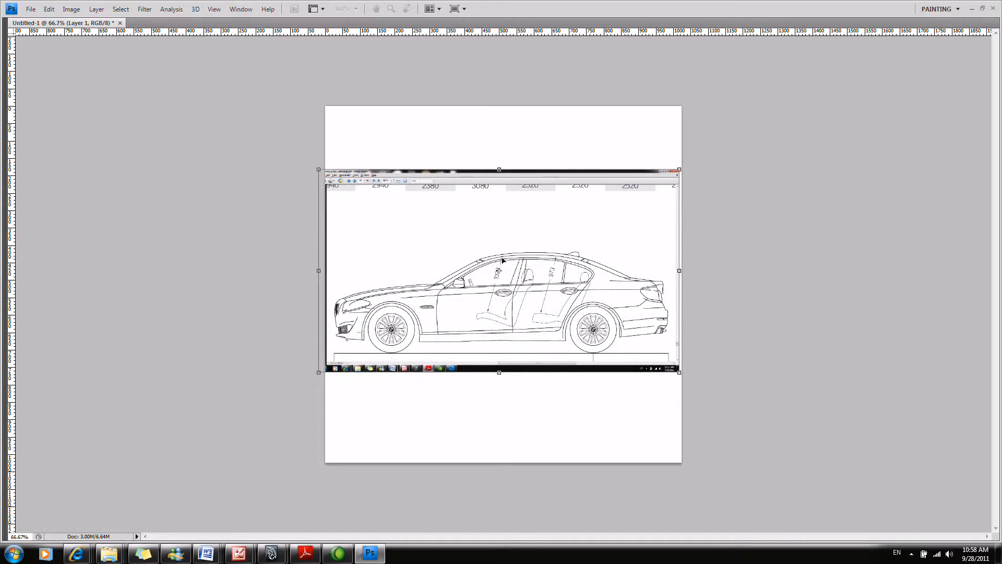
key("Return")
key("z")
left_click(501, 296)
left_click(495, 312, "alt")
Switch to Adobe Reader and frame the car's complete front view at 950% magnification for a screen capture.
key("alt+Tab")
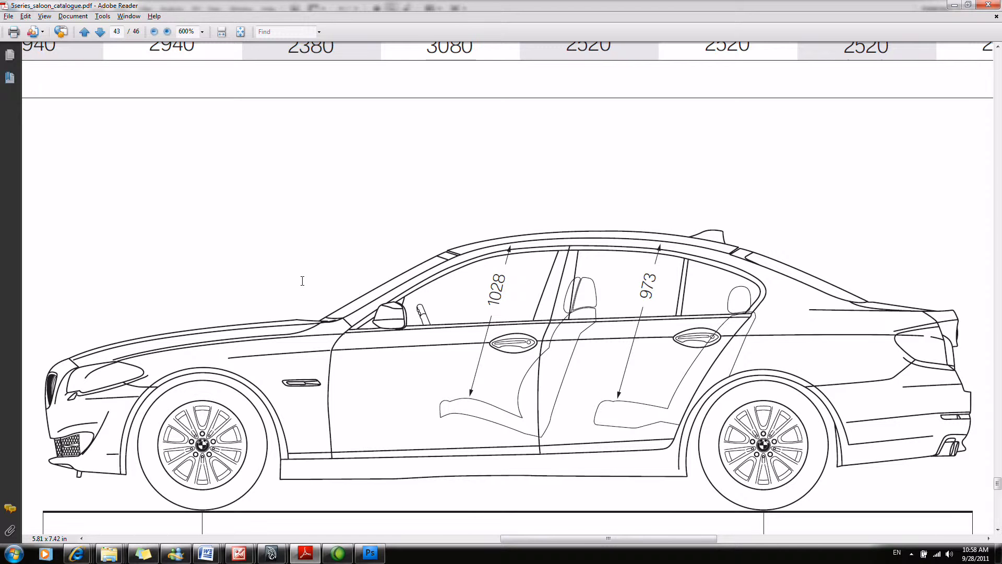
left_click_drag(577, 538, 376, 533)
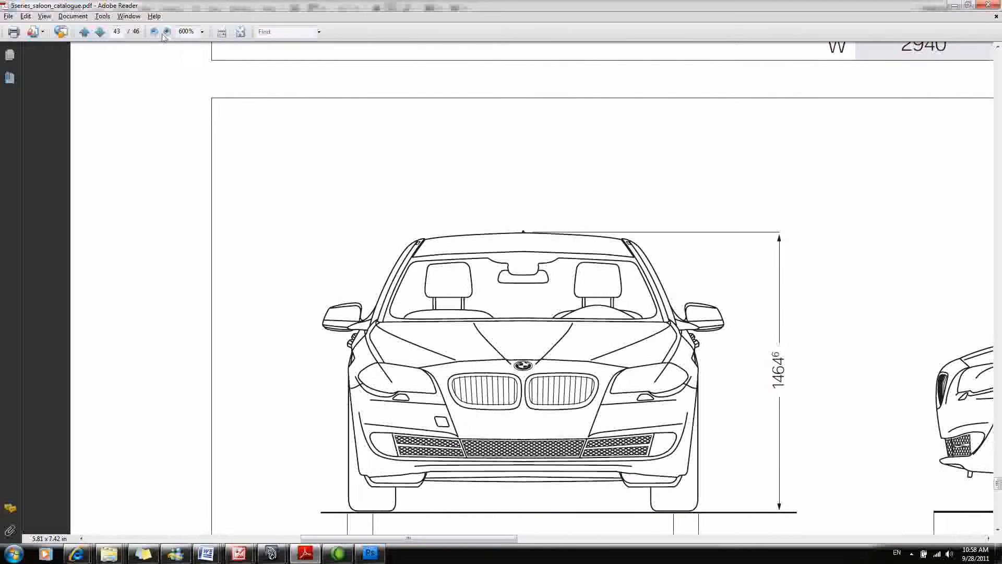
left_click(167, 32)
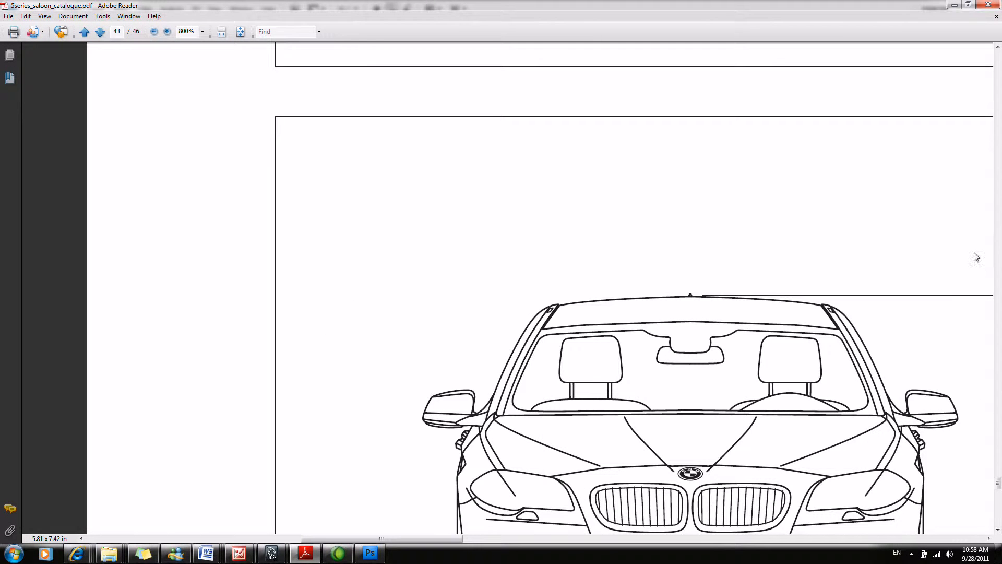
mouse_move(997, 484)
left_mouse_down()
mouse_move(997, 474)
mouse_move(997, 485)
left_mouse_up()
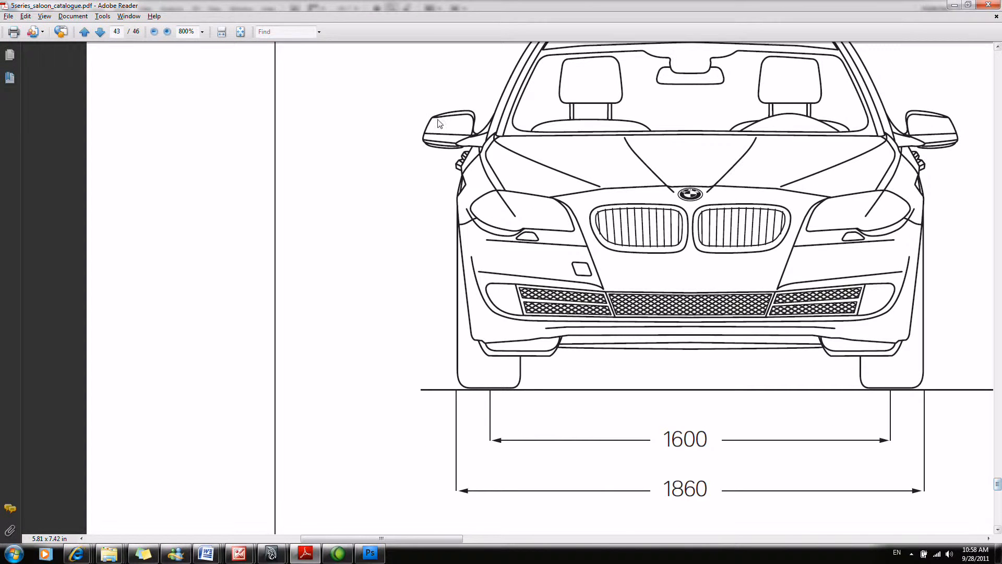
left_click(202, 32)
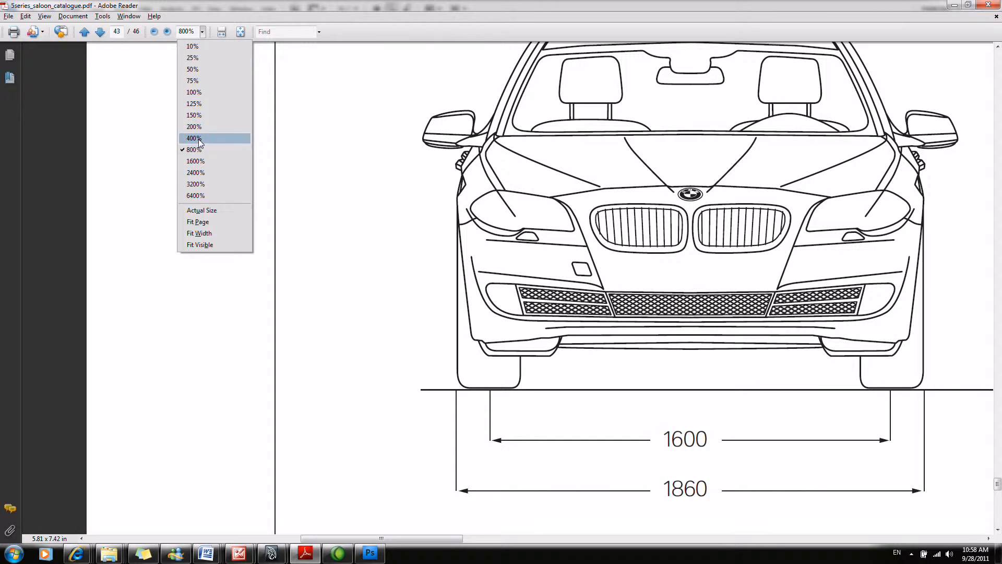
left_click(194, 32)
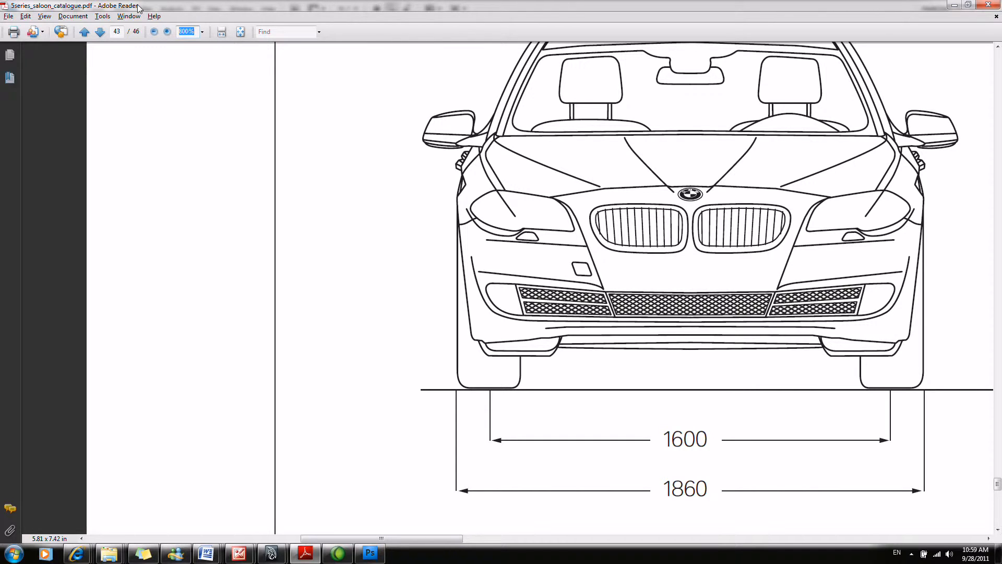
type("950")
key("Return")
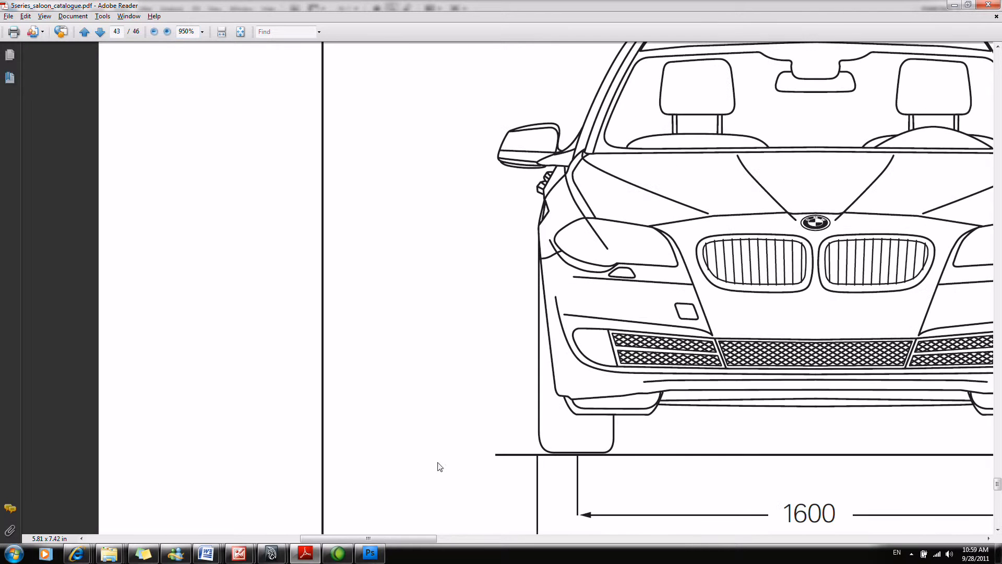
left_click_drag(420, 538, 468, 538)
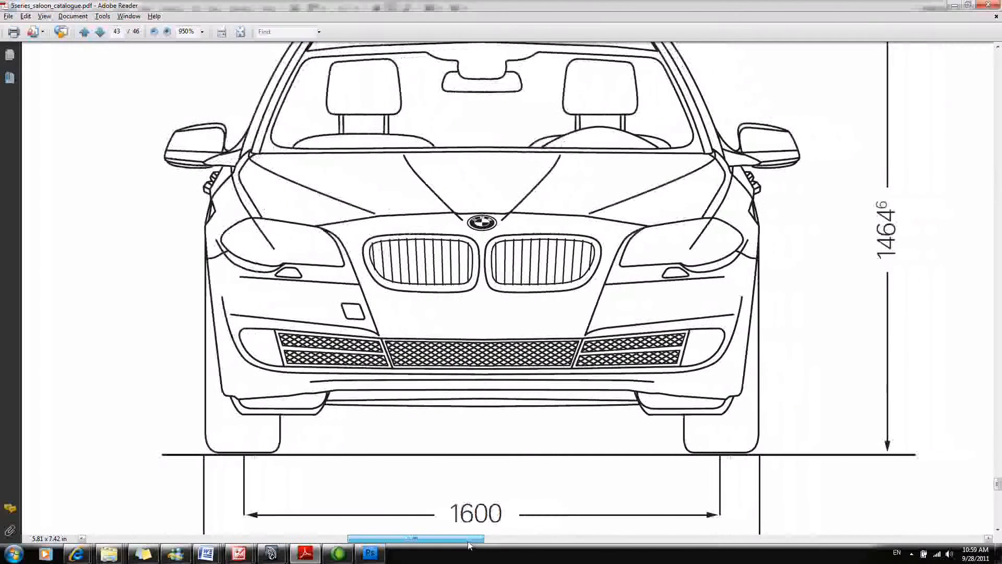
left_click(997, 48)
left_click(997, 48)
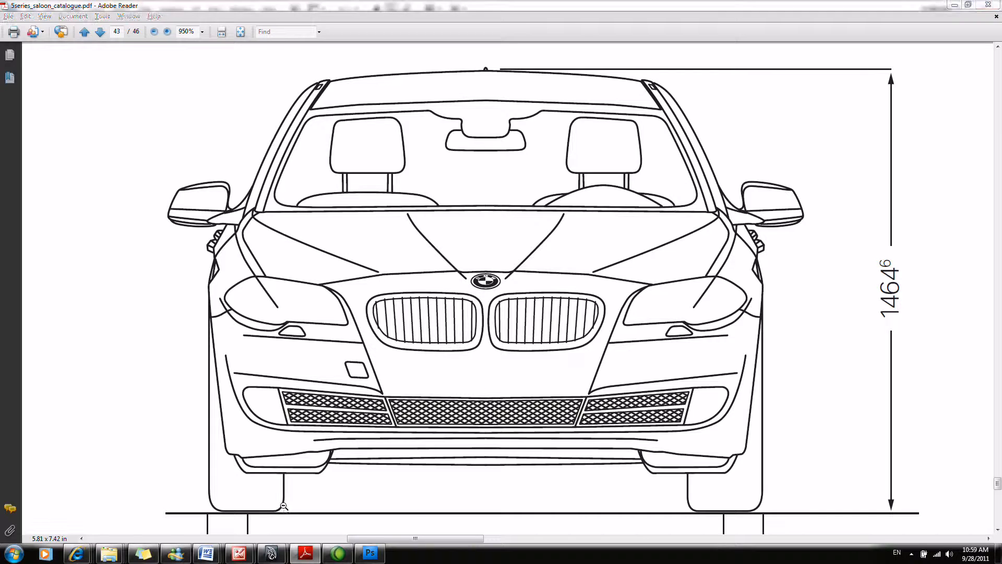
Switch to Photoshop, paste the captured front view, and scale and reposition it so the whole car fits the canvas.
key("alt+Tab")
key("ctrl+v")
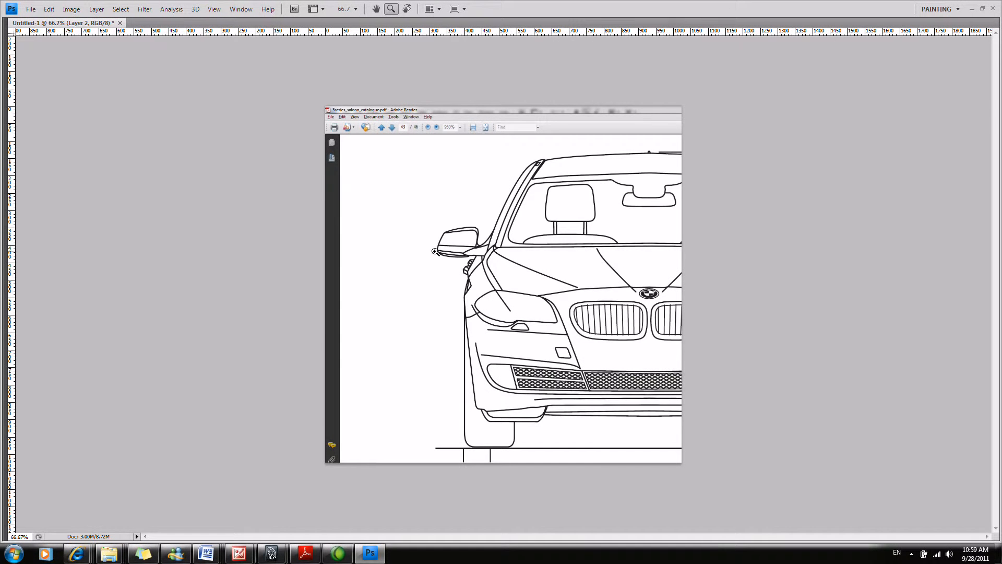
key("ctrl+t")
left_click_drag(328, 107, 399, 148)
left_click_drag(640, 288, 483, 275)
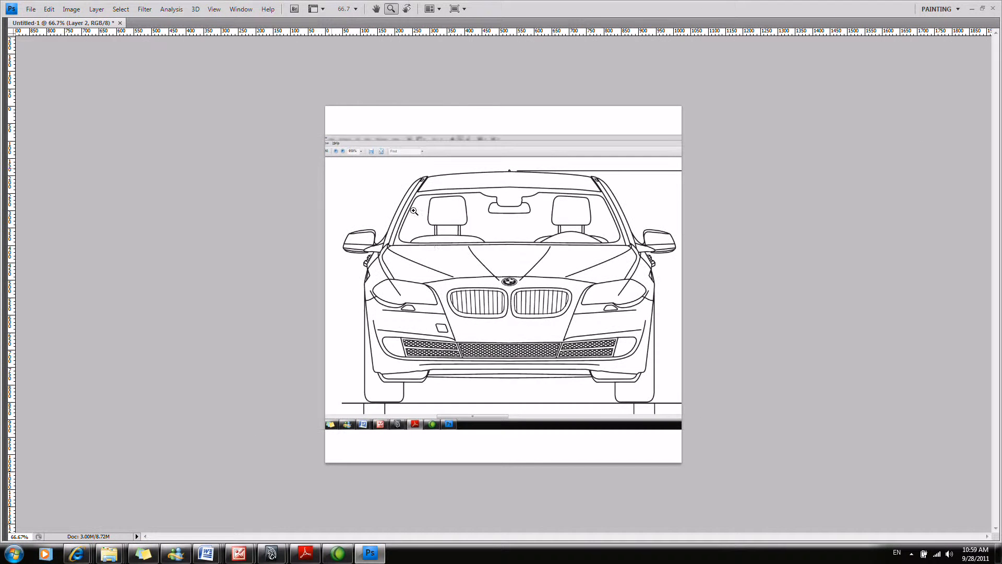
Switch to Adobe Reader and frame the car's complete rear view at 950% magnification for a screen capture.
key("alt+Tab")
left_click(997, 529)
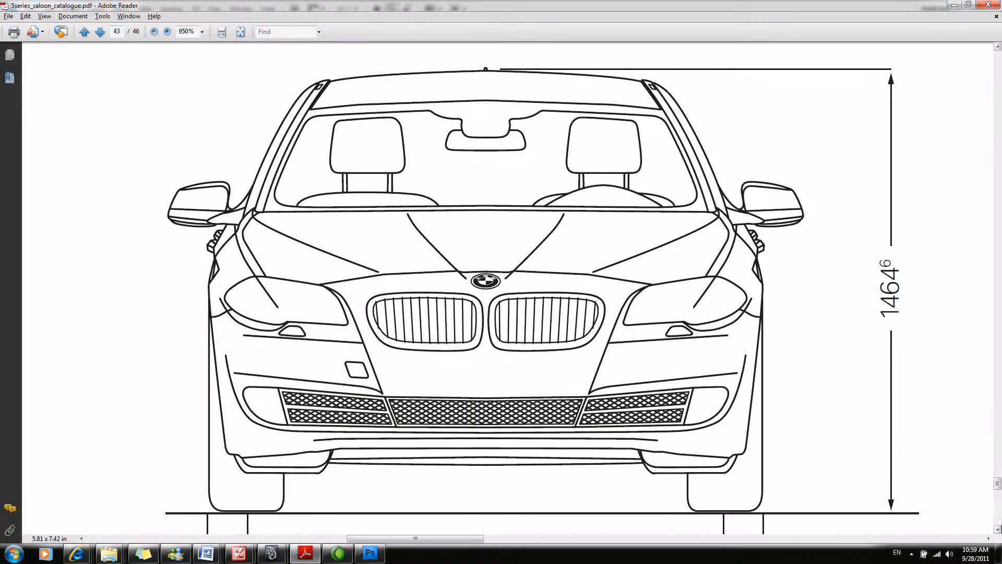
left_click(997, 531)
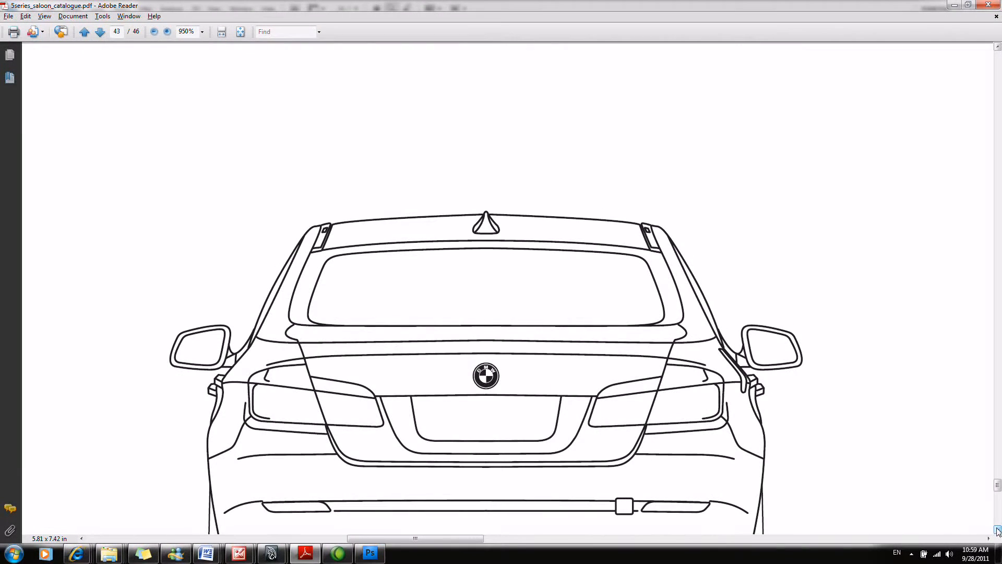
left_click(997, 530)
left_click(997, 531)
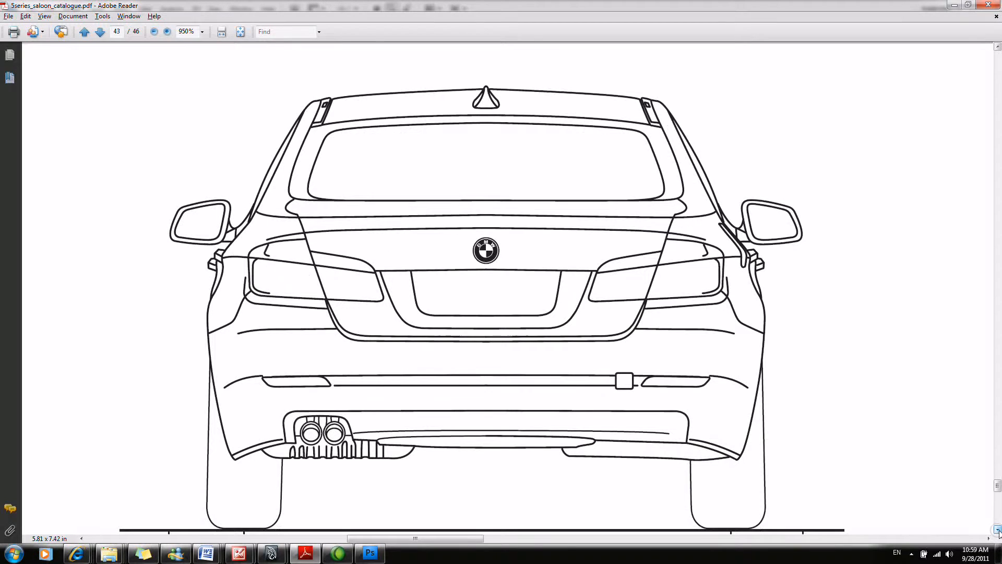
left_click(997, 531)
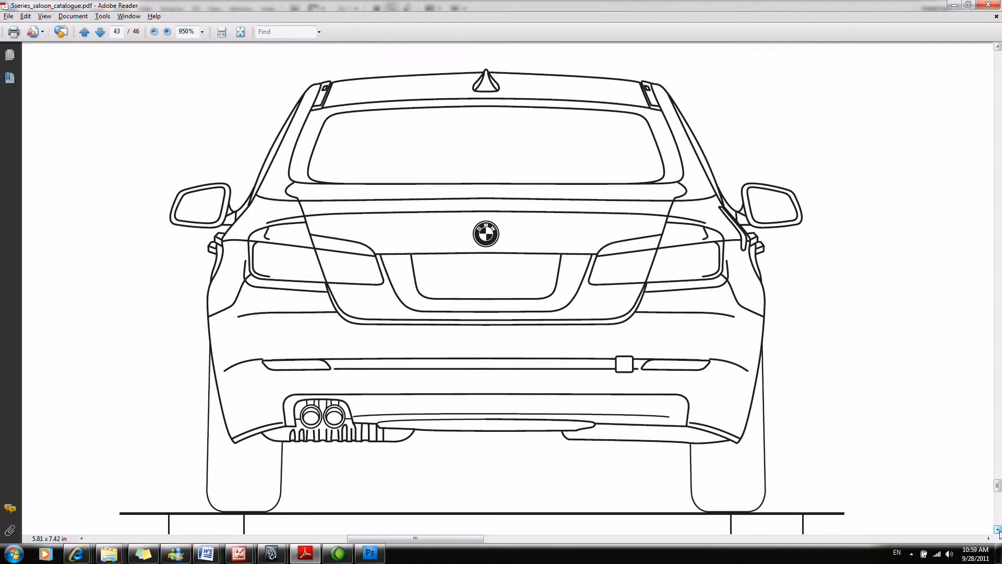
left_click(997, 530)
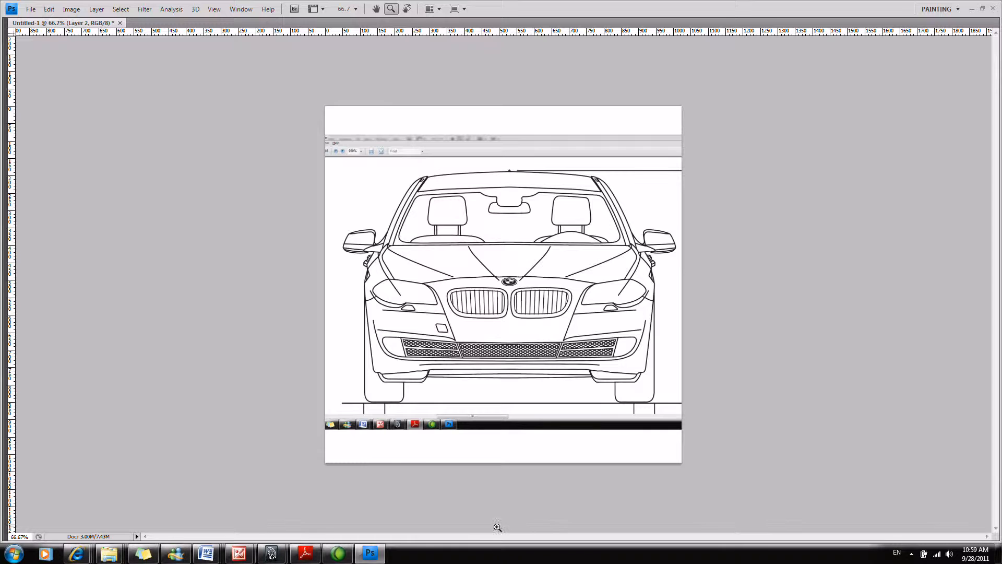
Place the captured rear view on the Photoshop canvas, scaled down and centred so the whole car fits.
key("ctrl+t")
left_click_drag(325, 106, 257, 139)
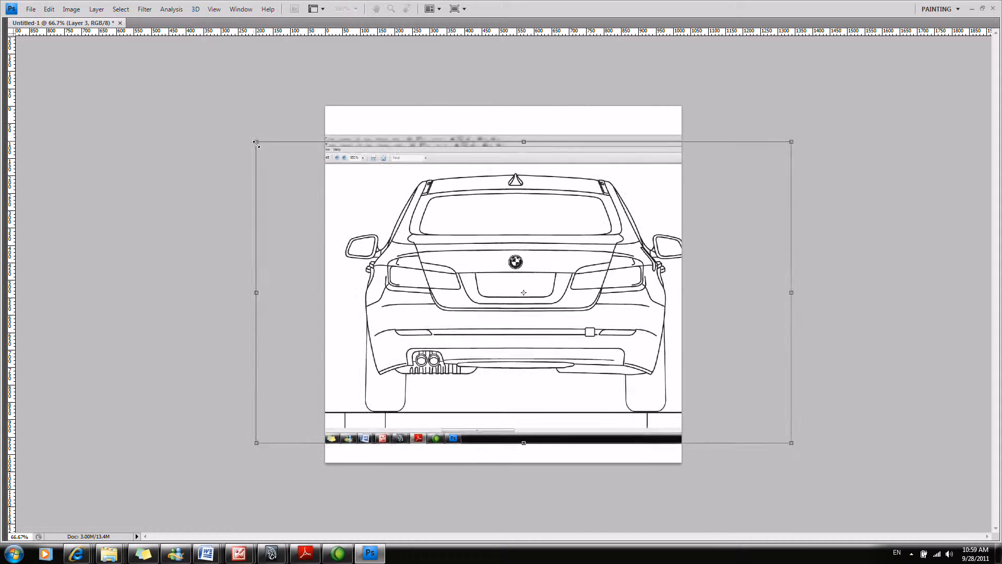
left_click_drag(447, 297, 437, 295)
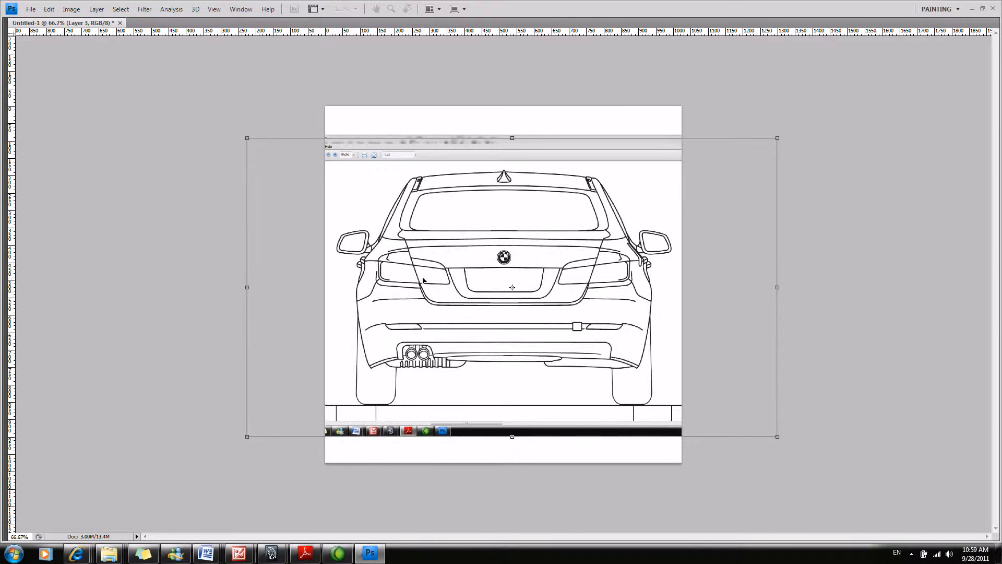
key("Return")
Switch to Adobe Reader, bring the car's top view into frame, and reduce the magnification to 650%.
key("alt+Tab")
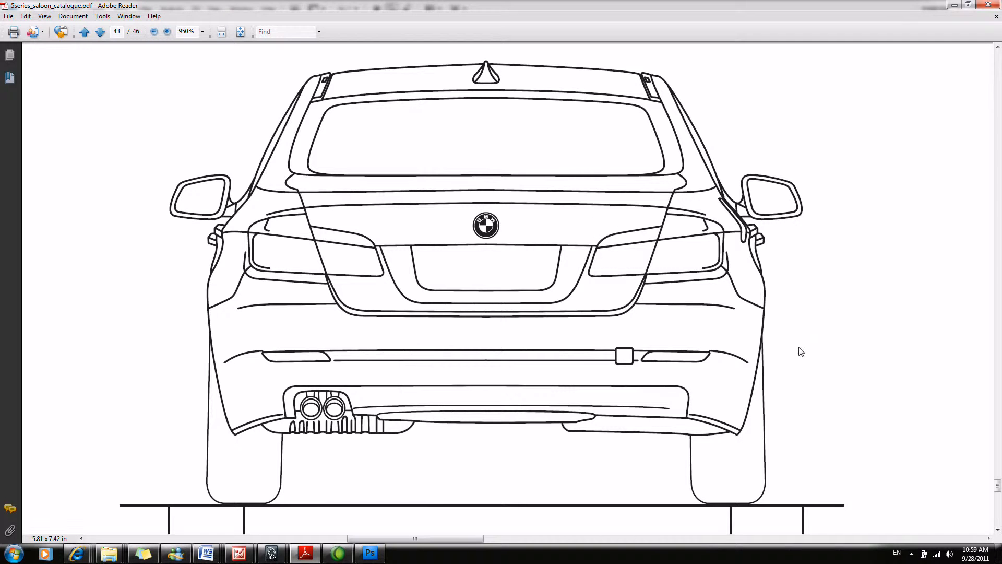
left_click_drag(455, 538, 654, 552)
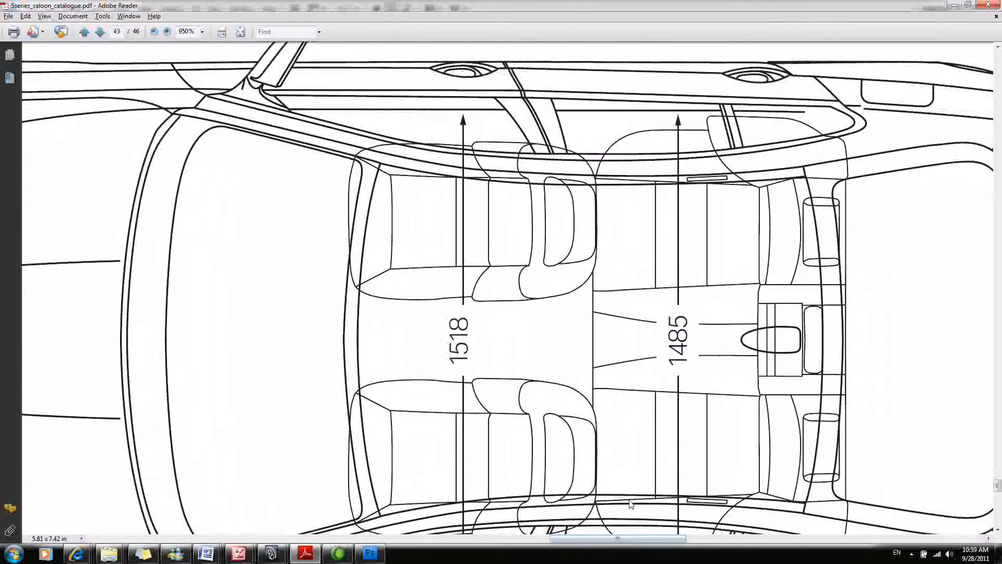
left_click(202, 32)
left_click(189, 32)
type("700")
key("Return")
left_click_drag(642, 542, 616, 542)
left_click(193, 32)
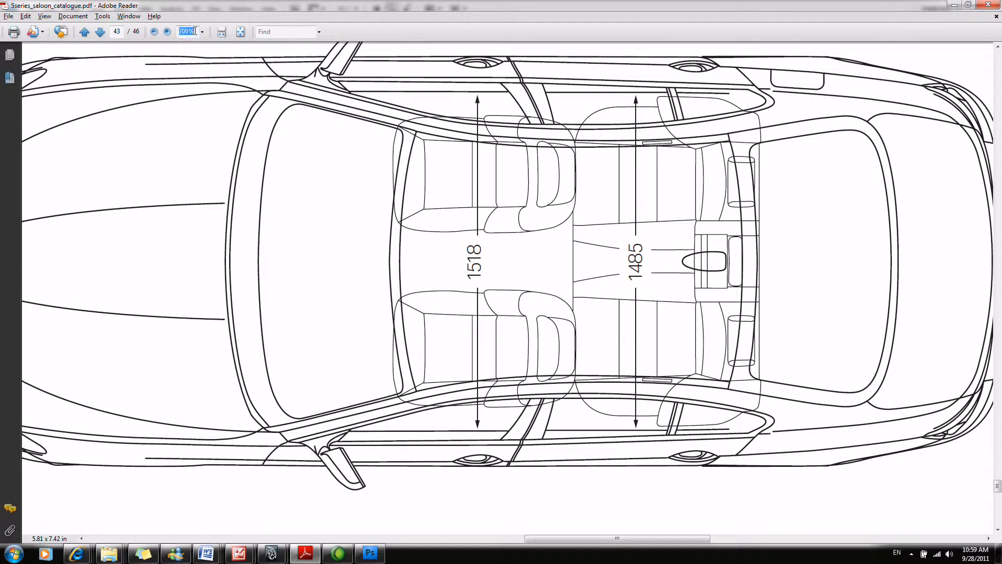
type("650")
key("Return")
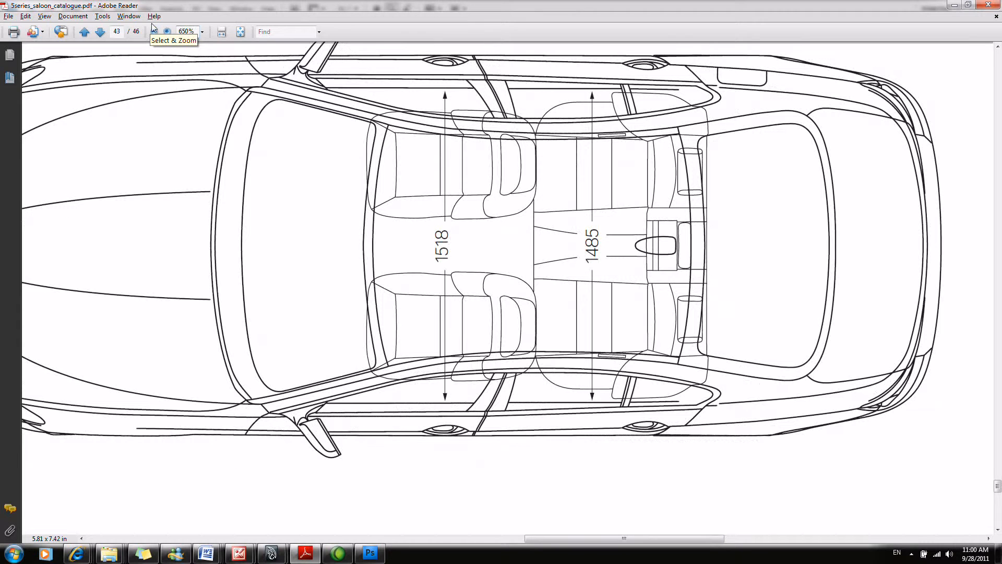
left_click_drag(550, 543, 541, 543)
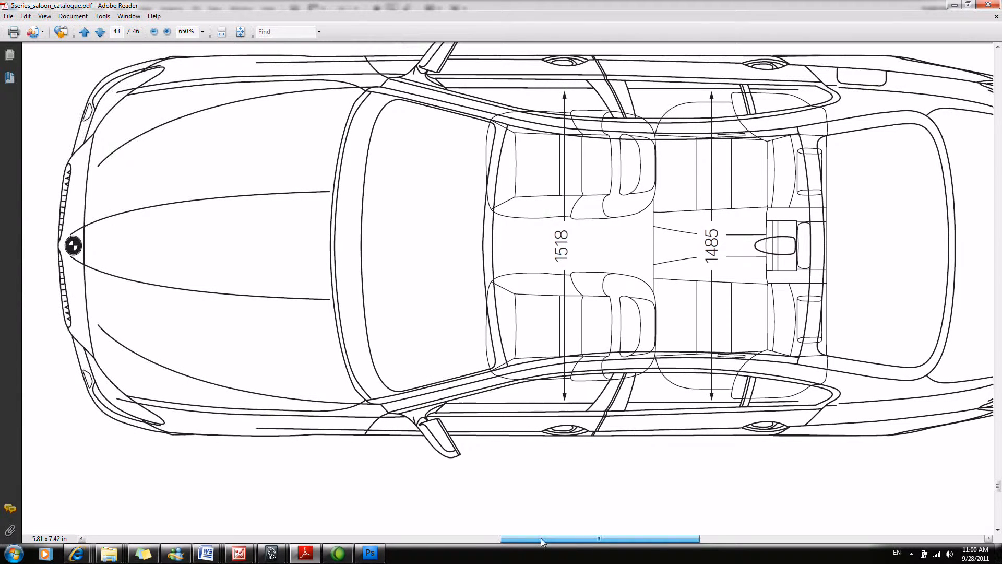
Set the magnification to 620% and frame the complete top view, including both mirrors, for a screen capture.
left_click(195, 32)
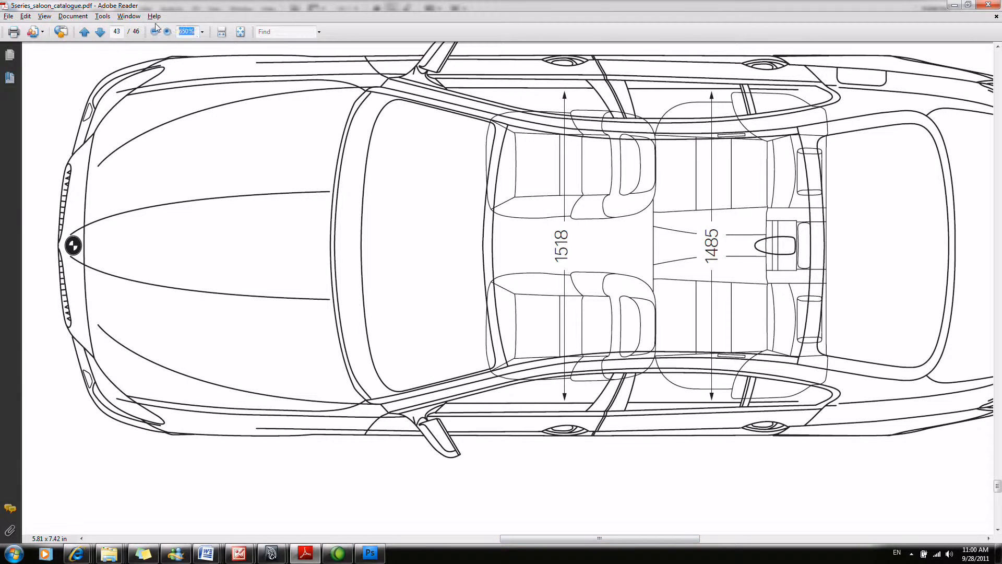
type("6")
key("Return")
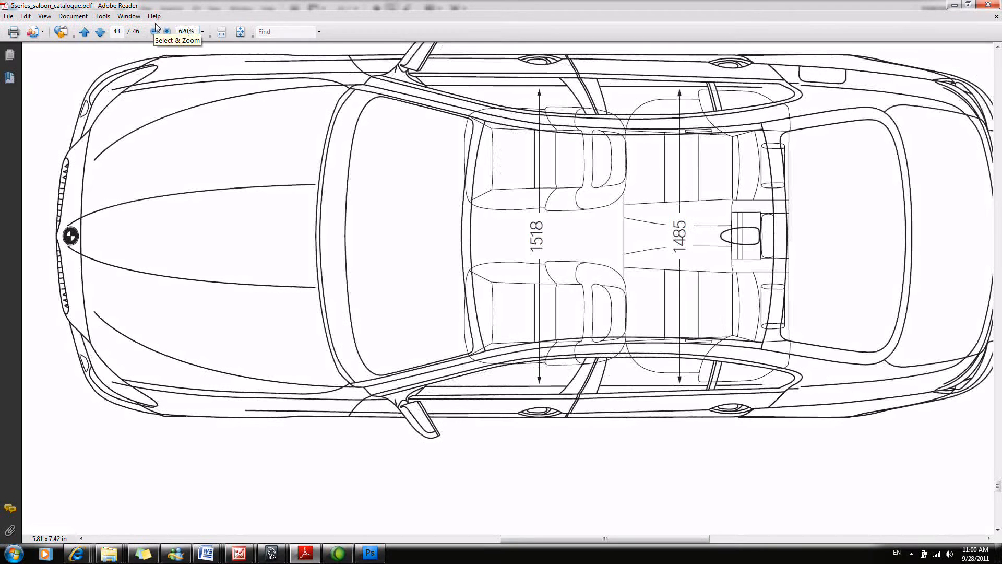
mouse_move(585, 538)
left_mouse_down()
mouse_move(615, 510)
mouse_move(595, 528)
mouse_move(596, 543)
left_mouse_up()
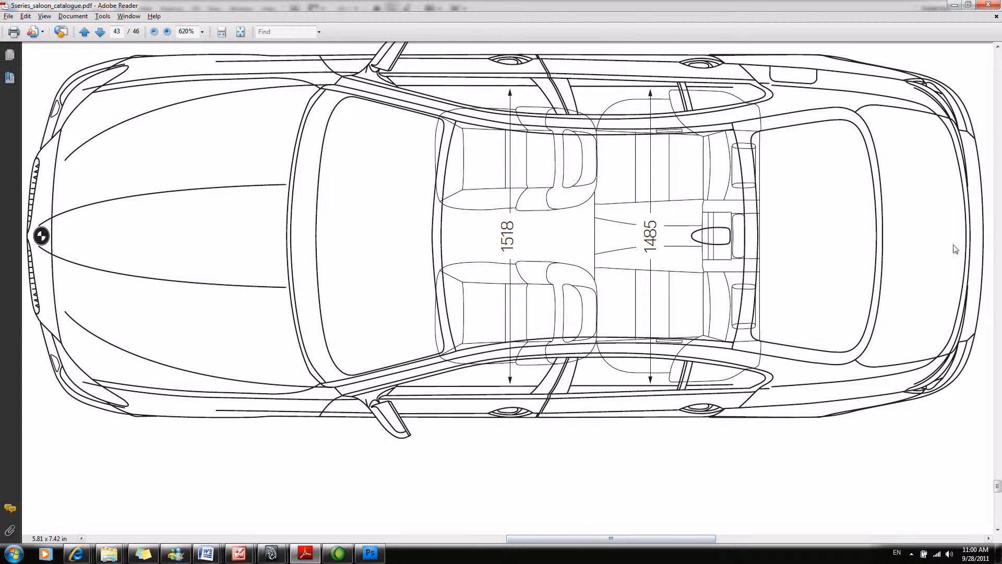
left_click(996, 47)
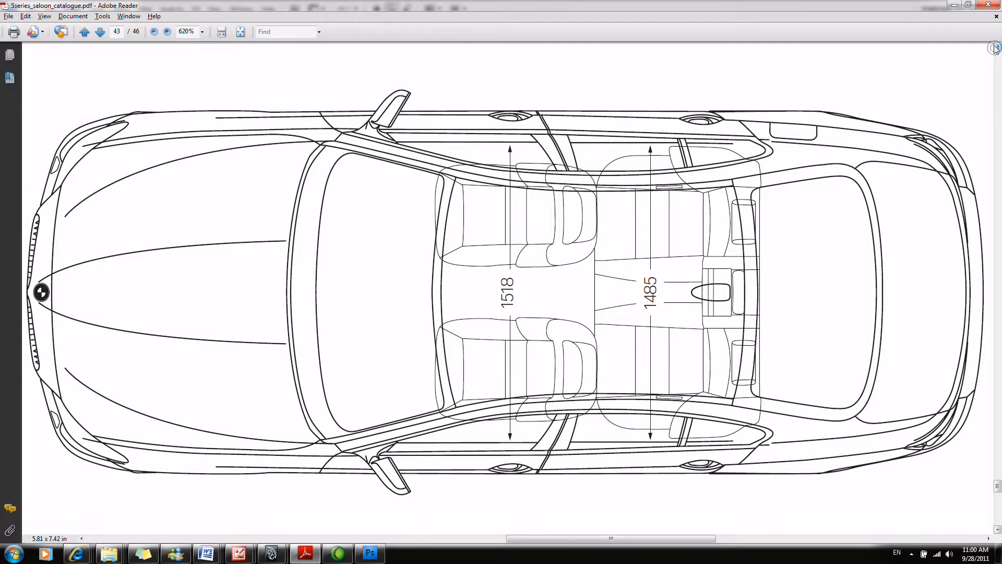
left_click(997, 47)
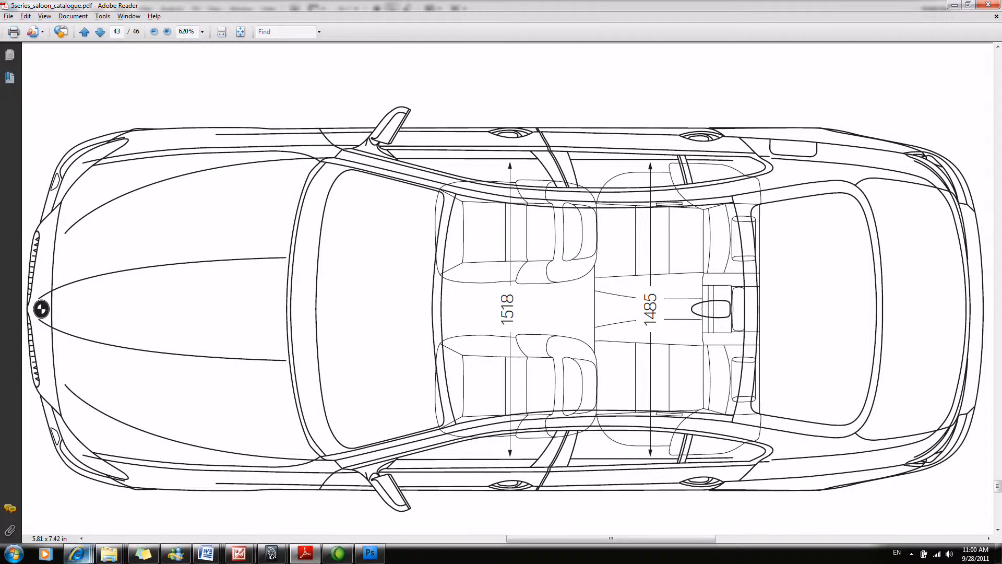
mouse_move(78, 555)
double_click(523, 4)
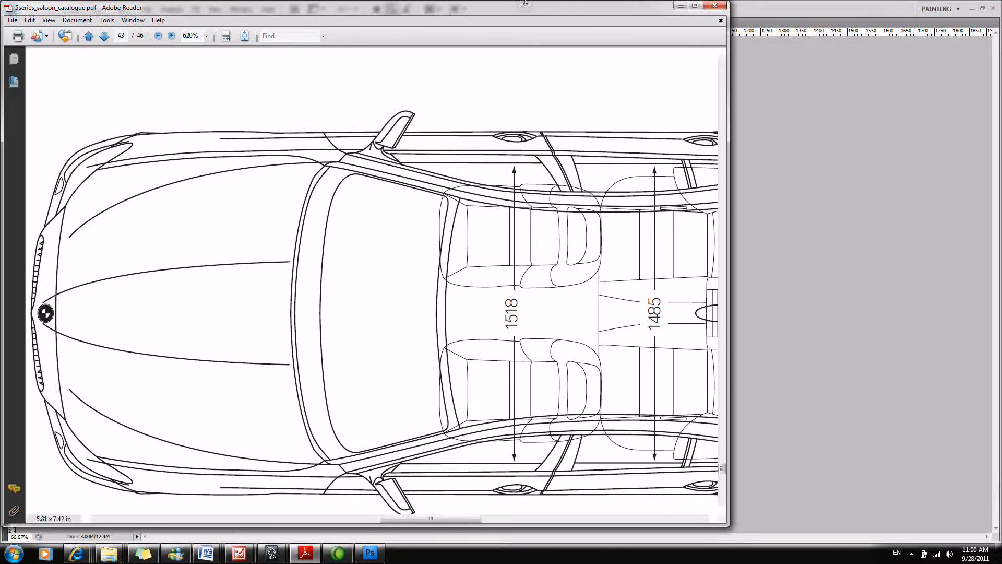
double_click(521, 7)
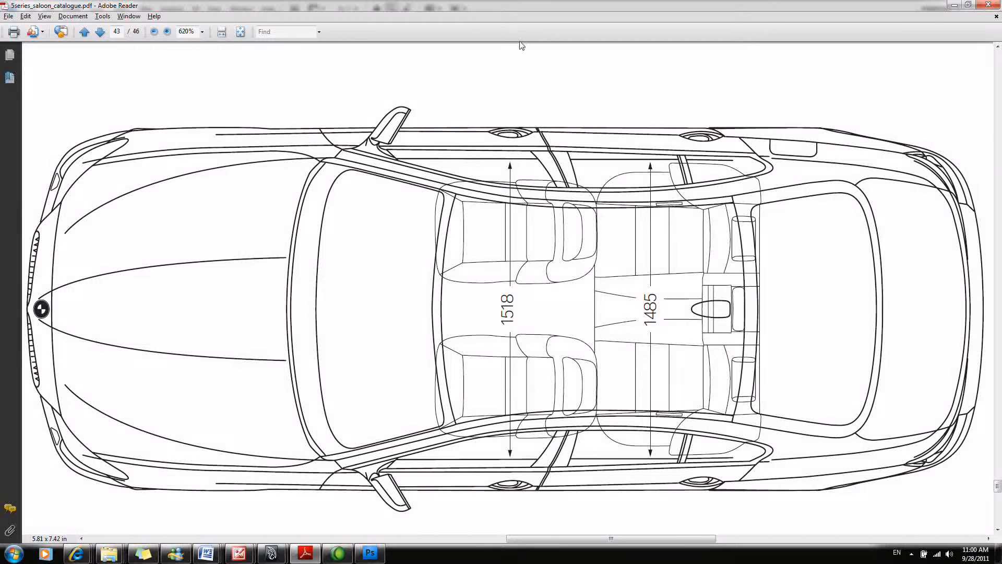
Switch to Photoshop and paste the captured top view onto the canvas as a new layer.
key("alt+Tab")
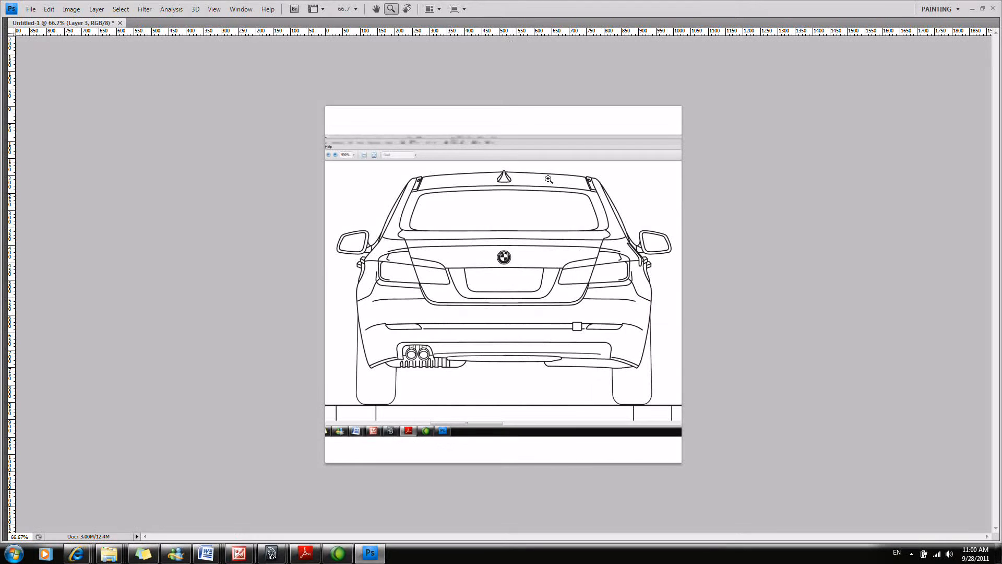
key("ctrl+v")
key("ctrl+t")
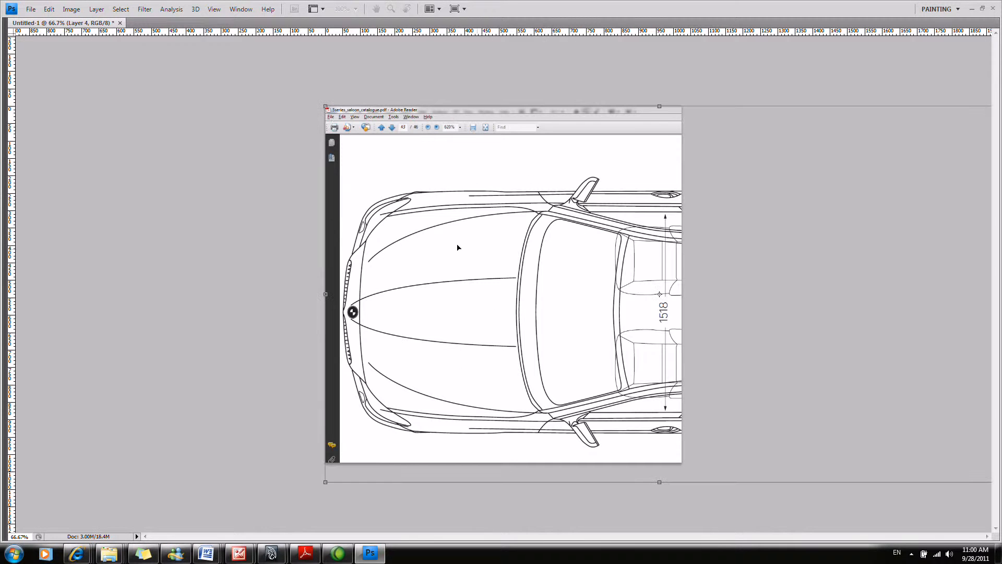
left_click_drag(325, 106, 439, 170)
left_click_drag(534, 287, 397, 262)
left_click_drag(293, 143, 310, 166)
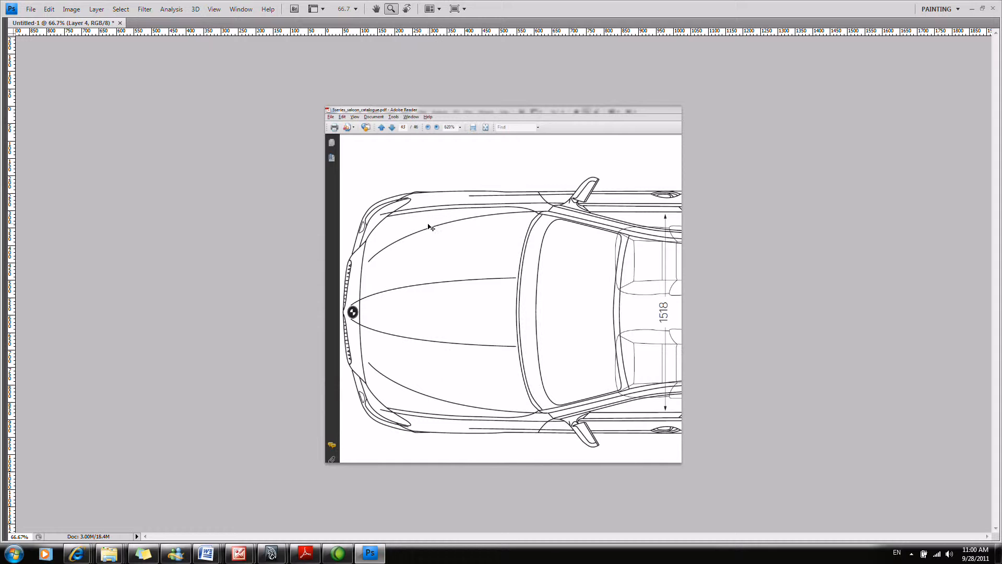
Scale the pasted top view down with Free Transform so the whole car fits the canvas width, and centre it.
key("ctrl+t")
left_click_drag(324, 104, 478, 192)
left_click_drag(490, 235, 338, 215)
key("Left")
key("Left")
key("Left")
key("Left")
left_click_drag(322, 170, 334, 178)
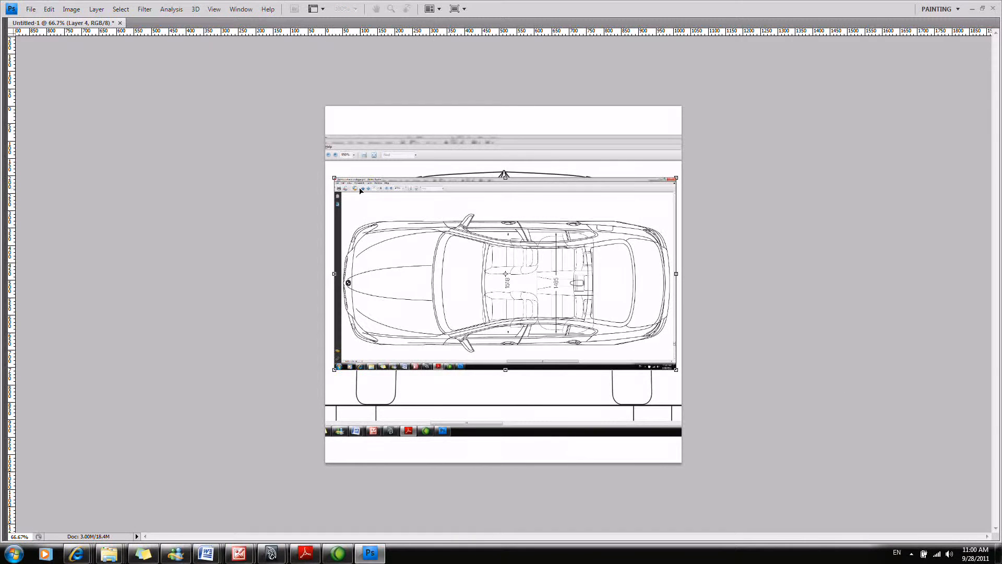
key("Return")
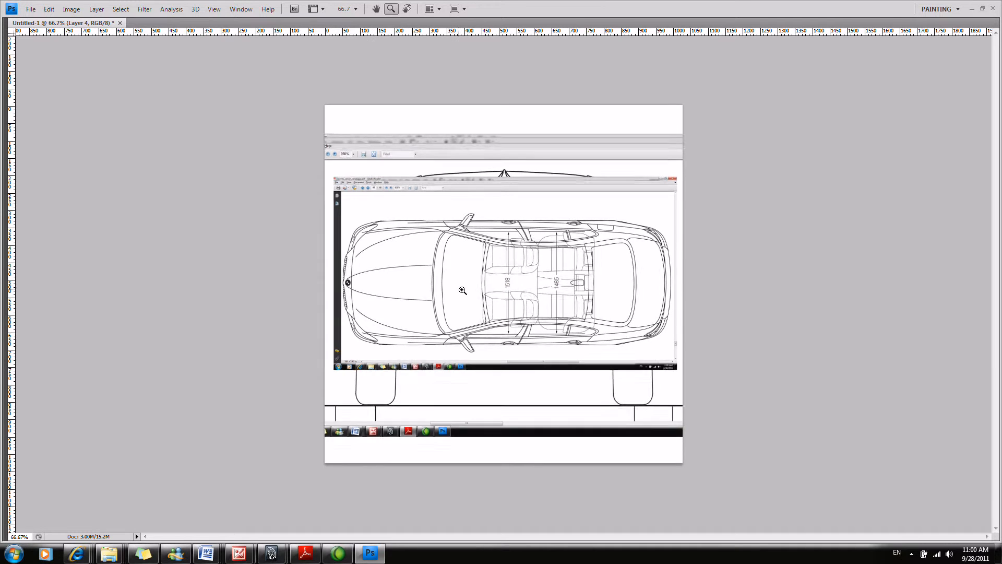
left_click(459, 289)
key("Tab")
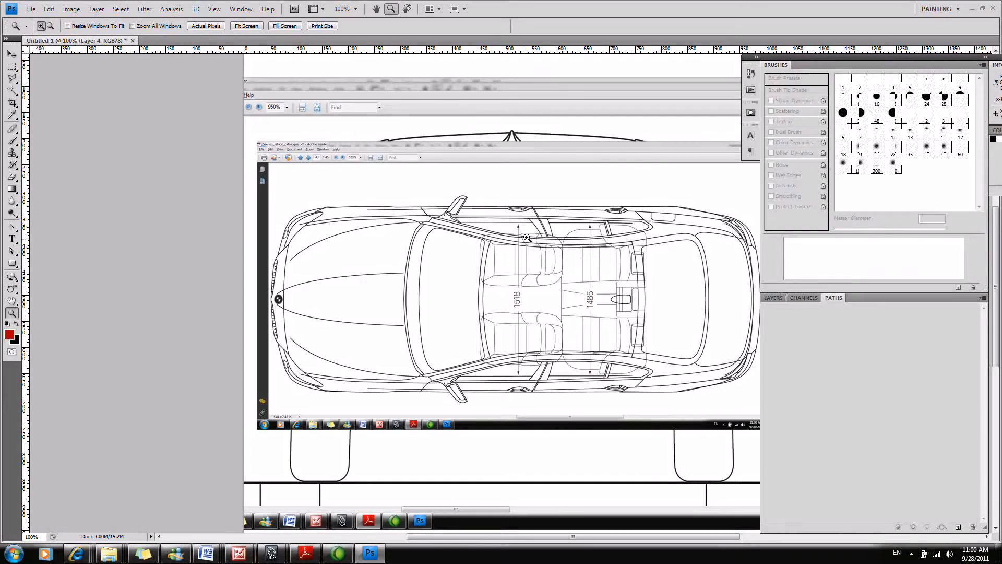
key("Tab")
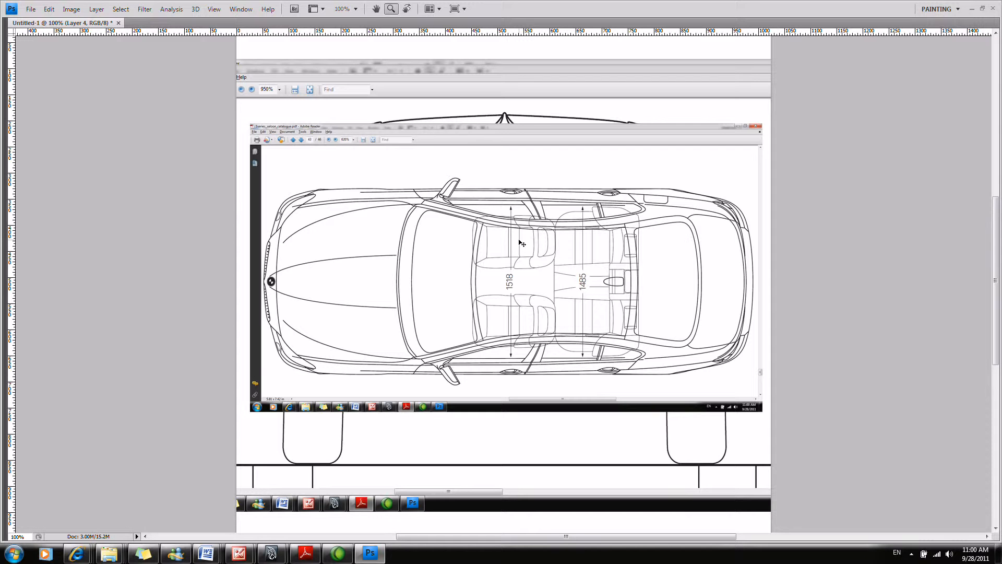
Start saving the layered document under a new name and go to the Libraries location.
key("ctrl+shift+s")
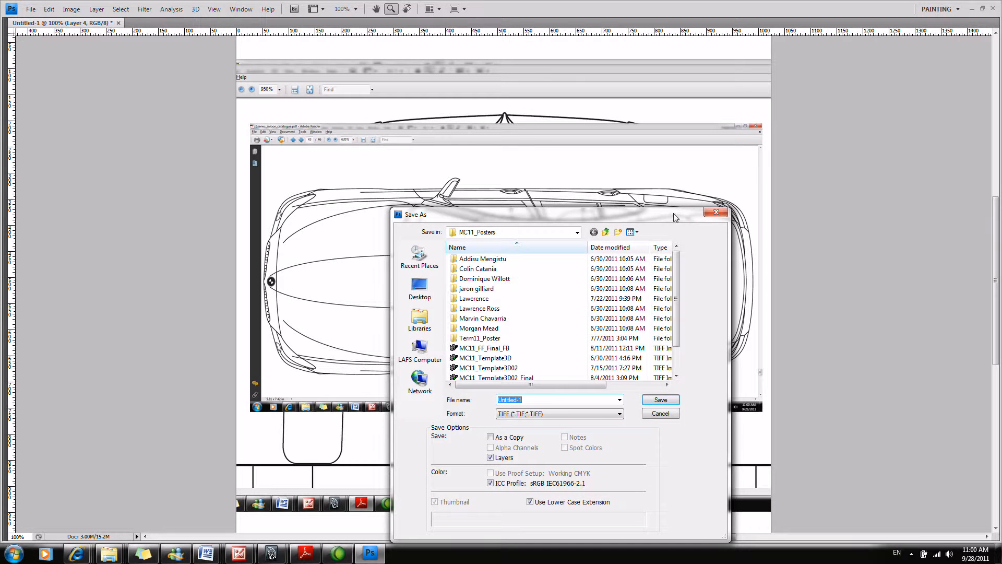
left_click(706, 213)
left_click(46, 9)
mouse_move(30, 9)
left_click(98, 150)
left_click(512, 233)
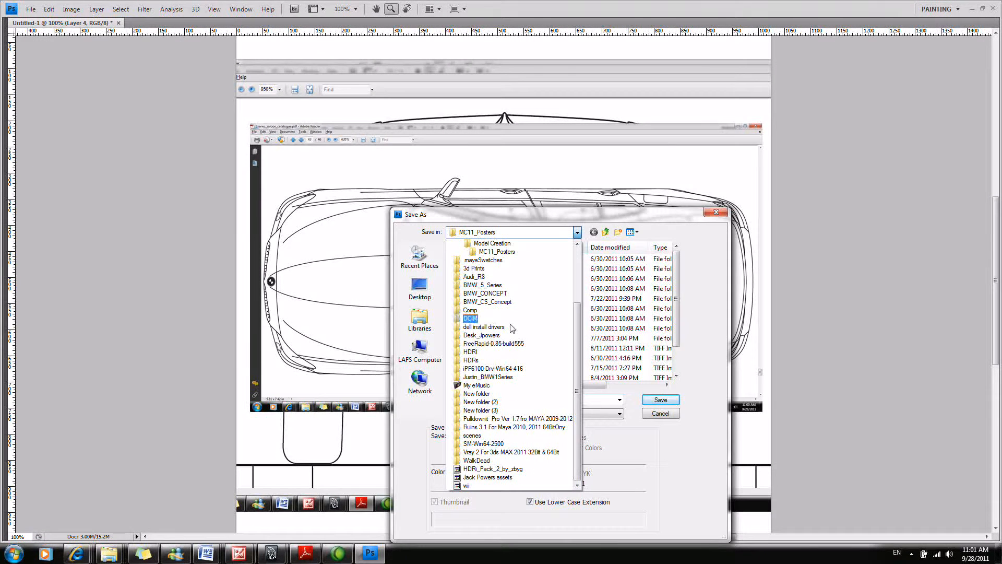
left_click_drag(574, 341, 580, 299)
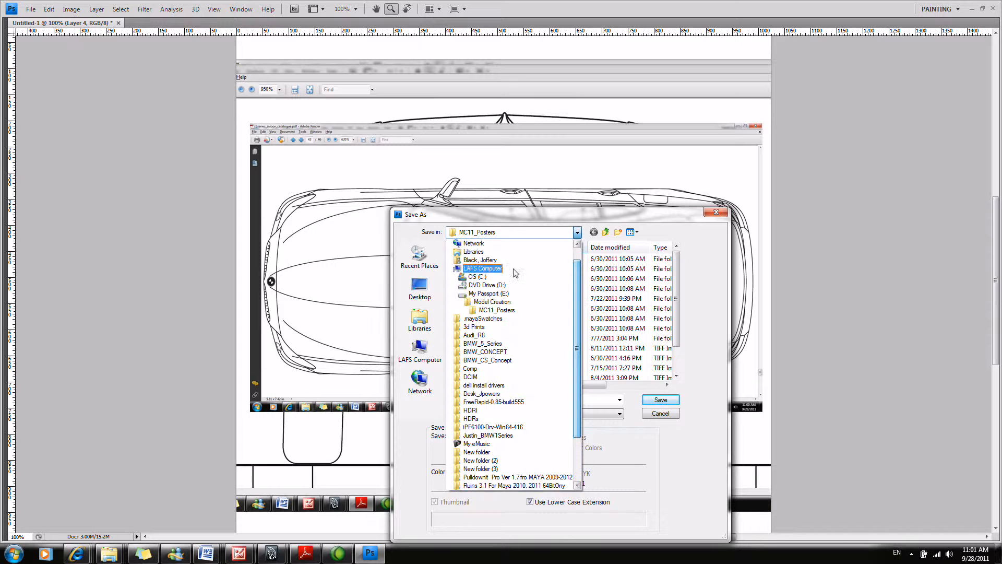
left_click(483, 254)
left_click(502, 263)
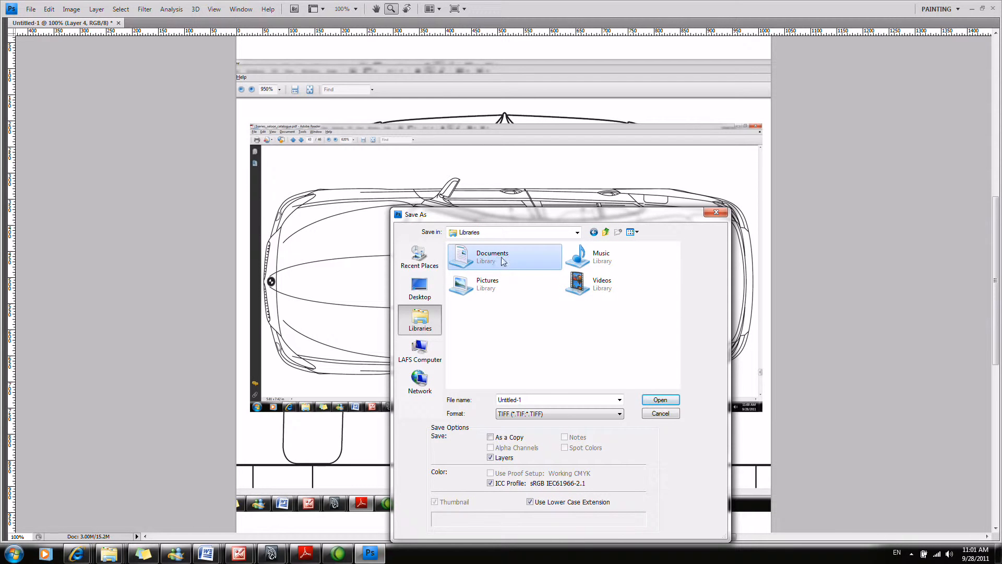
Choose the sourceimages folder of the Bmw_5Series project, under maya > projects in Documents, as the save location.
double_click(498, 258)
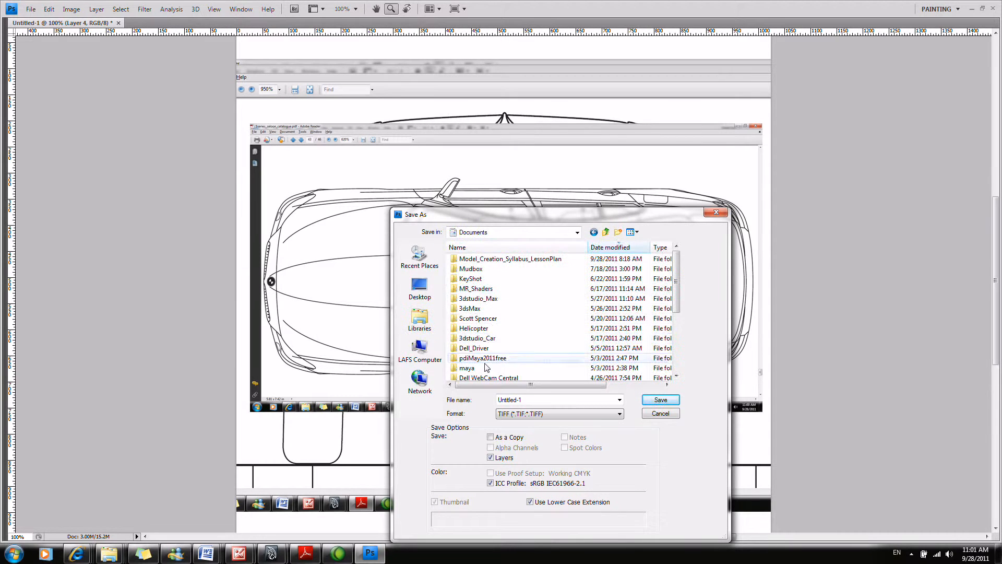
double_click(476, 369)
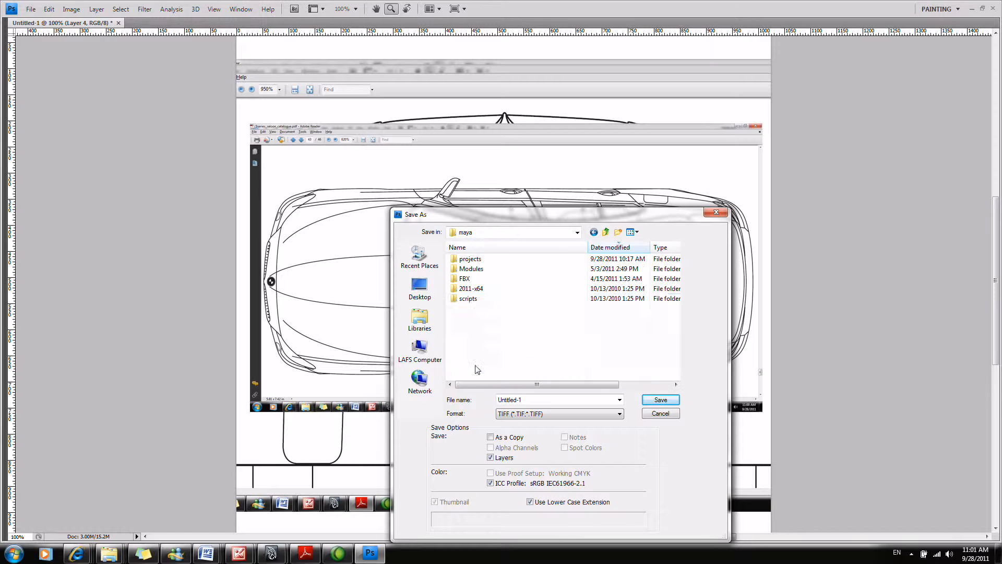
double_click(472, 259)
double_click(477, 260)
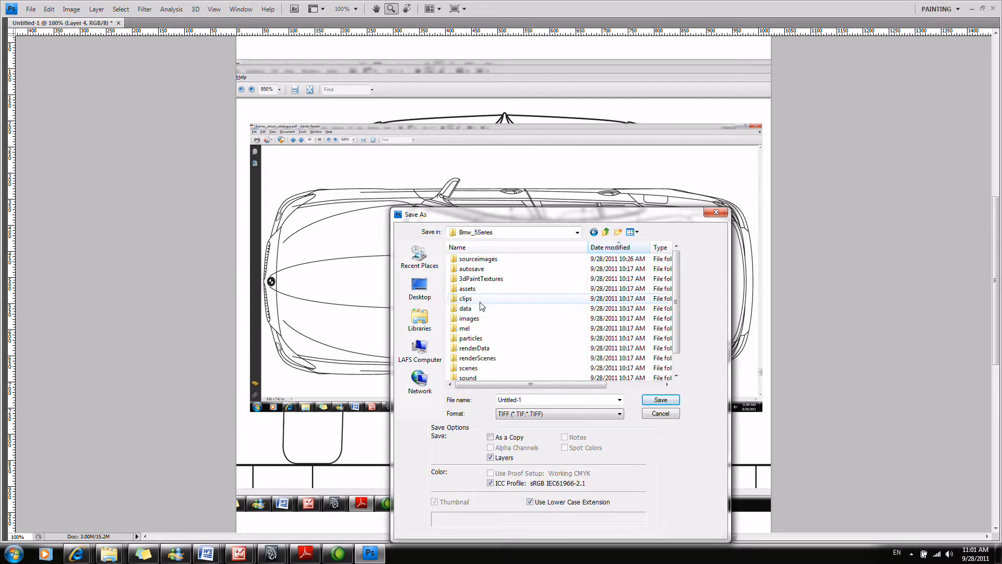
double_click(480, 260)
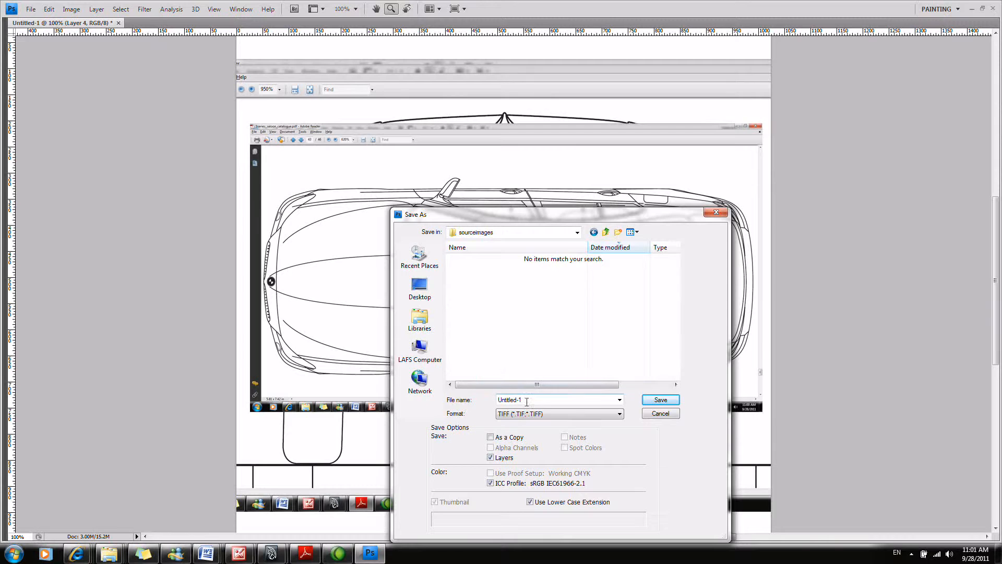
Save the document as Bmw5Series_ImagePlanes_All in TIFF format, keeping the layers and the default options without image compression.
left_click(579, 400)
type("Bmw5Series_reference")
key("BackSpace")
key("BackSpace")
key("BackSpace")
key("BackSpace")
key("BackSpace")
key("BackSpace")
key("BackSpace")
key("BackSpace")
type("ImagePlanes_Al")
key("Return")
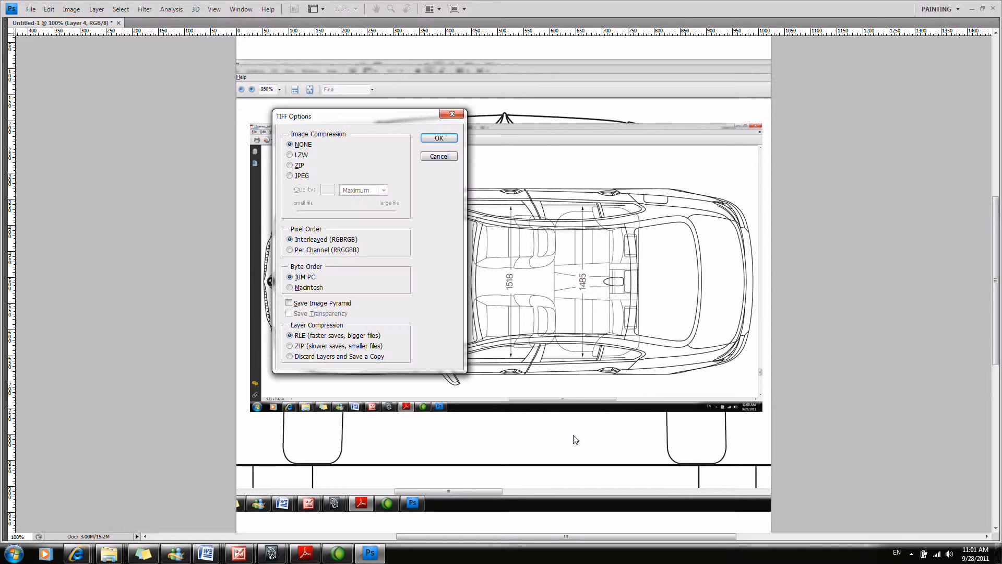
left_click(431, 139)
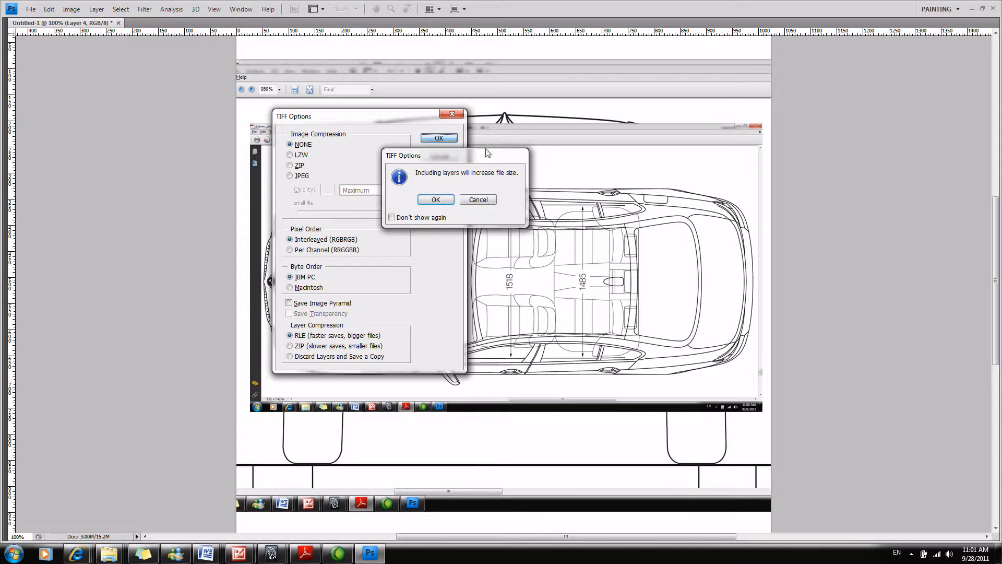
left_click(434, 200)
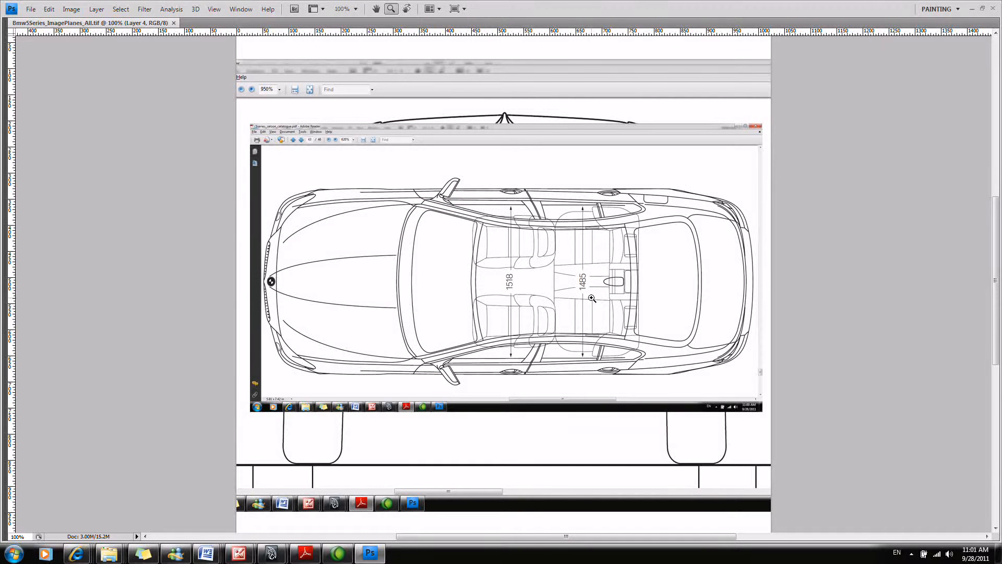
Nudge the top view layer a few pixels to the left to centre the car on the canvas.
key("Tab")
key("Tab")
key("v")
key("Left")
key("Left")
key("Left")
key("Left")
key("Left")
key("Left")
key("Left")
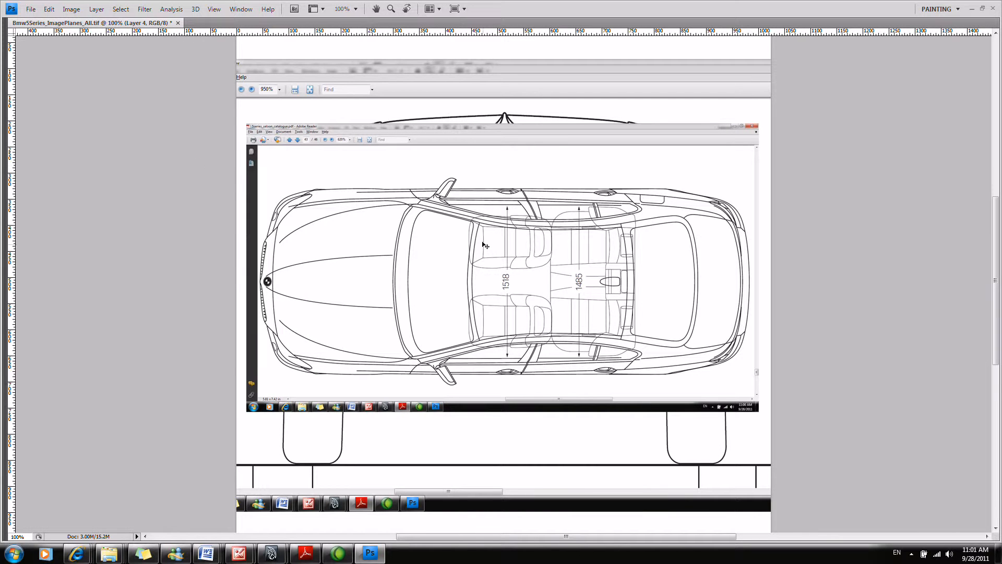
Delete the leftover screen-capture frame on all sides of the top view and clear the selection.
left_click_drag(567, 211, 827, 165)
left_click_drag(236, 427, 263, 446)
key("Delete")
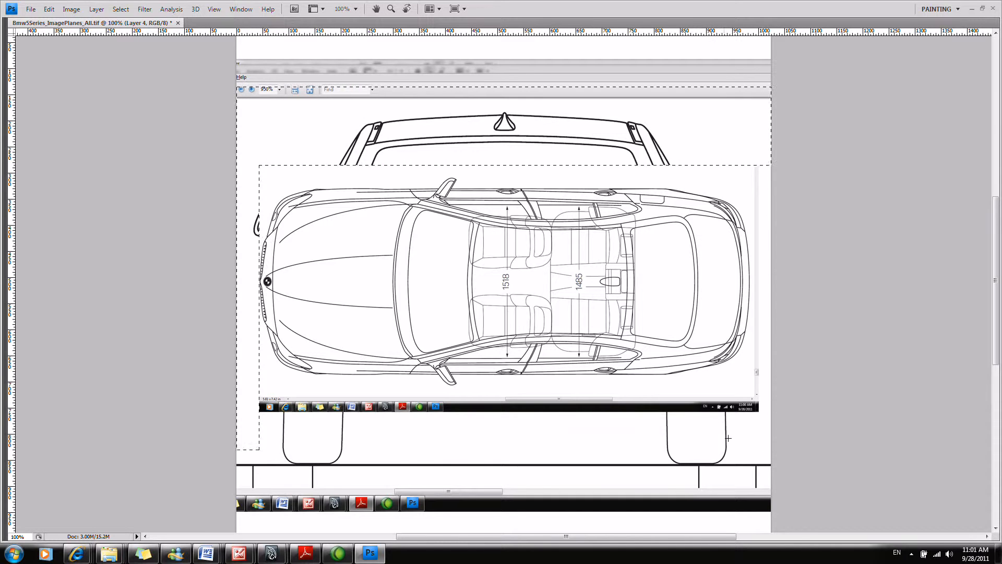
left_click_drag(179, 390, 831, 464)
left_click_drag(781, 136, 750, 115)
key("Delete")
key("ctrl+d")
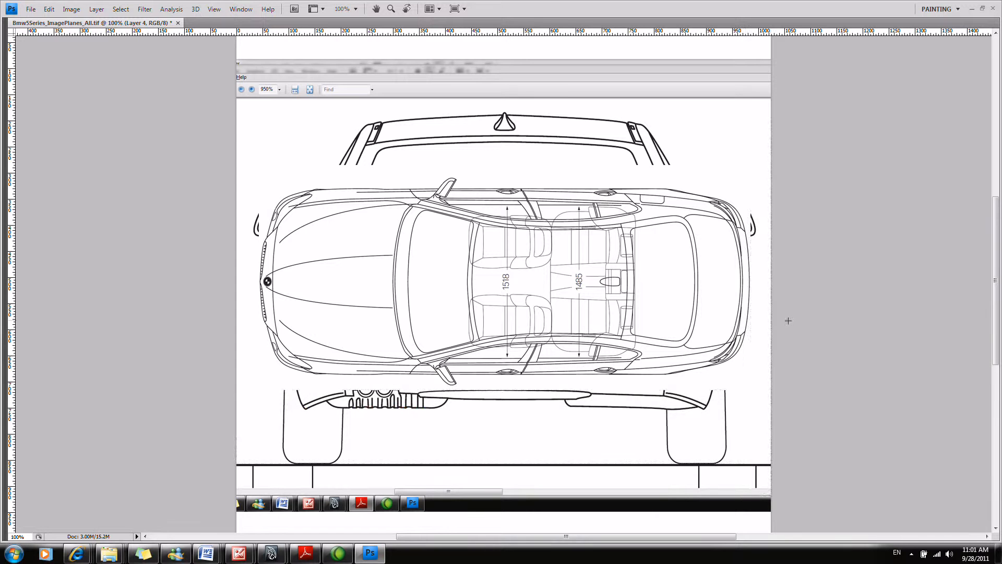
Rename Layer 4 to Top and hide it.
key("Tab")
left_click(781, 297)
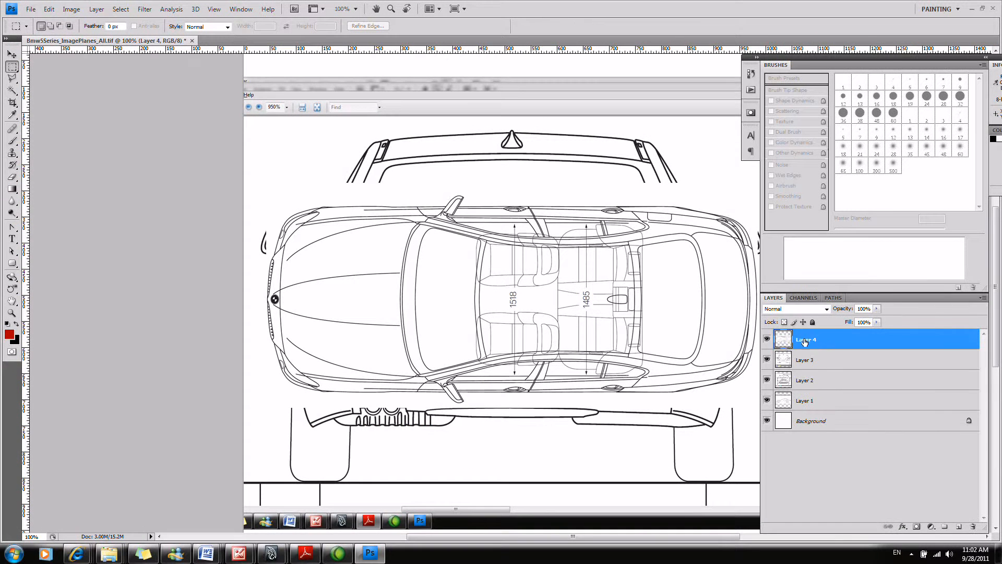
double_click(802, 342)
type("Top")
key("Return")
left_click(766, 339)
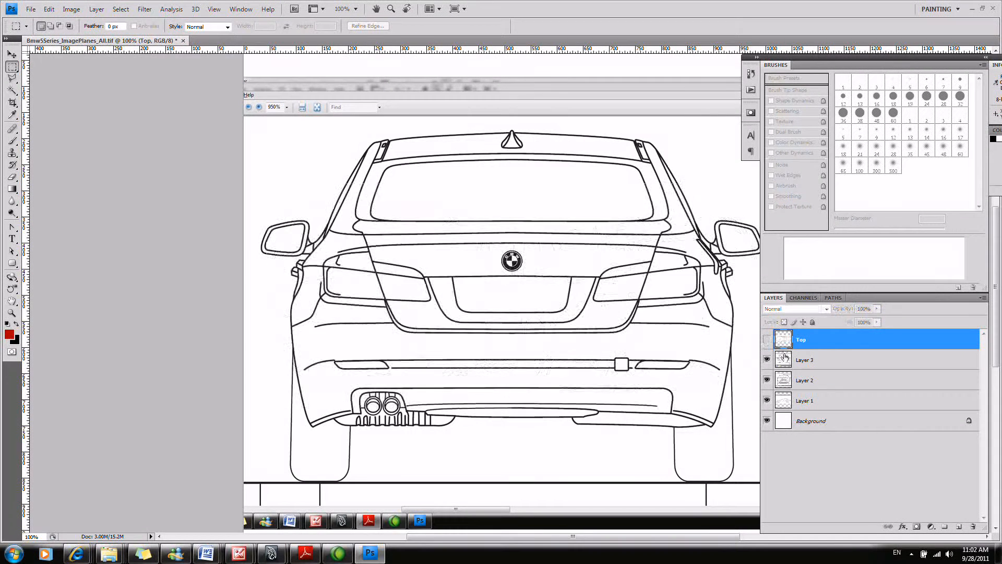
Delete the screen-capture strips above and below the rear view on Layer 3, then clear the selection.
left_click(806, 360)
key("Tab")
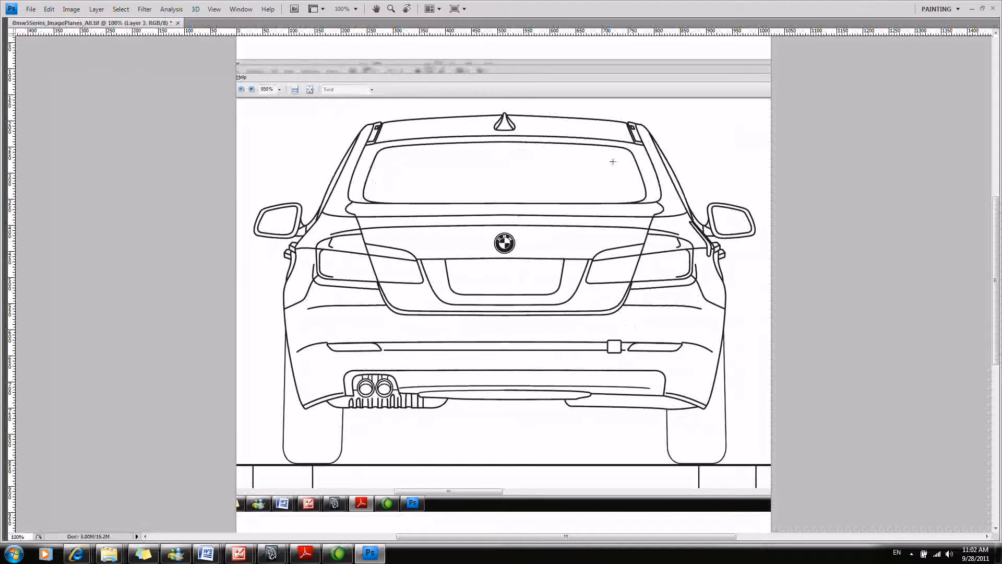
left_click_drag(237, 52, 879, 106)
left_click_drag(807, 528, 130, 473)
key("Delete")
key("ctrl+d")
Rename Layer 3 to Back and hide it.
key("Tab")
double_click(813, 360)
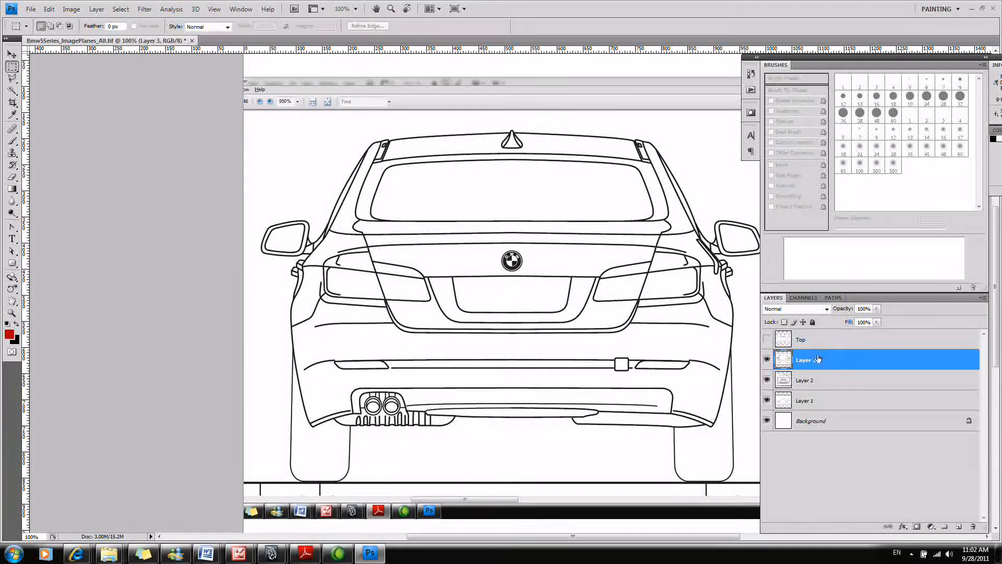
type("Back")
key("Return")
key("Tab")
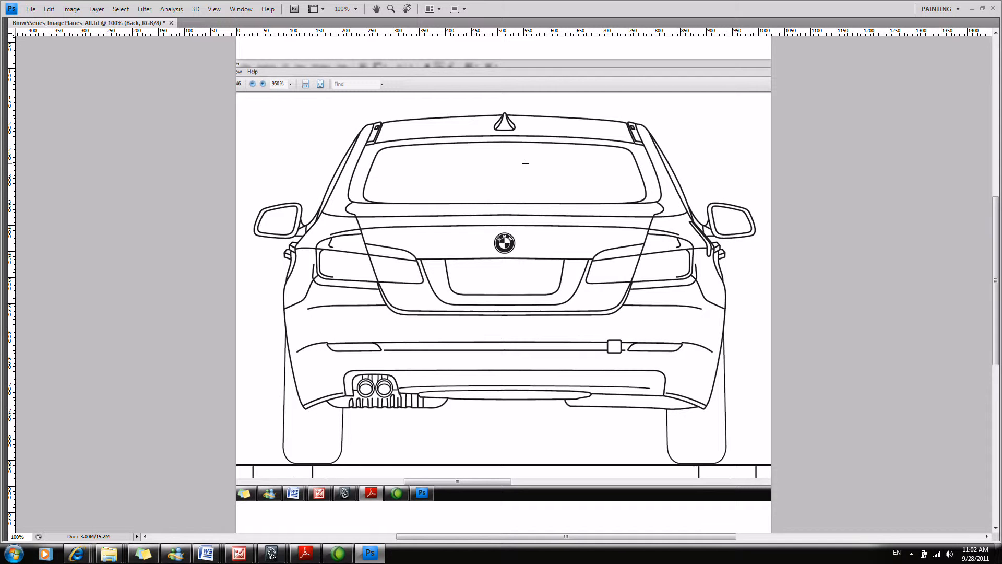
key("Tab")
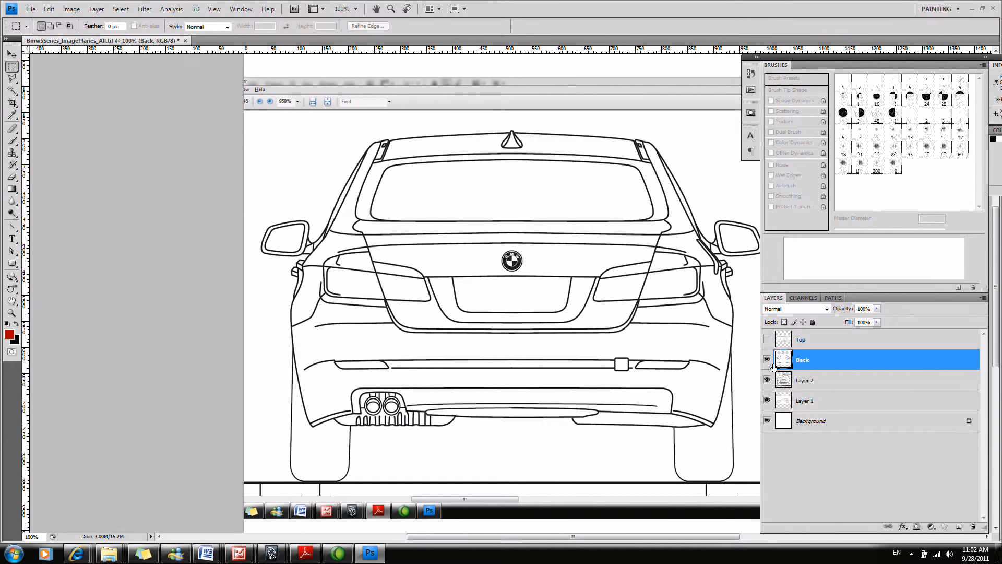
left_click(766, 360)
Delete the screen-capture strips above and below the front view on Layer 2.
left_click(810, 382)
key("Tab")
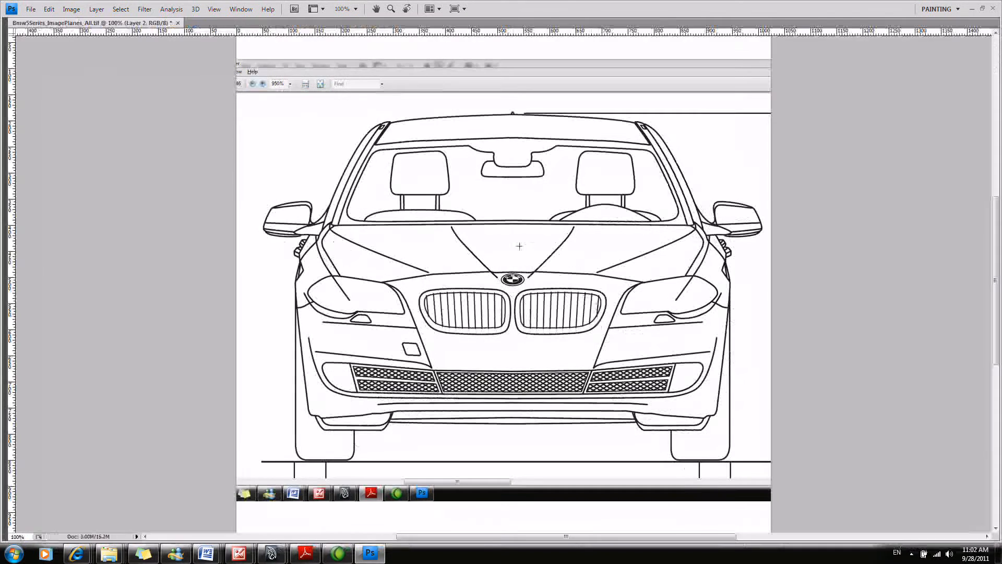
left_click_drag(235, 43, 809, 107)
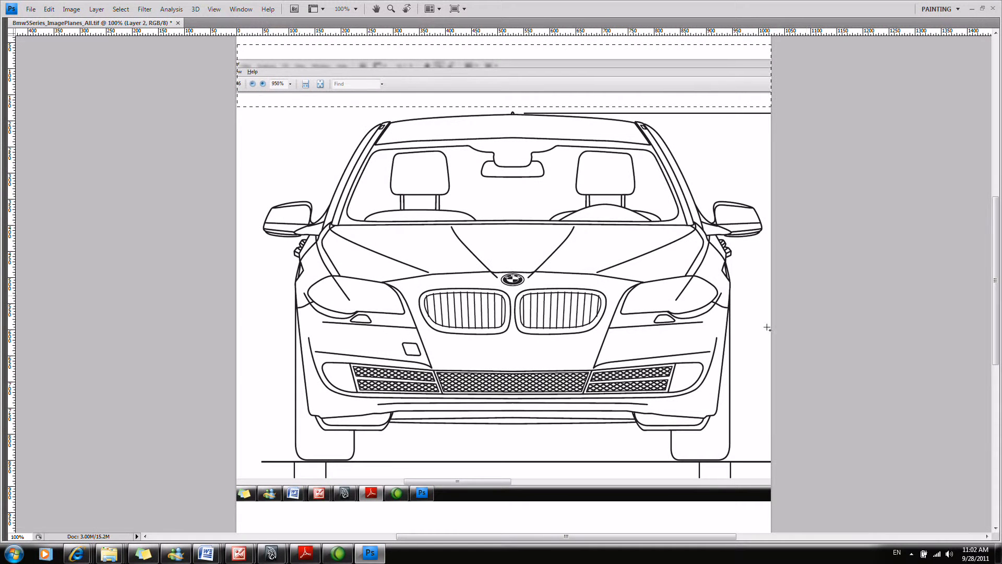
left_click_drag(566, 536, 556, 488)
left_click_drag(506, 469, 212, 459)
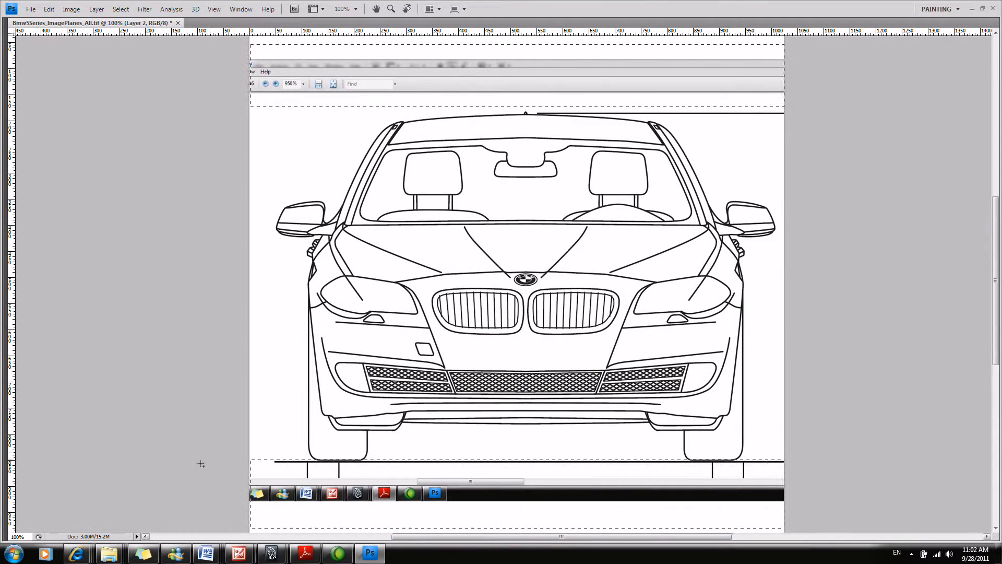
key("Delete")
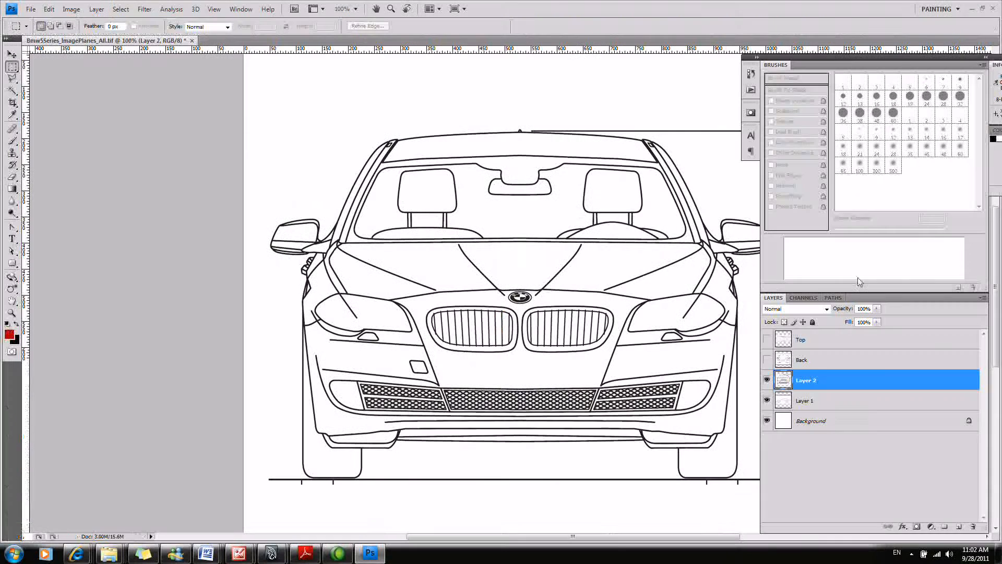
Rename Layer 2 to Front and hide it.
double_click(809, 381)
type("Front")
key("Return")
left_click(768, 381)
key("Tab")
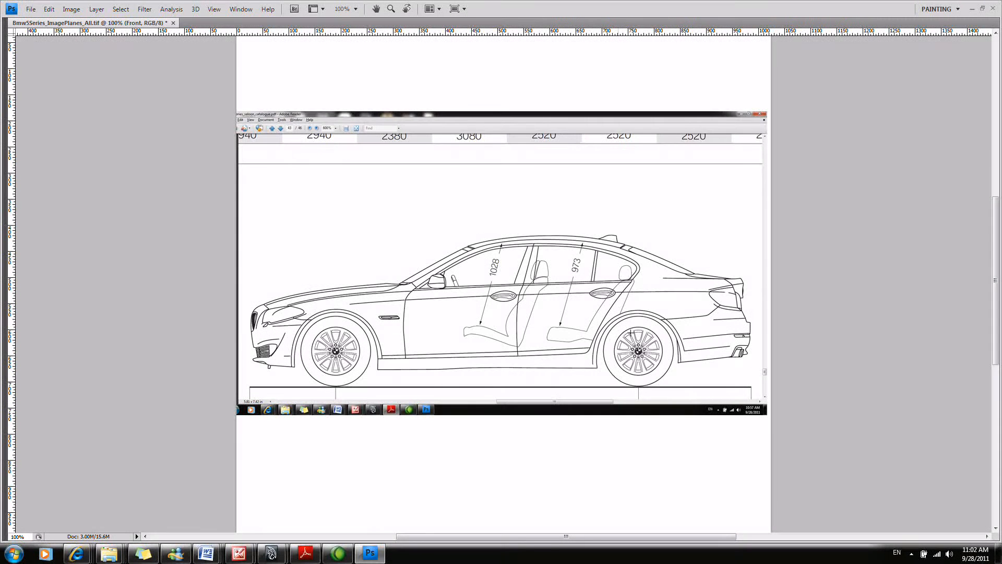
Delete the leftover screen-capture frame around the side view on Layer 1 and clear the selection.
left_click_drag(294, 373, 125, 397)
left_click_drag(224, 415, 242, 455)
left_click_drag(861, 186, 109, 45)
left_click_drag(776, 116, 759, 103)
key("ctrl+d")
key("ctrl+z")
key("Tab")
left_click(826, 404)
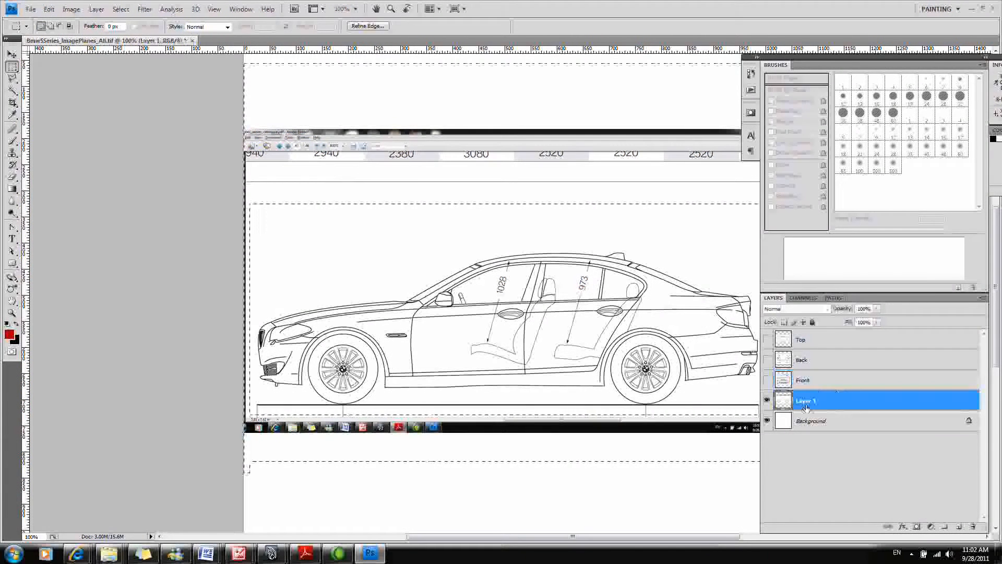
key("Tab")
key("Delete")
key("ctrl+d")
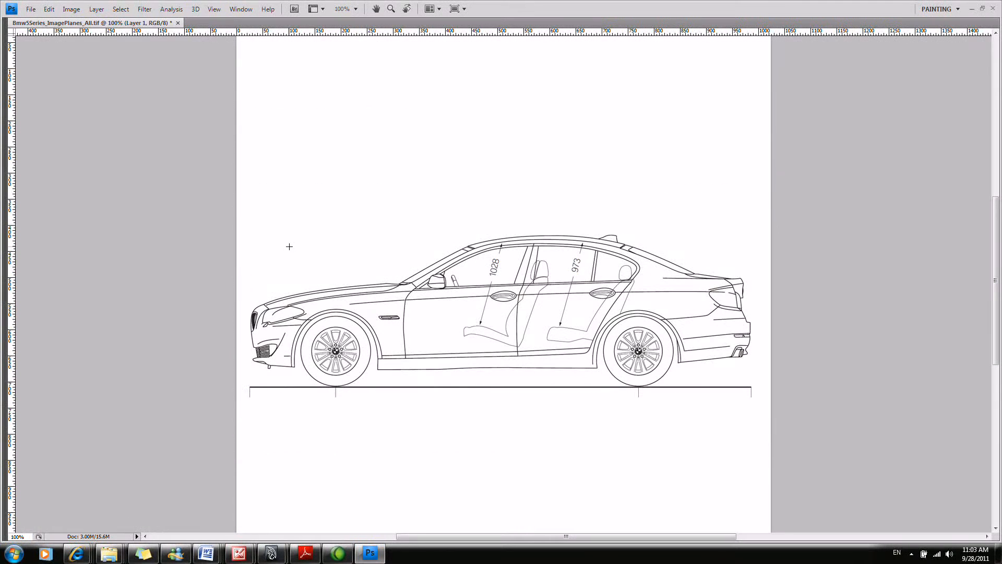
Rename Layer 1 to Side.
key("Tab")
double_click(806, 401)
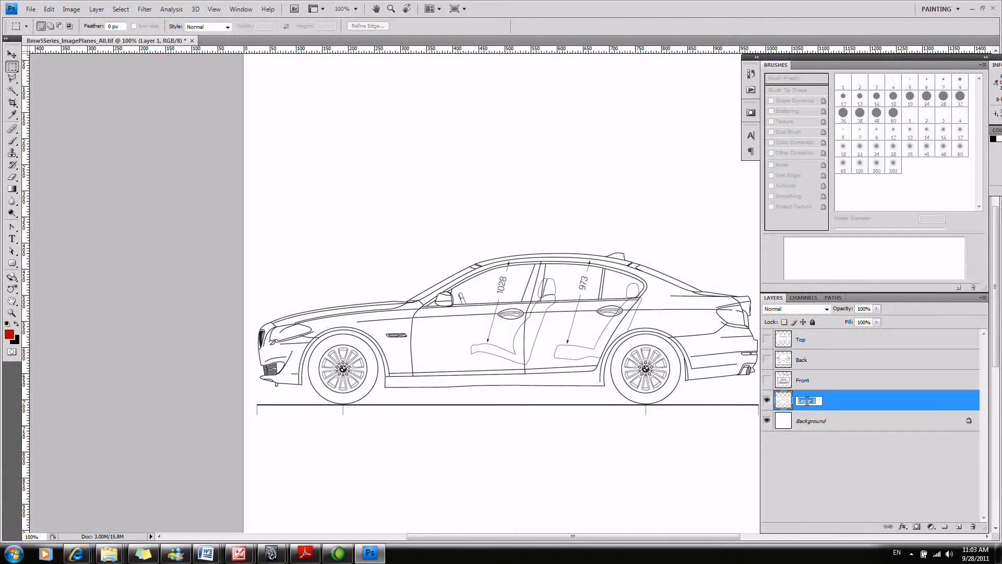
type("Side")
key("Return")
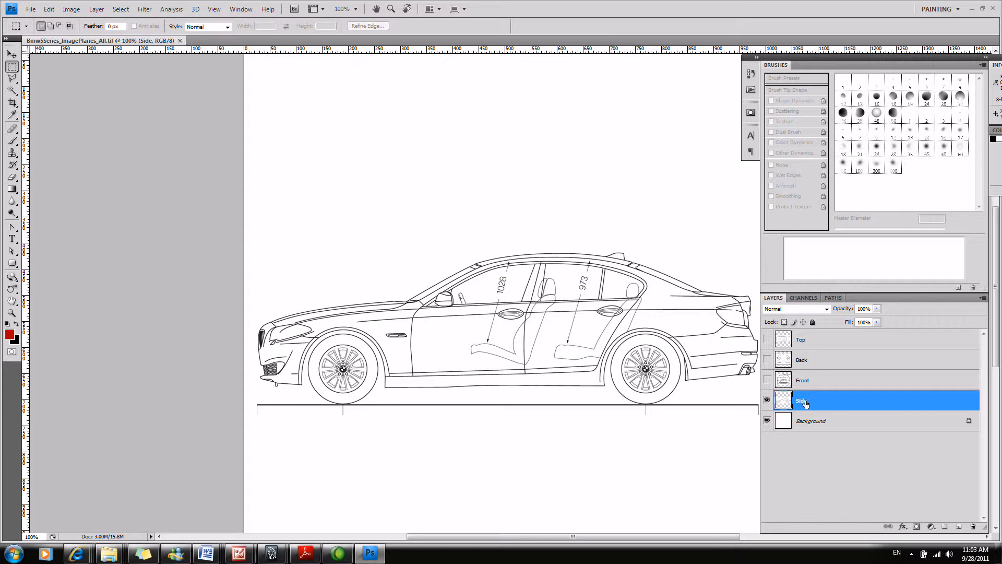
Examine the side view's front wheel and lower body up close and at full size.
key("Tab")
key("Tab")
key("Tab")
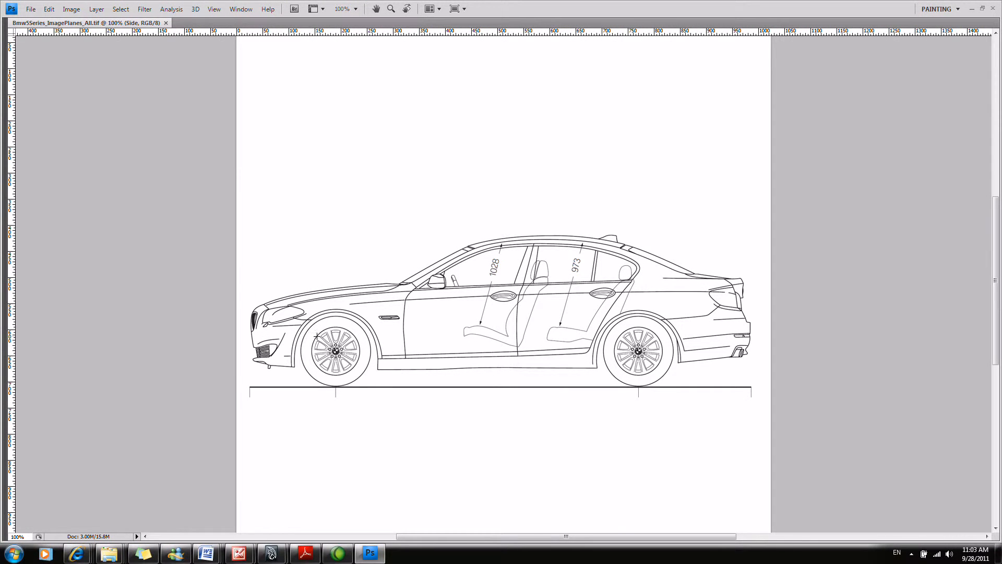
key("z")
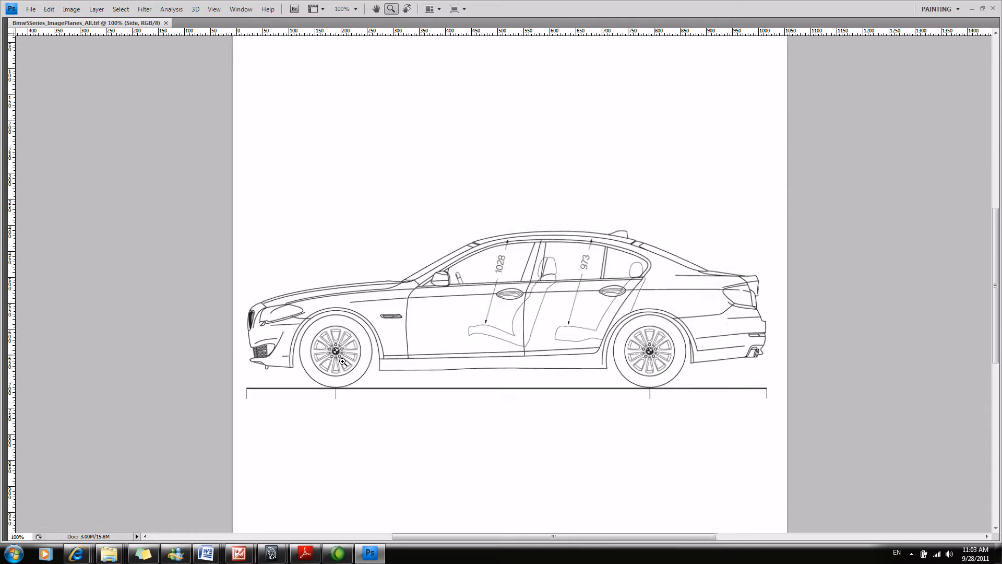
left_click(341, 357)
key("m")
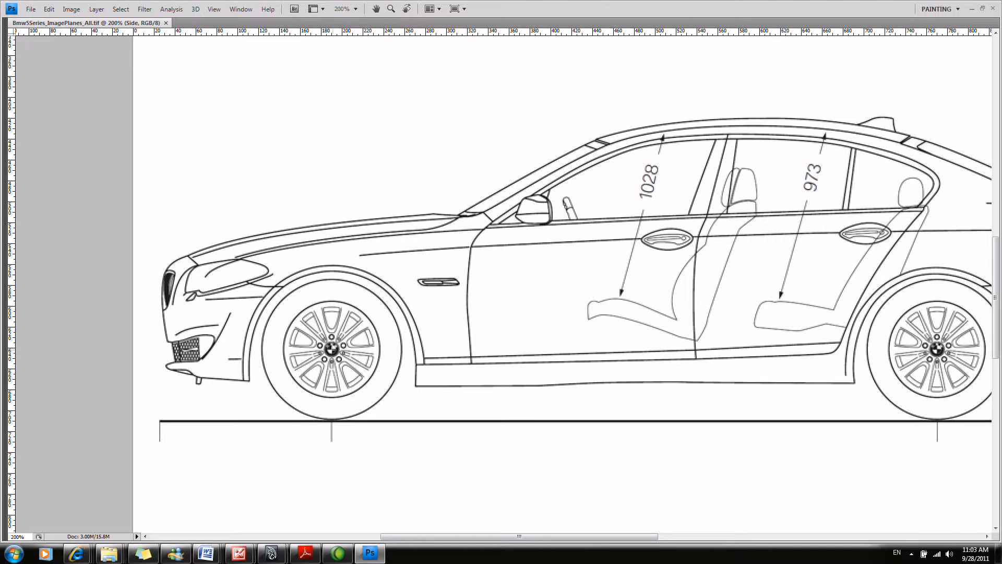
key("ctrl+d")
key("ctrl+d")
key("z")
left_click(368, 360, "alt")
left_click(368, 359, "alt")
left_click(603, 341)
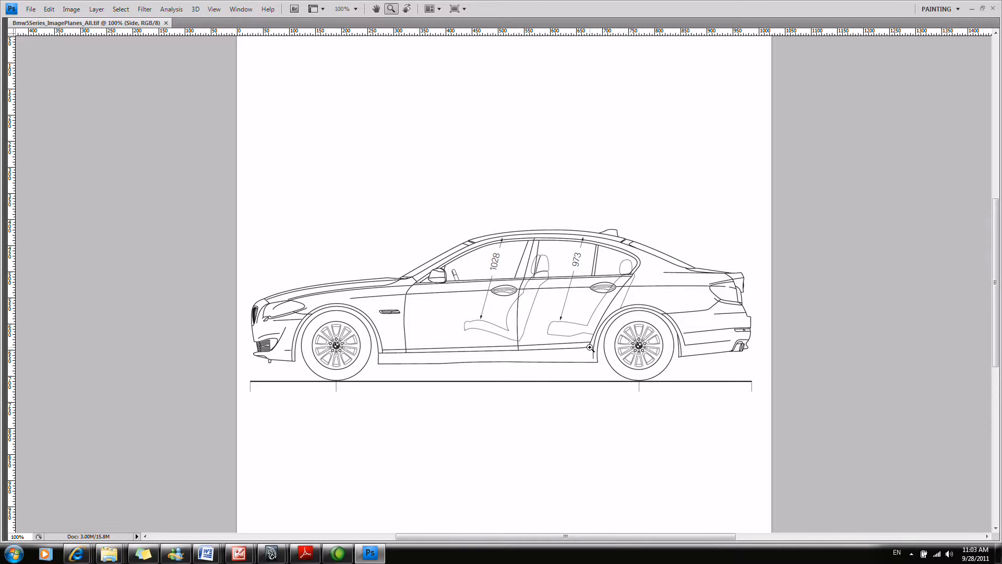
left_click(340, 358)
left_click(338, 354, "alt")
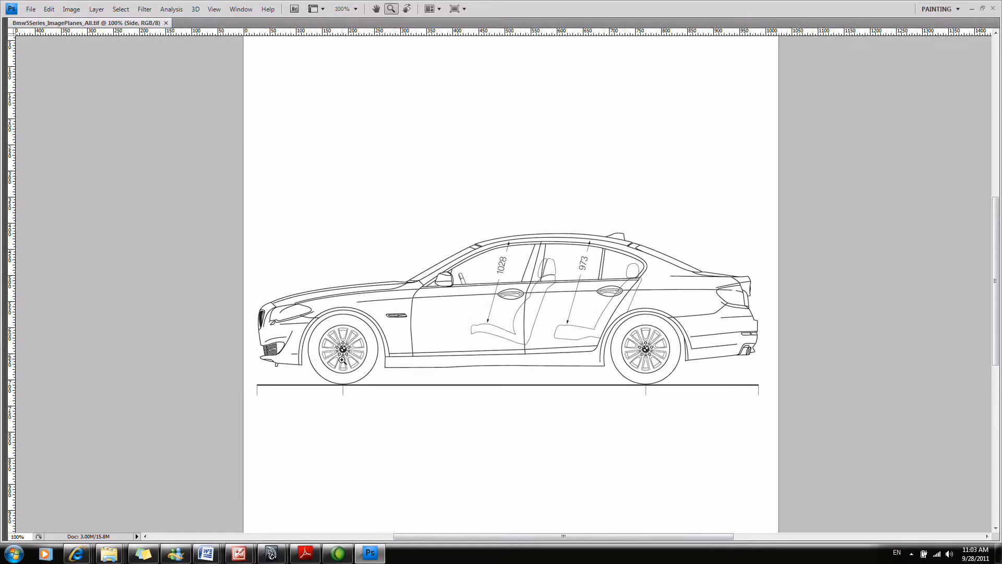
key("ctrl+r")
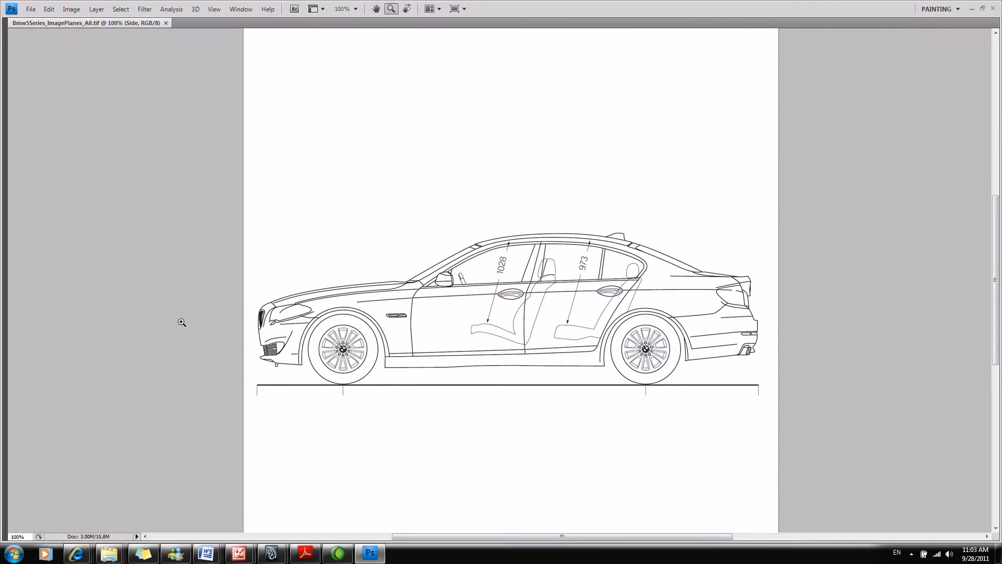
key("ctrl+r")
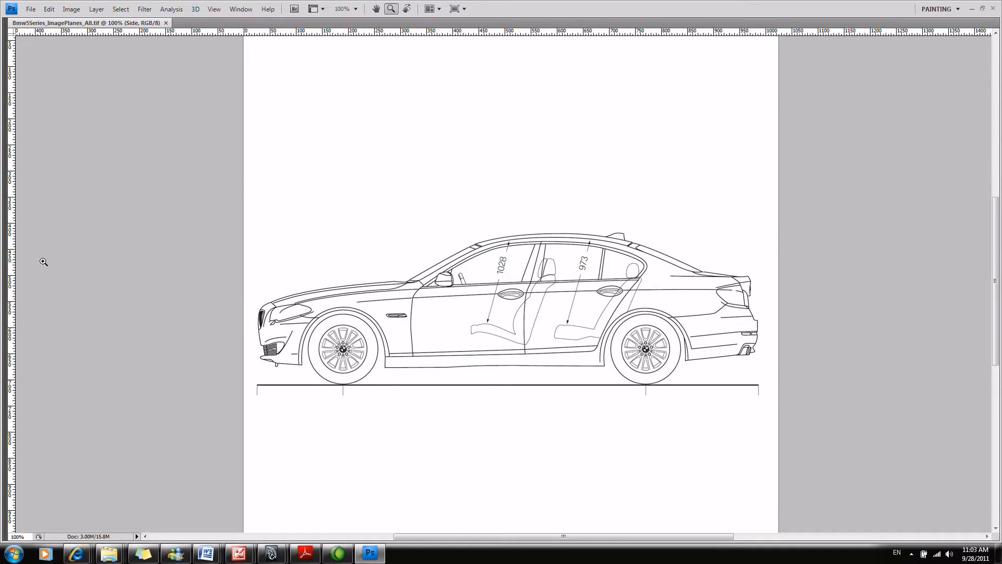
Move the side view slightly upward on the canvas.
left_click(514, 350, "alt")
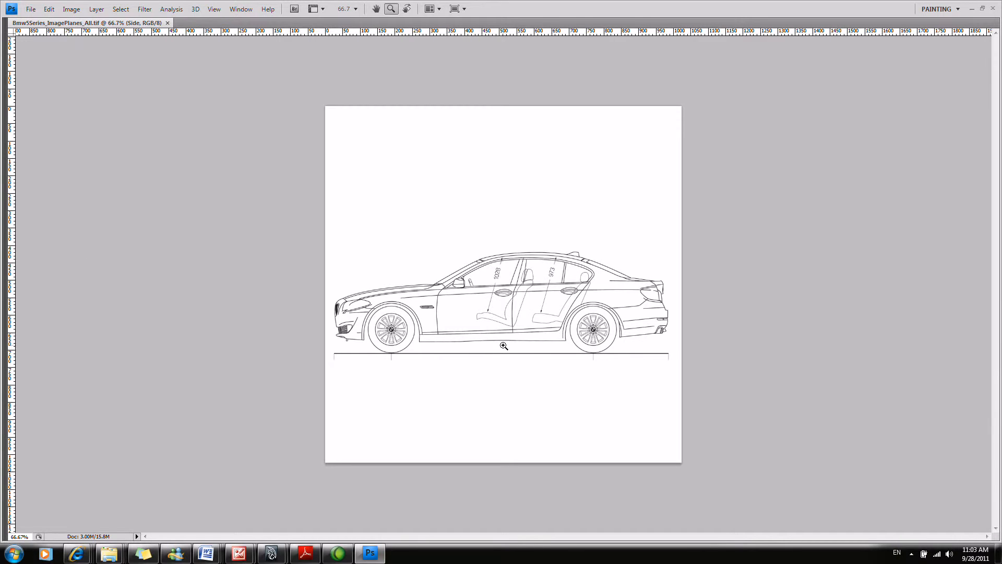
left_click(503, 344)
key("v")
left_click_drag(506, 329, 507, 321)
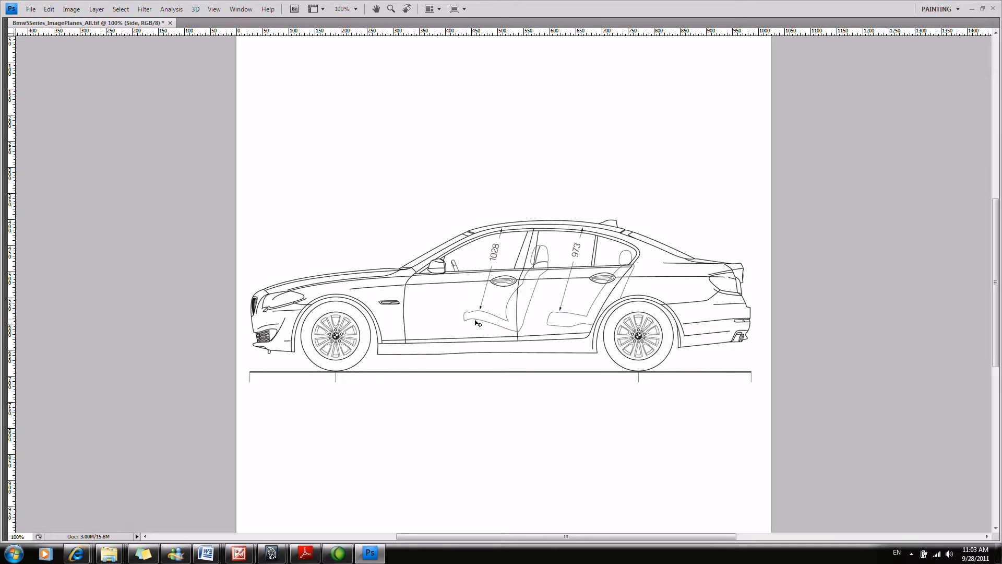
Place a vertical guide at the front end of the car in the side view and check its alignment up close.
key("z")
left_click(314, 304, "alt")
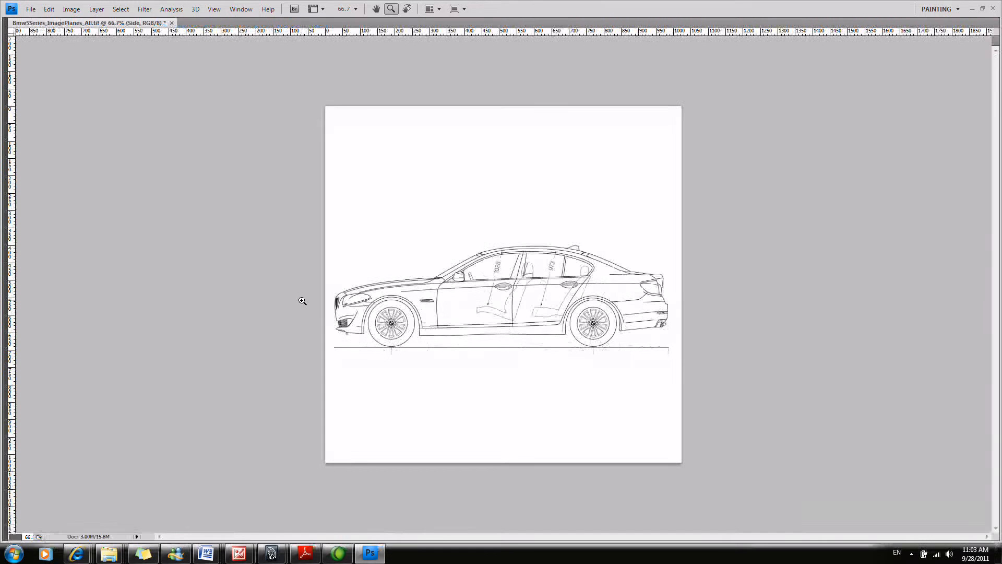
left_click_drag(14, 279, 334, 306)
key("z")
left_click(336, 306)
left_click(336, 309)
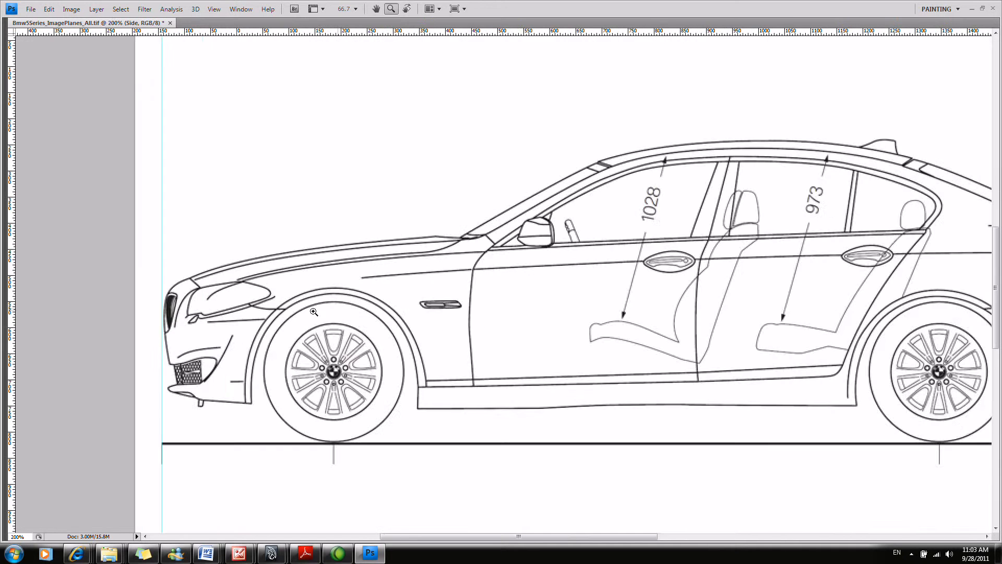
left_click(151, 315)
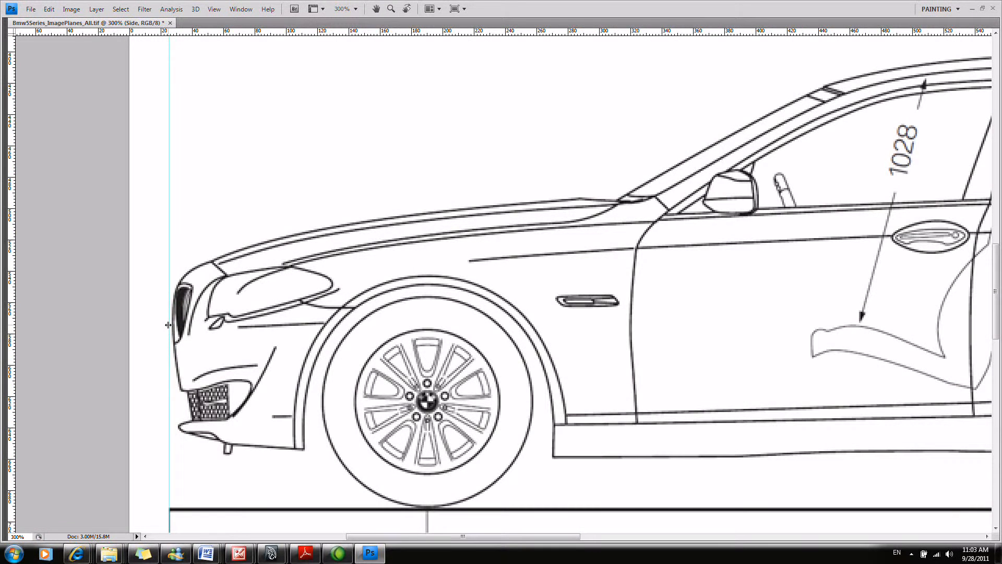
left_click(256, 330, "alt")
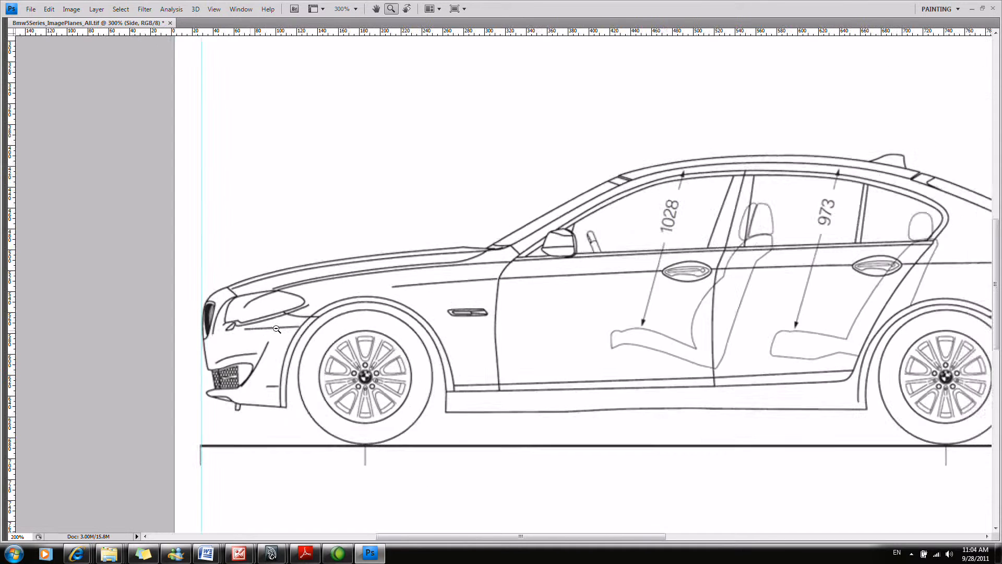
left_click(257, 330, "alt")
left_click(333, 330, "alt")
key("v")
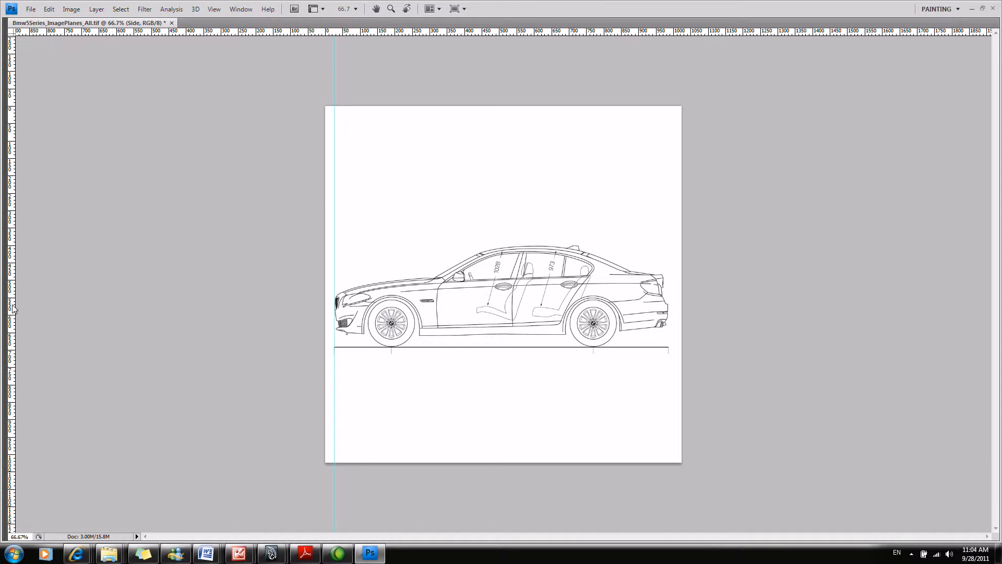
Place a vertical guide at the rear end of the car in the side view and fine-tune it to the bumper's outer edge.
left_click_drag(13, 309, 669, 351)
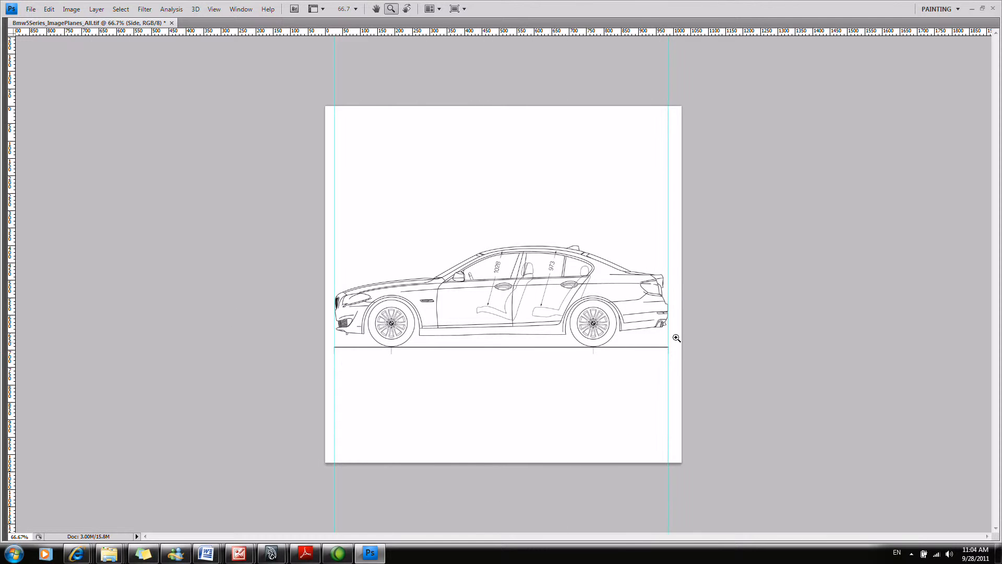
key("z")
left_click(670, 313)
left_click(720, 336)
left_click(807, 345)
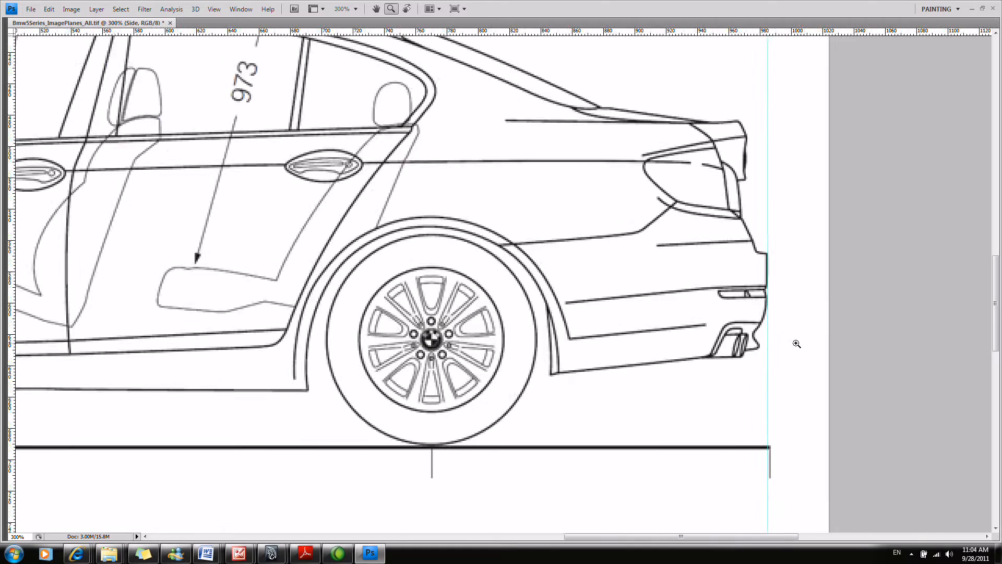
left_click(792, 340)
key("v")
mouse_move(758, 336)
left_mouse_down()
mouse_move(746, 337)
mouse_move(759, 338)
left_mouse_up()
key("z")
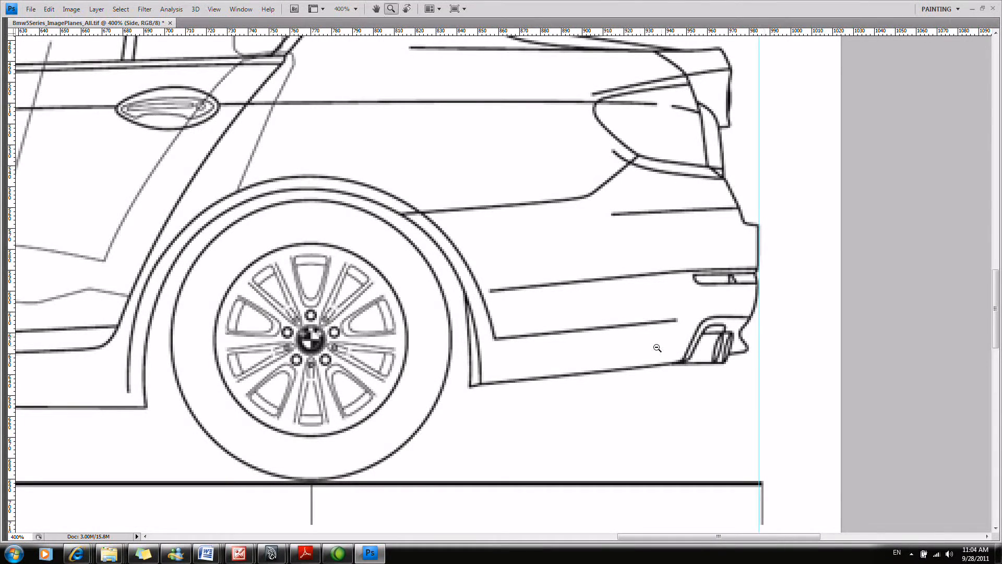
left_click(678, 342, "alt")
left_click(640, 360, "alt")
left_click(635, 361, "alt")
left_click(629, 360, "alt")
Show the Top layer and set its blending mode to Multiply so it overlays the side view.
key("Tab")
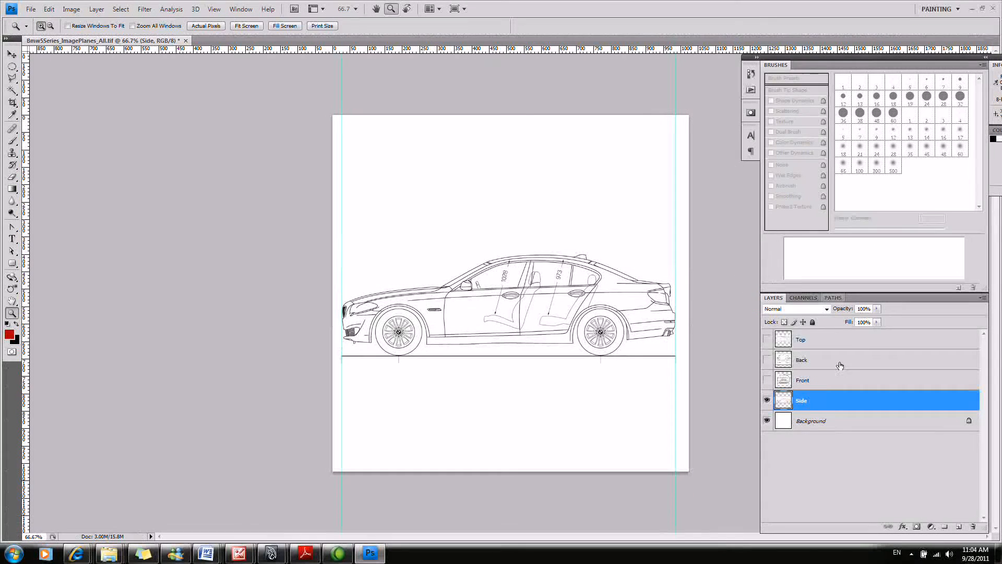
left_click(803, 345)
left_click(767, 339)
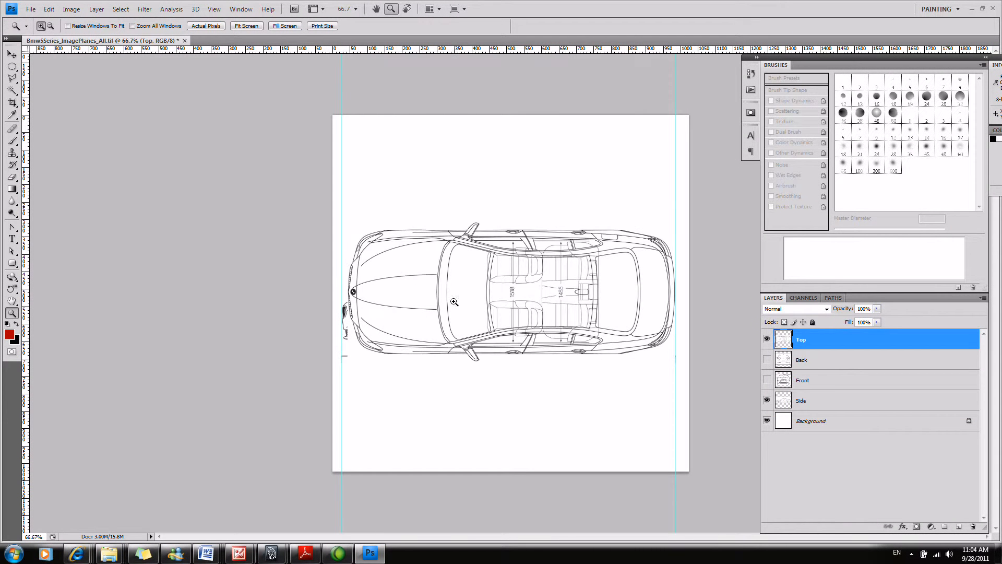
key("v")
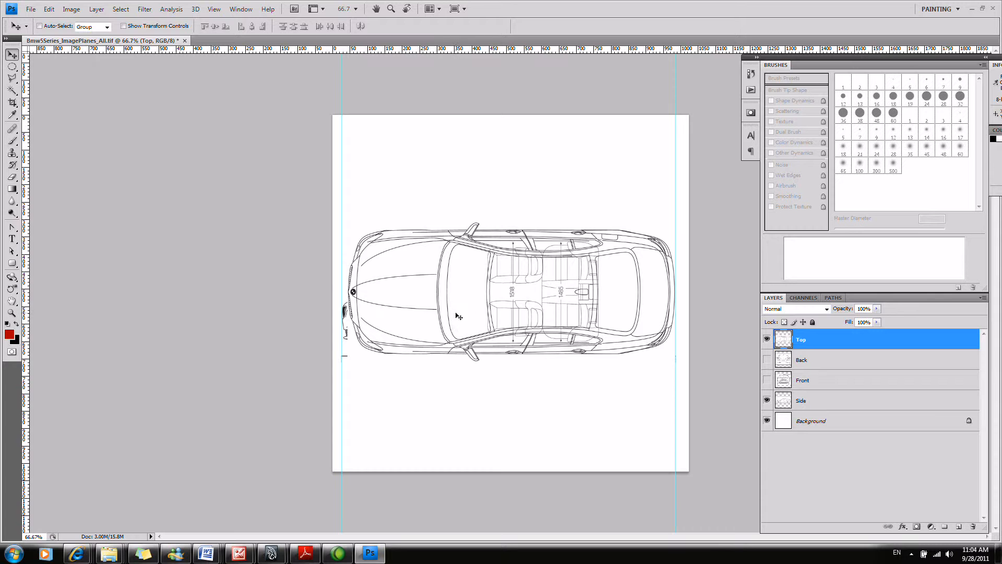
left_click(827, 309)
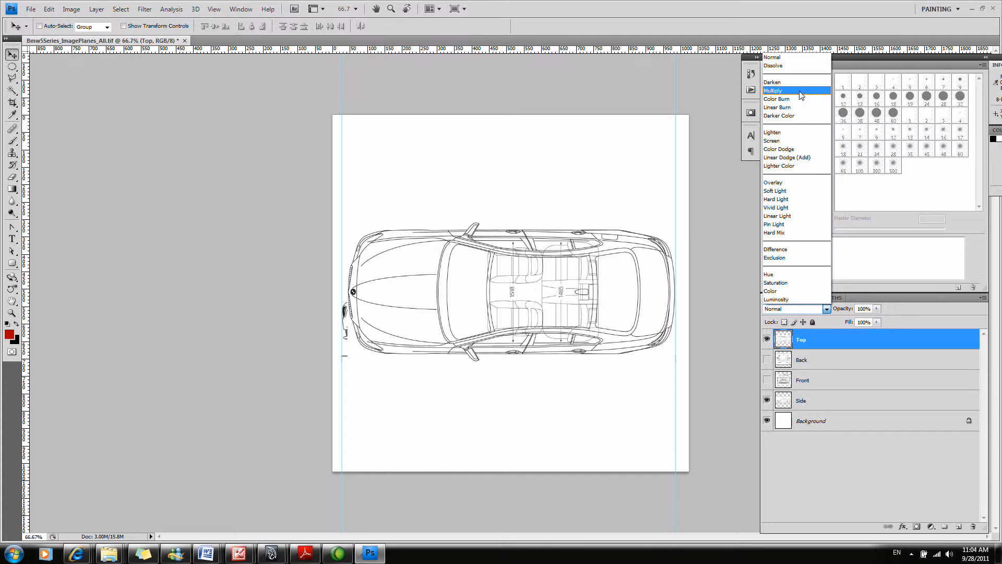
left_click(801, 93)
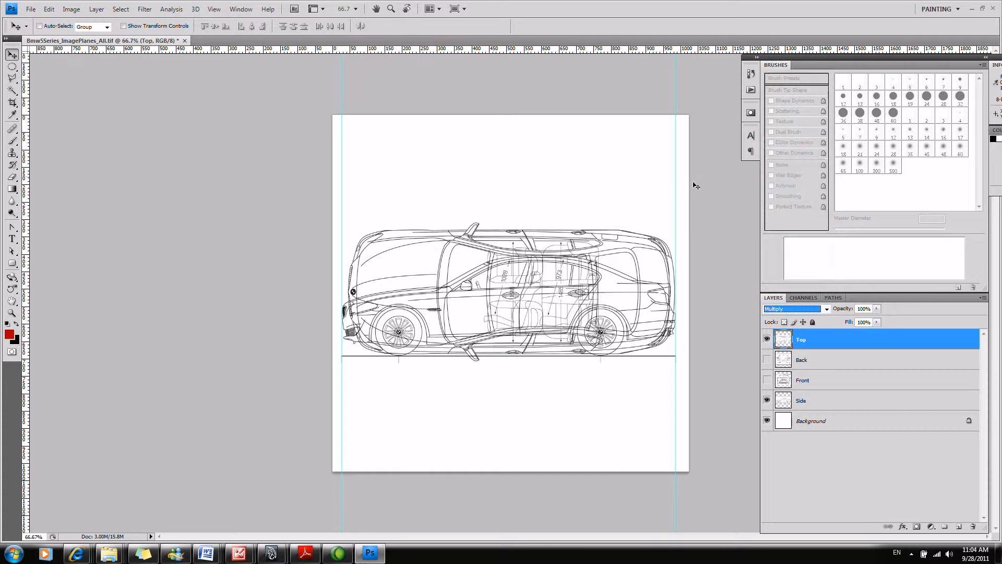
Move the top view down over the side view and line up its nose with the front guide.
left_click(486, 324)
left_click_drag(484, 328, 472, 372)
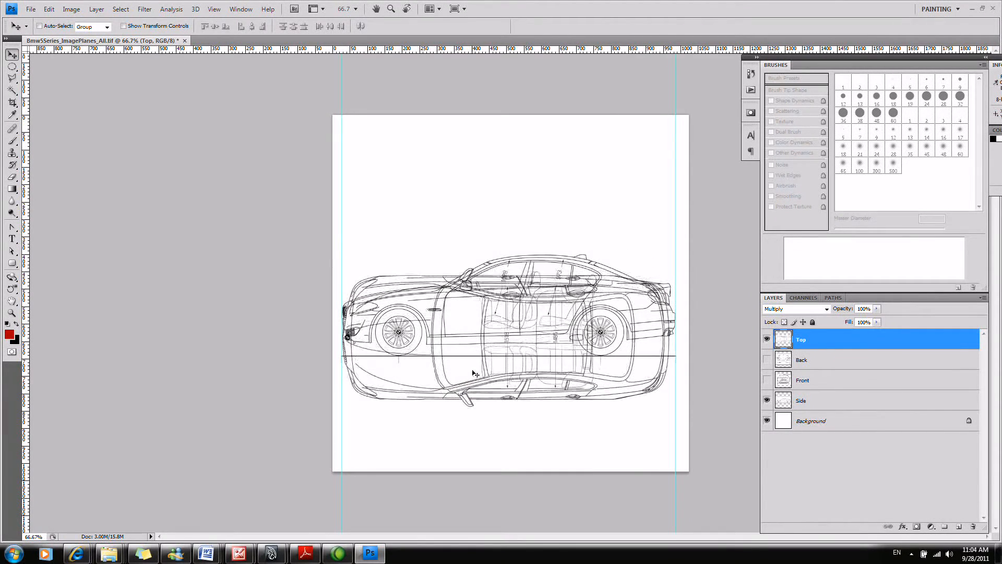
key("z")
left_click(452, 298)
left_click(438, 298)
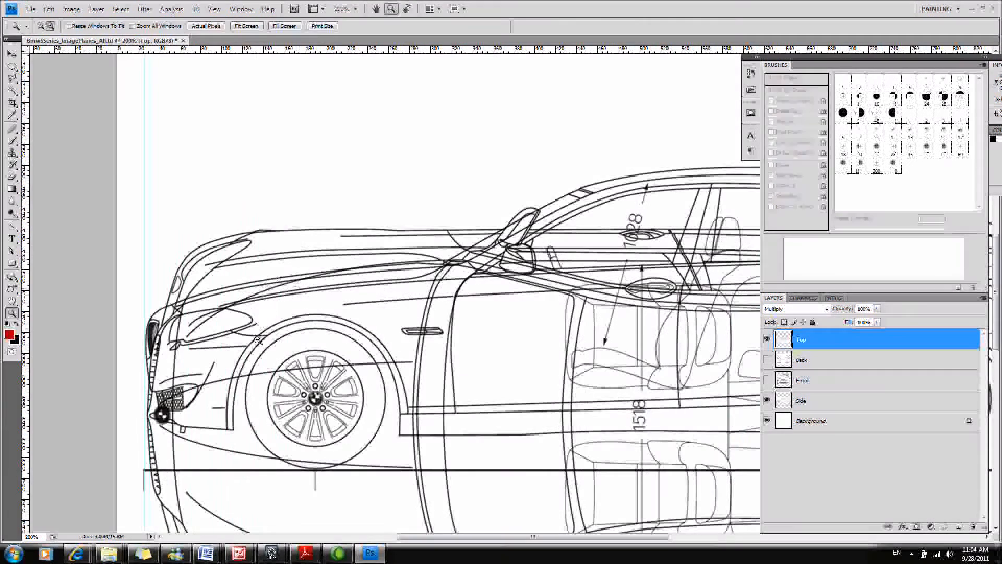
left_click(263, 298, "alt")
key("v")
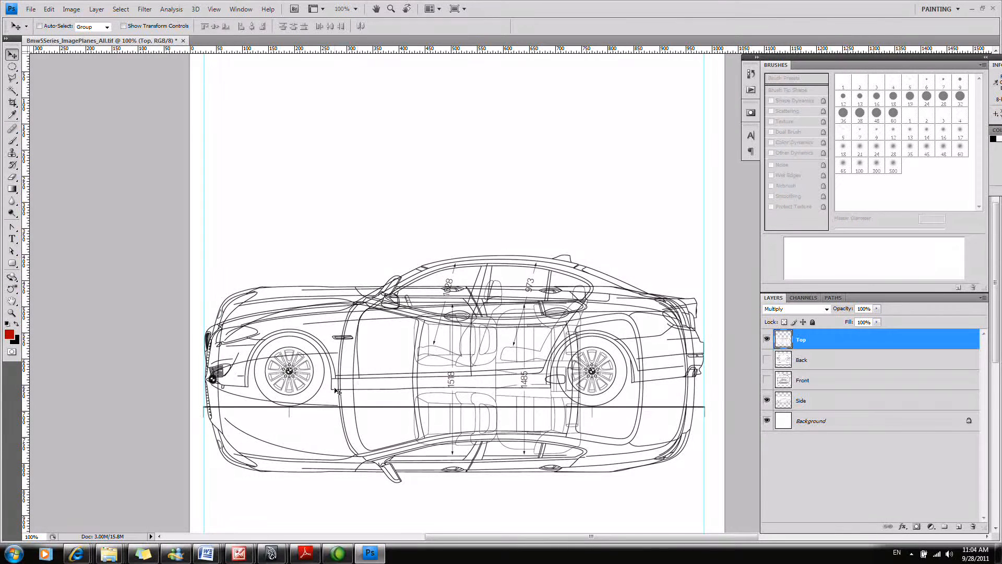
mouse_move(369, 333)
left_mouse_down()
mouse_move(365, 359)
mouse_move(378, 312)
mouse_move(374, 346)
left_mouse_up()
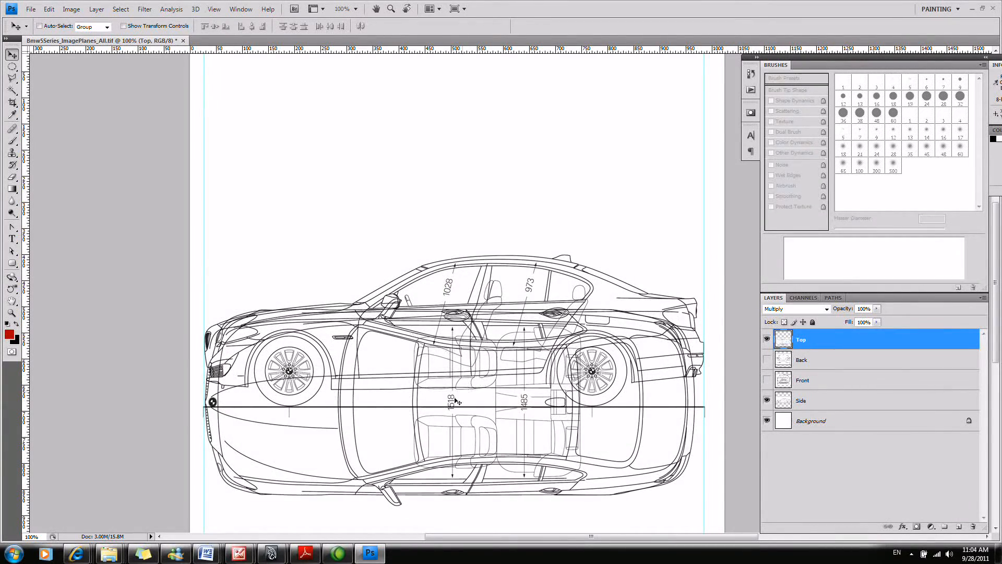
Move the top view up until its lower edge overlaps the side view's hood, and compare the headlight areas up close.
left_click_drag(418, 409, 446, 256)
key("z")
left_click(258, 327)
left_click(250, 344)
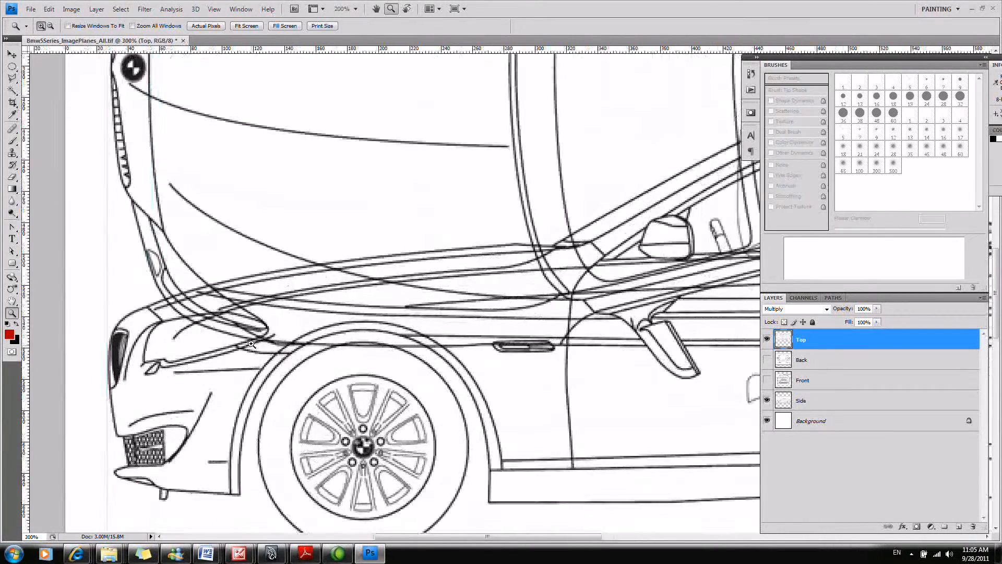
left_click(251, 345)
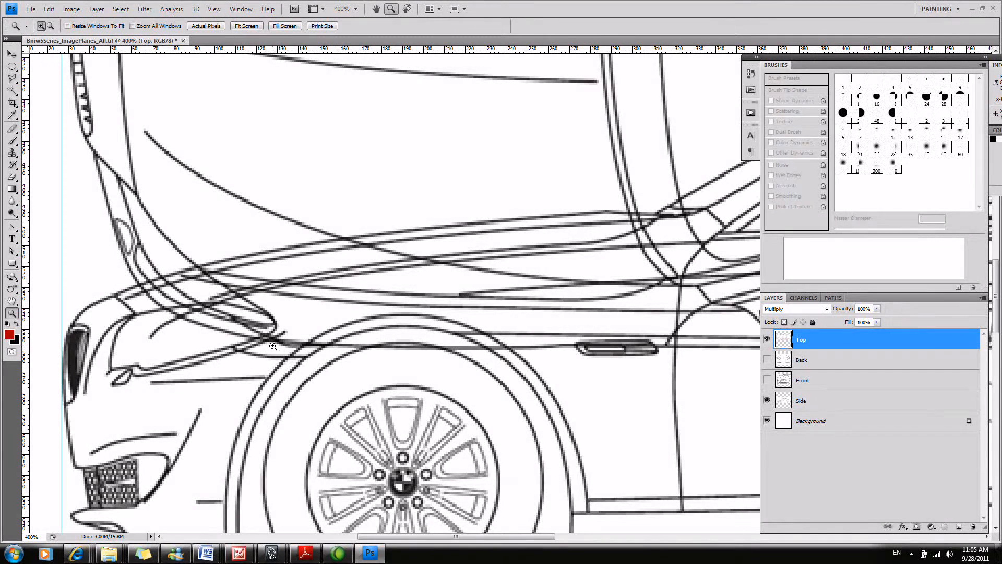
mouse_move(290, 348)
left_mouse_down()
mouse_move(242, 311)
mouse_move(282, 291)
mouse_move(288, 362)
mouse_move(252, 300)
mouse_move(286, 344)
left_mouse_up()
key("Escape")
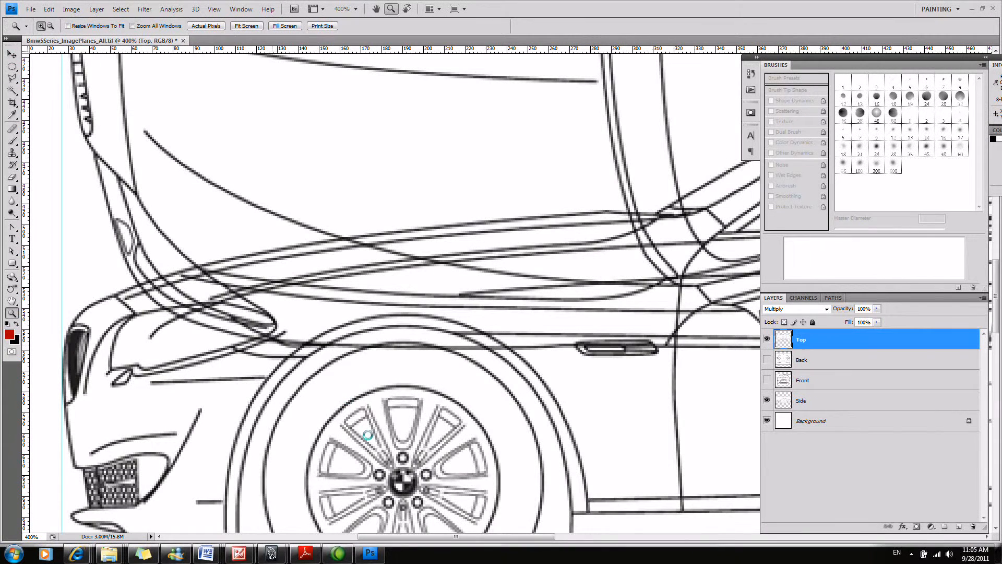
left_click(338, 552)
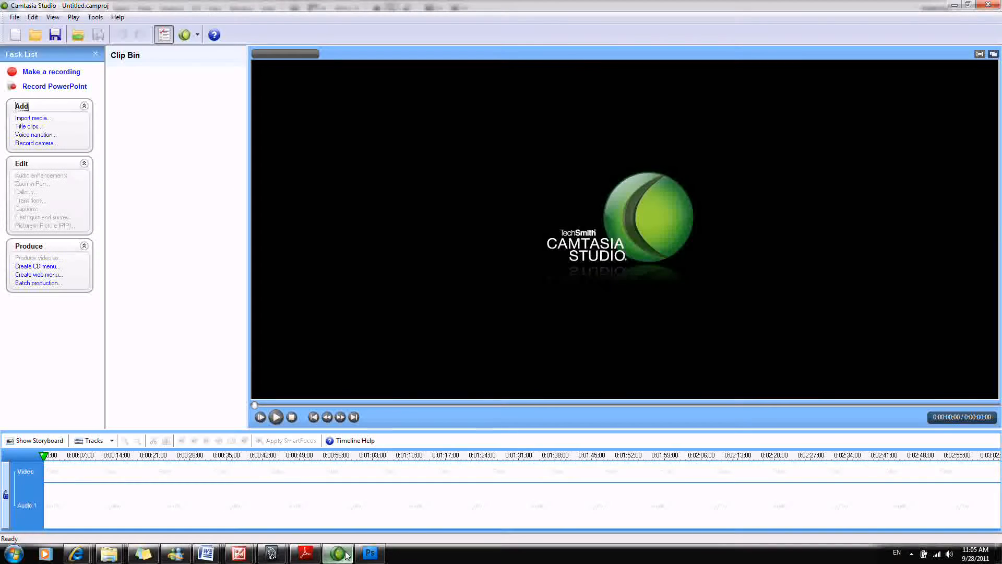
left_click(911, 554)
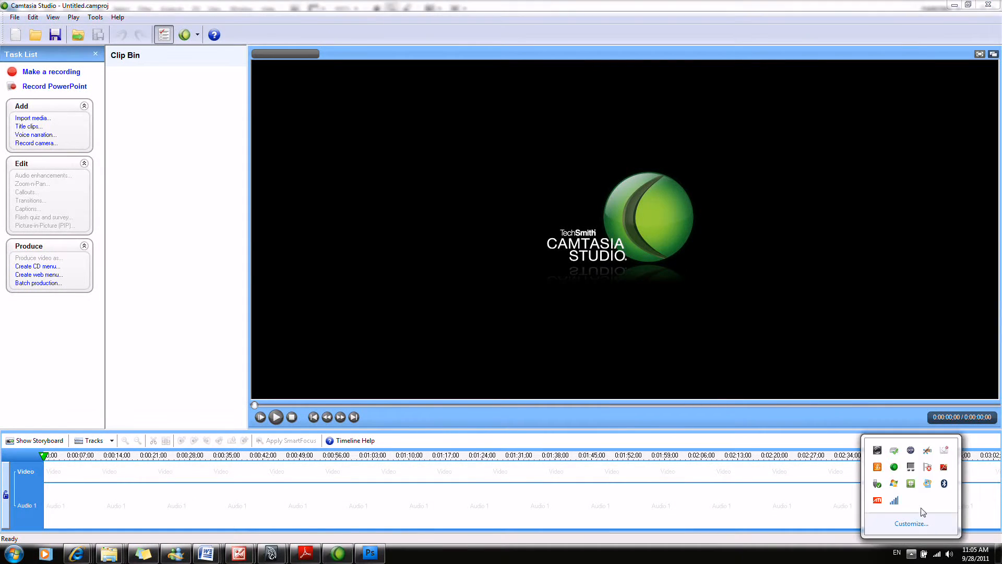
left_click(955, 6)
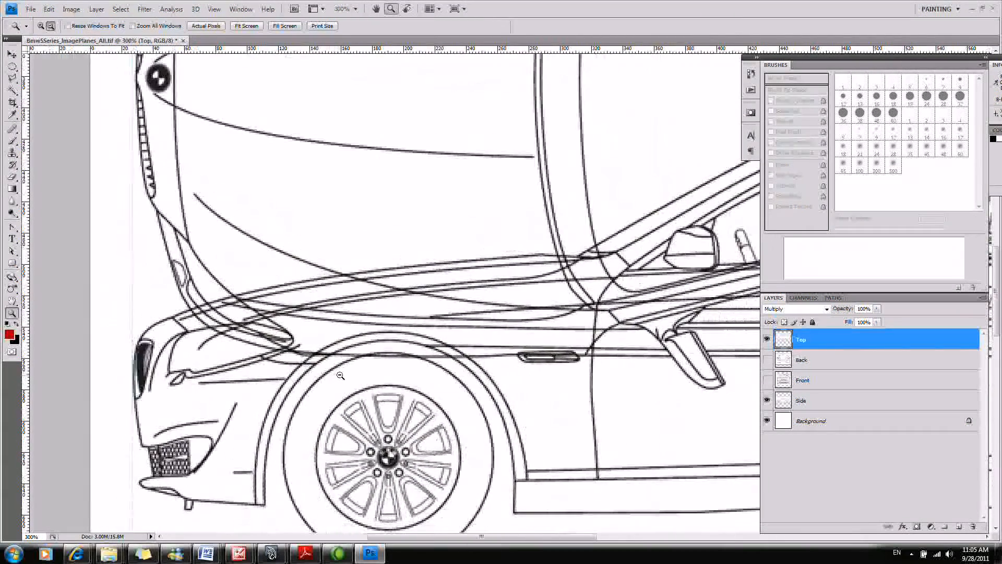
Scale the top view up until it spans the distance between the front and rear guides.
left_click(340, 376, "alt")
left_click(340, 376, "alt")
left_click(342, 376, "alt")
left_click(342, 376, "alt")
left_click(648, 301)
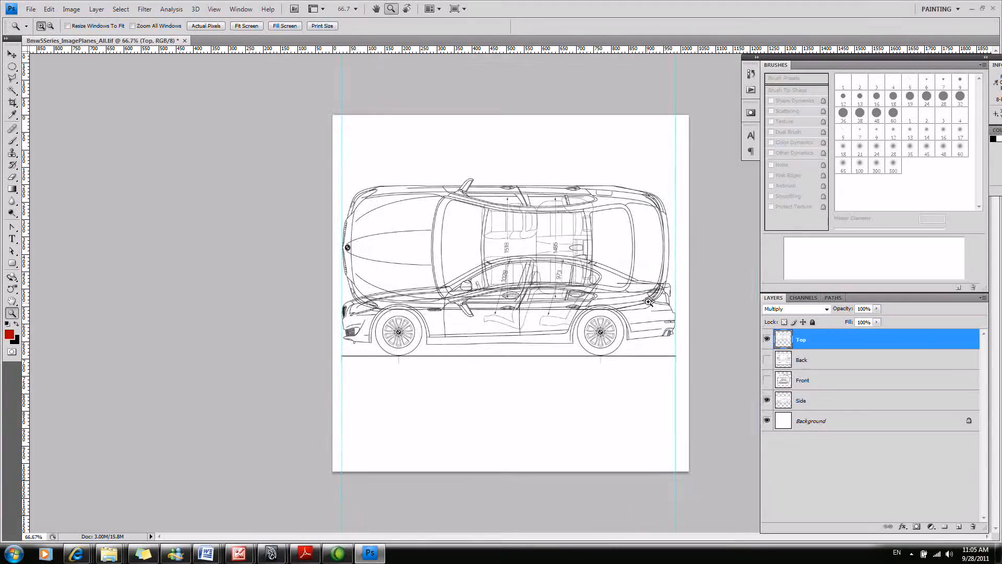
left_click(498, 279)
key("Tab")
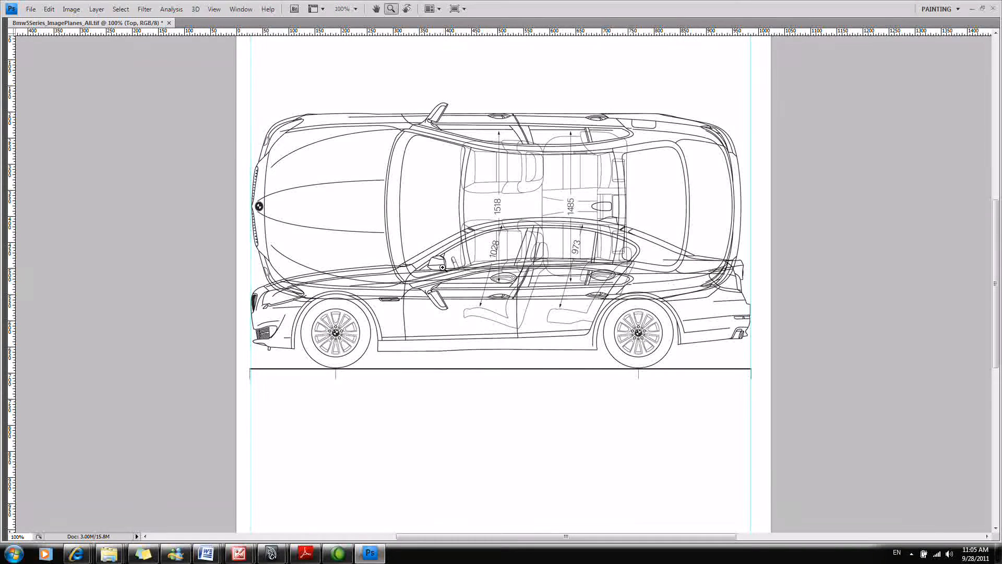
key("ctrl+t")
left_click_drag(744, 90, 752, 87)
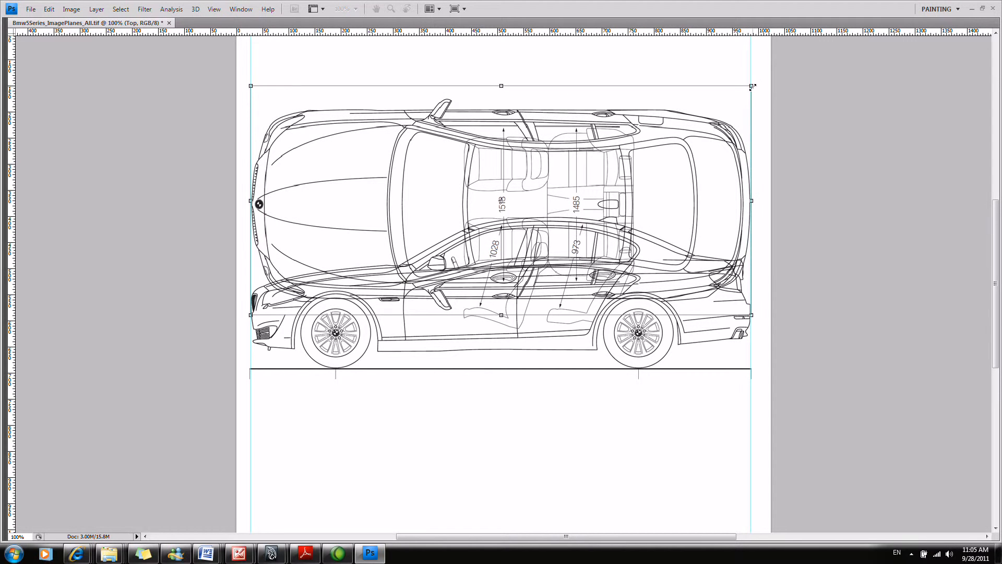
key("Return")
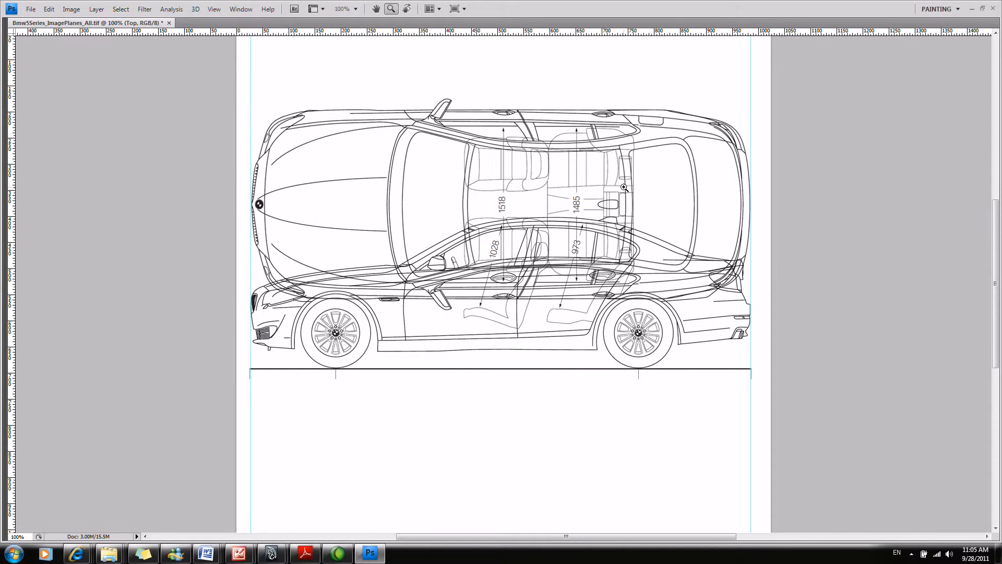
Compare the top view's rear window and roof with the side view, and move the top view down so it overlaps the side view.
key("Caps_Lock")
mouse_move(610, 174)
left_mouse_down()
mouse_move(600, 241)
mouse_move(616, 176)
left_mouse_up()
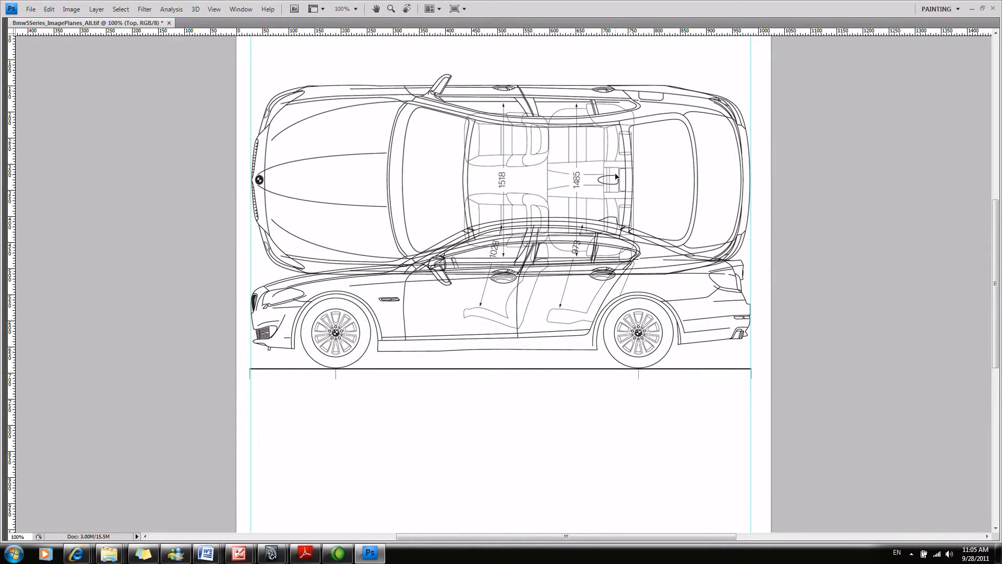
key("z")
left_click(624, 231)
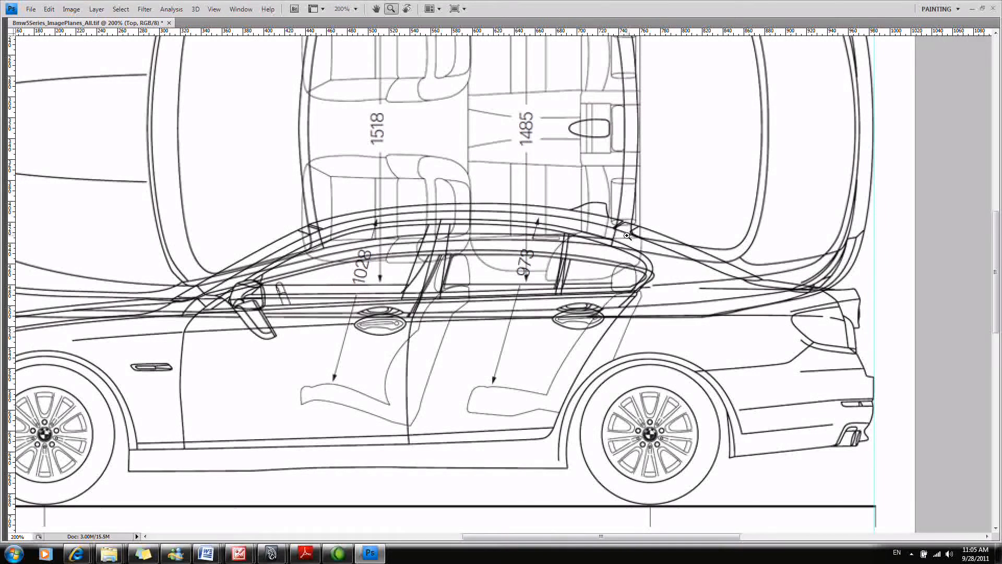
left_click(615, 240, "alt")
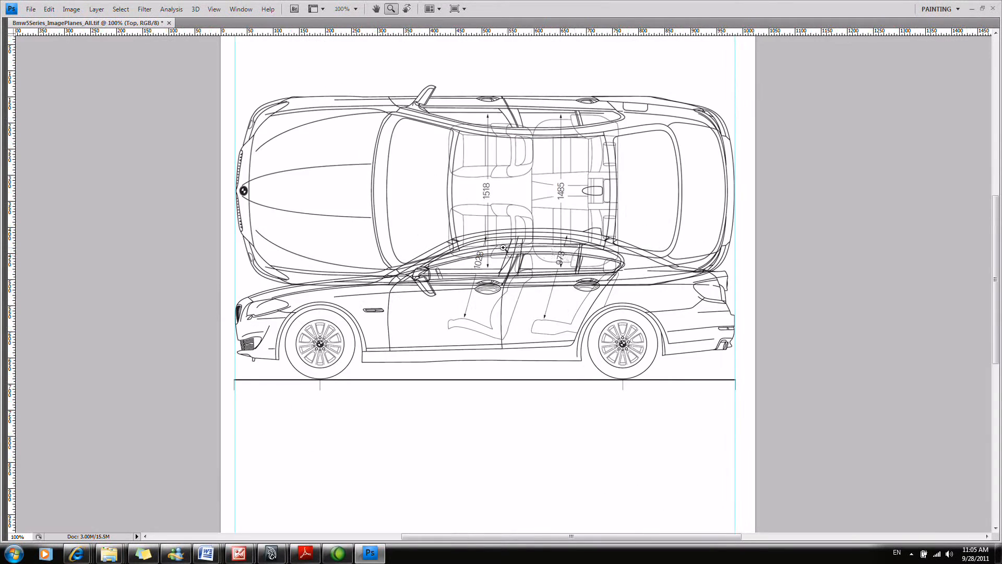
key("v")
left_click_drag(421, 201, 423, 324)
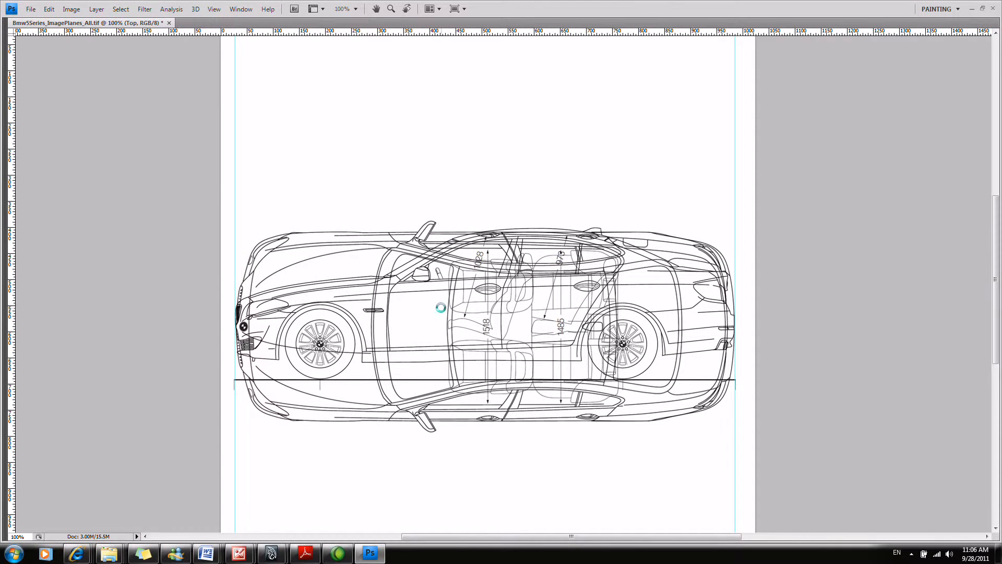
Hide the Top layer and show the Back and Front layers.
key("z")
key("Tab")
left_click(767, 339)
left_click(766, 359)
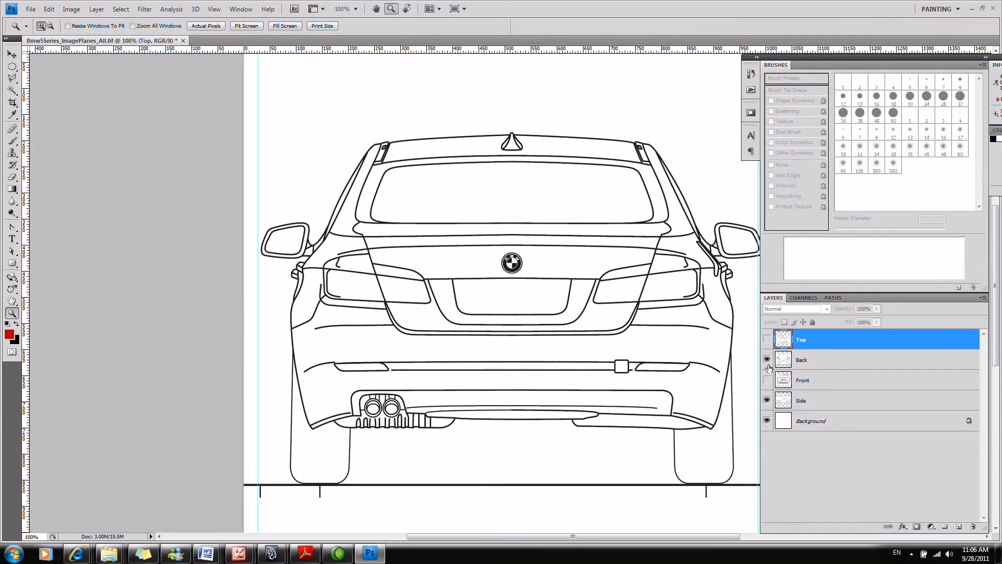
left_click(509, 308, "alt")
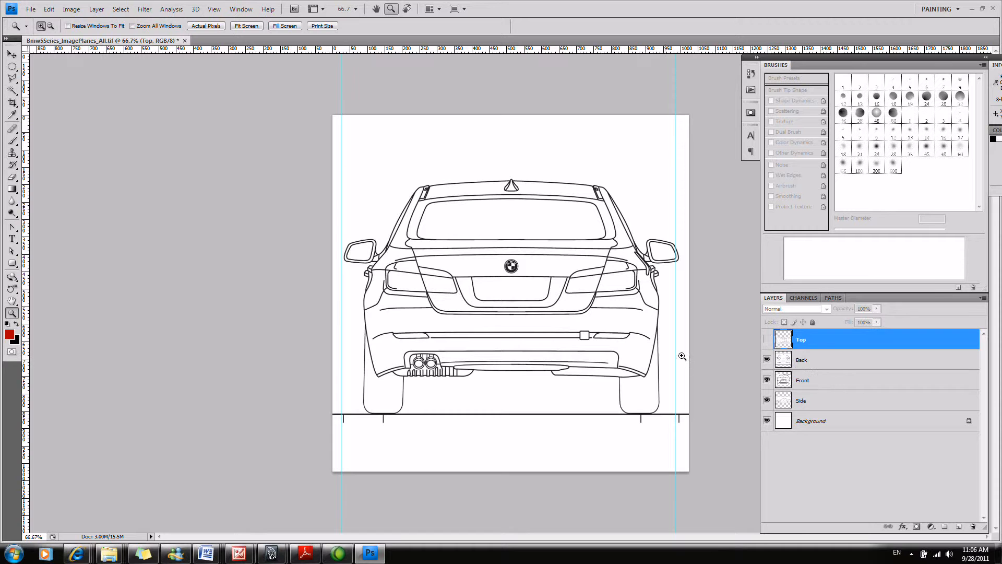
Set the Back layer's blending mode to Multiply so the front view shows through.
left_click(802, 381)
left_click(807, 360)
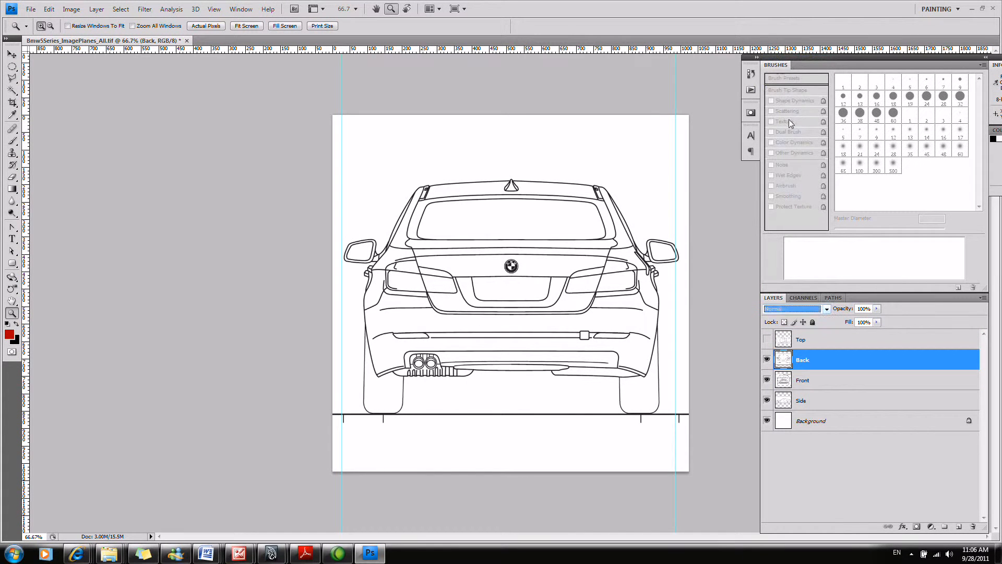
left_click(827, 309)
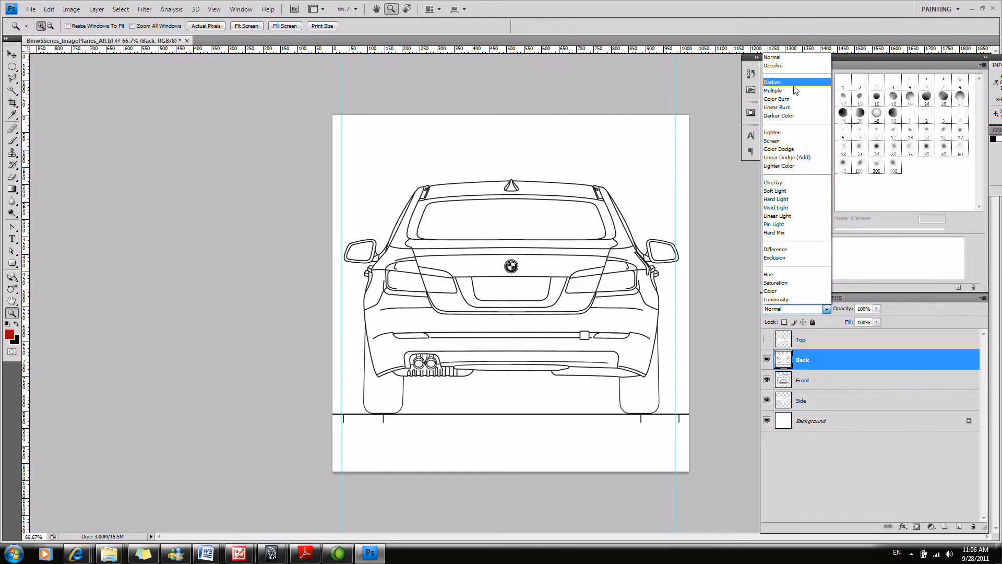
left_click(780, 103)
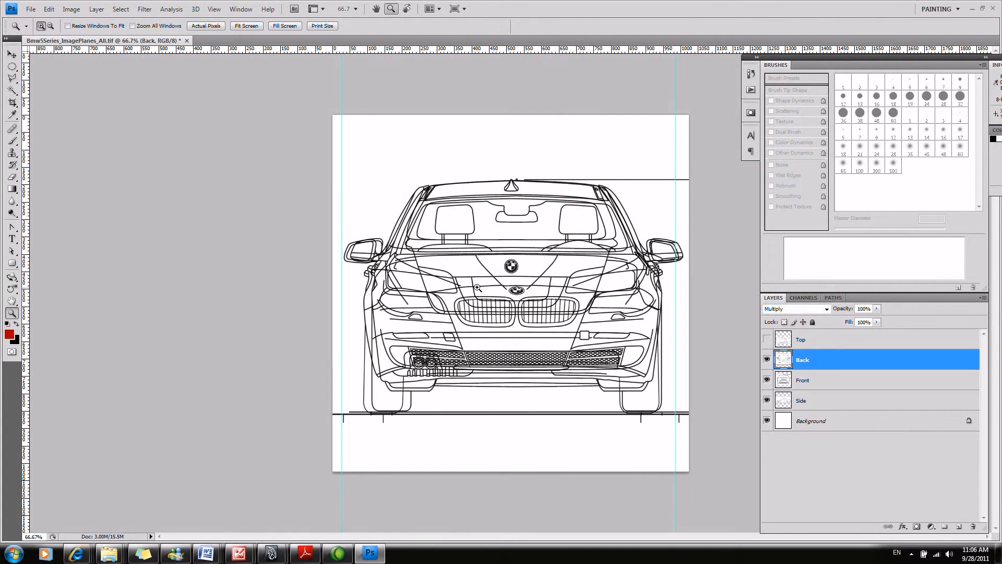
Nudge the back view right and up until its body outline and ground line match the front view.
left_click(477, 287)
key("Tab")
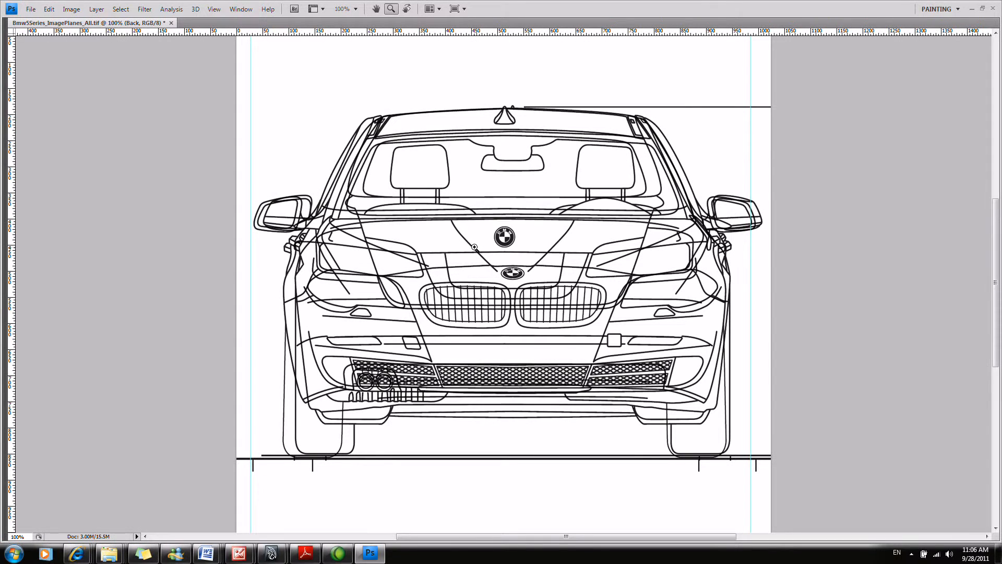
key("Tab")
key("v")
key("Tab")
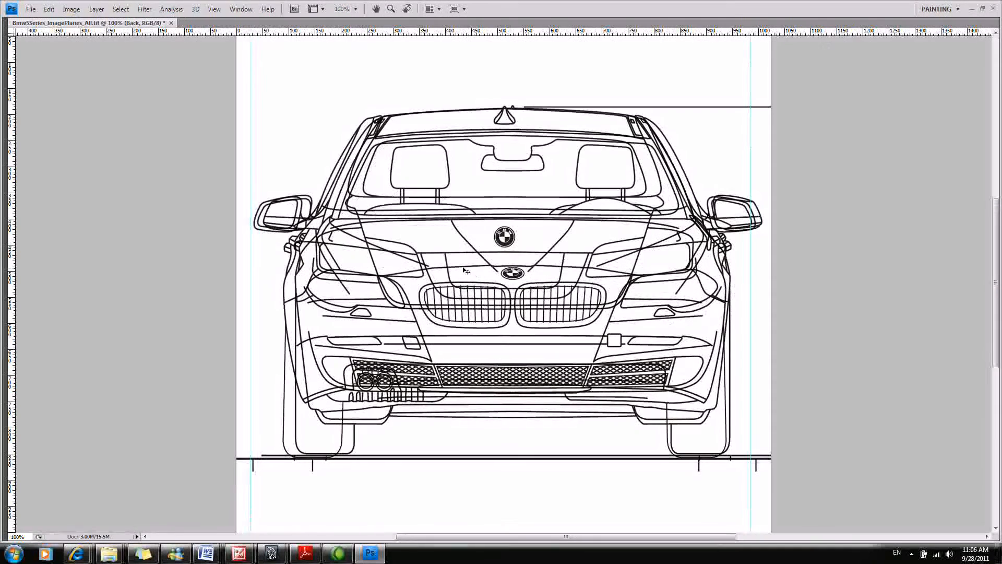
left_click_drag(466, 270, 471, 270)
key("ctrl+z")
key("Right")
key("Right")
key("Right")
key("Right")
key("Right")
key("Right")
key("Right")
key("Right")
key("Right")
key("Right")
key("Right")
key("Right")
key("Right")
key("Right")
key("Right")
key("Up")
key("Up")
key("Up")
key("Up")
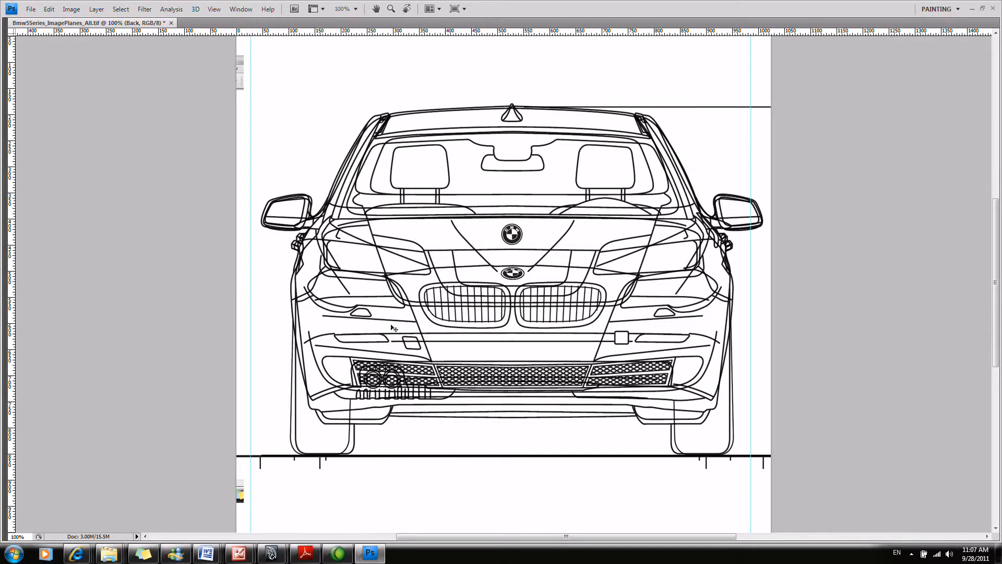
key("Tab")
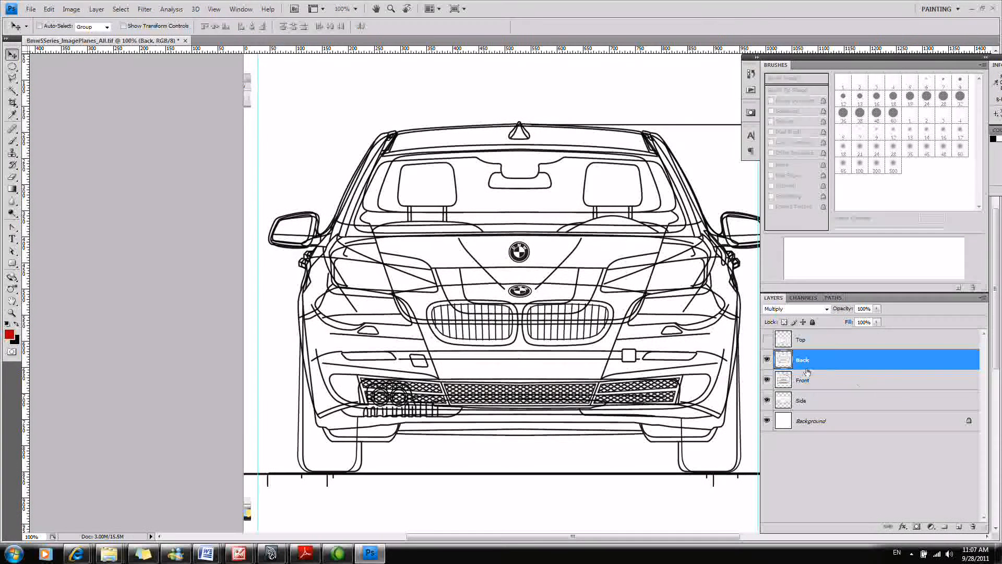
Hide the Back layer and save the front view as the TIFF Bmw5Series_ImagePlanes_Front in sourceimages, accepting the default TIFF options.
left_click(766, 359)
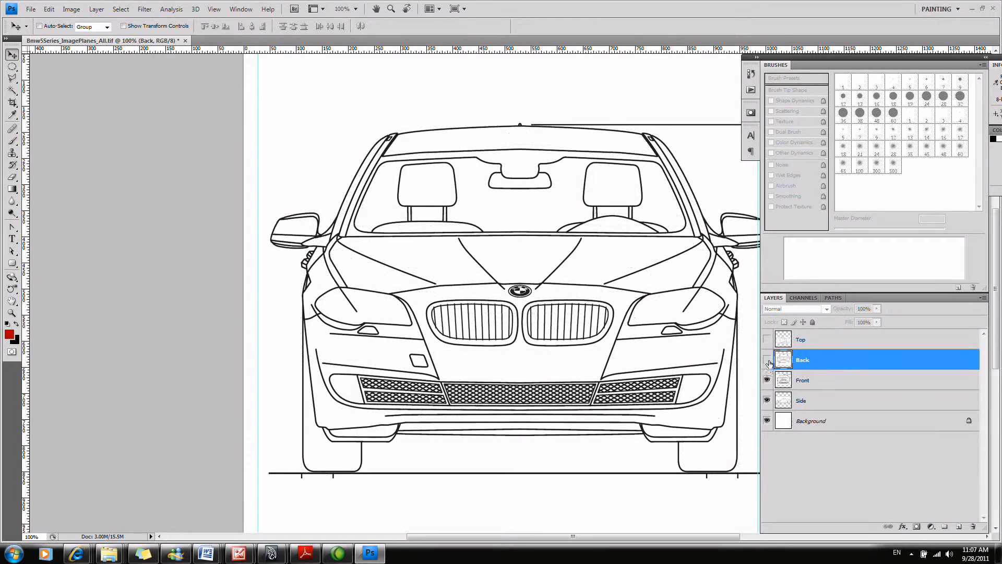
key("z")
left_click(515, 355, "alt")
left_click(515, 355, "alt")
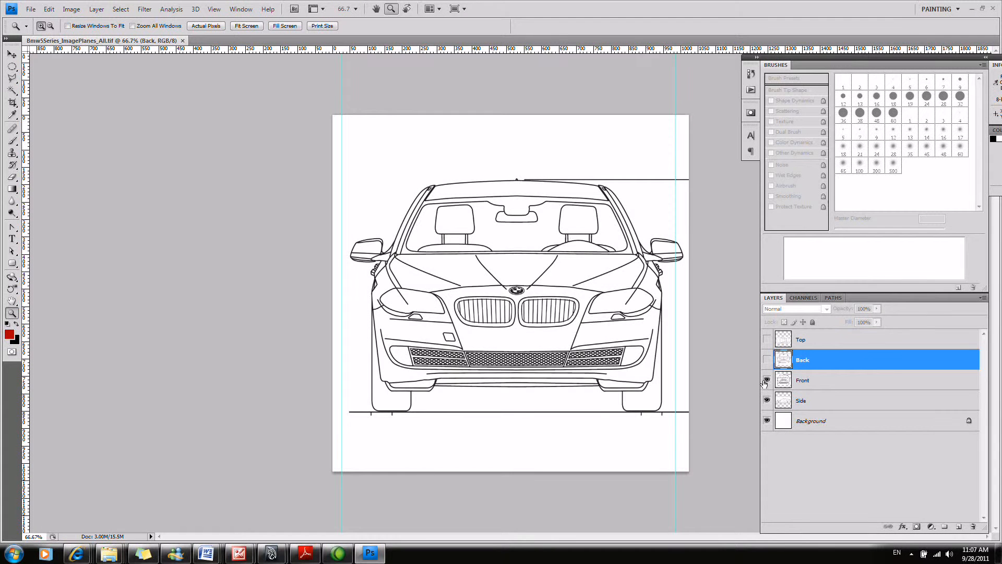
key("ctrl+shift+s")
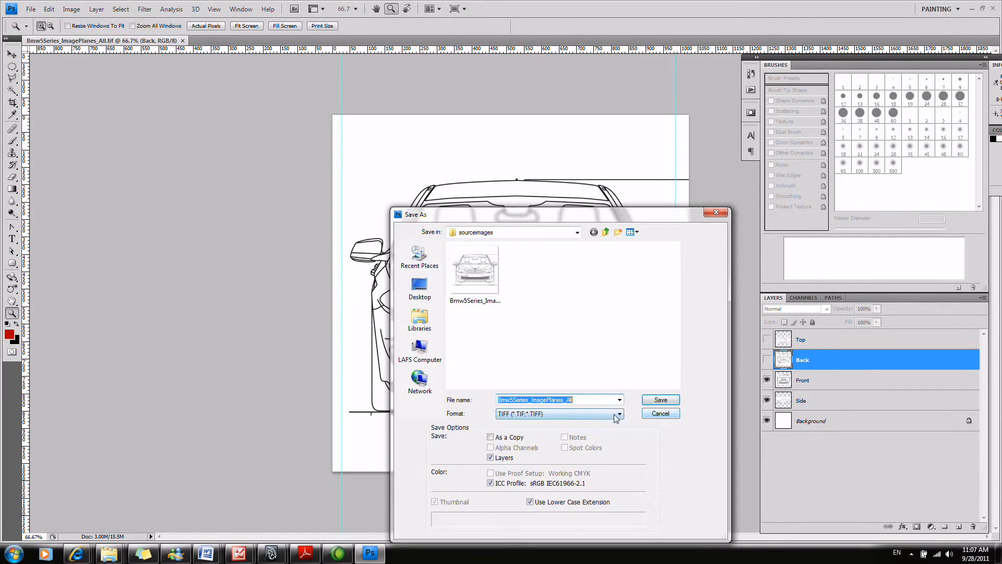
left_click(587, 400)
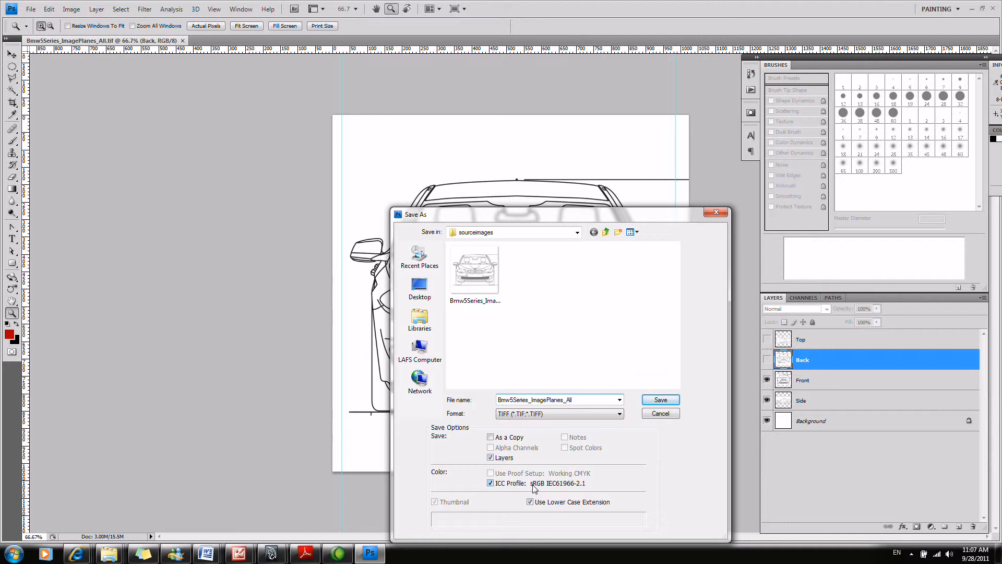
key("BackSpace")
key("BackSpace")
key("BackSpace")
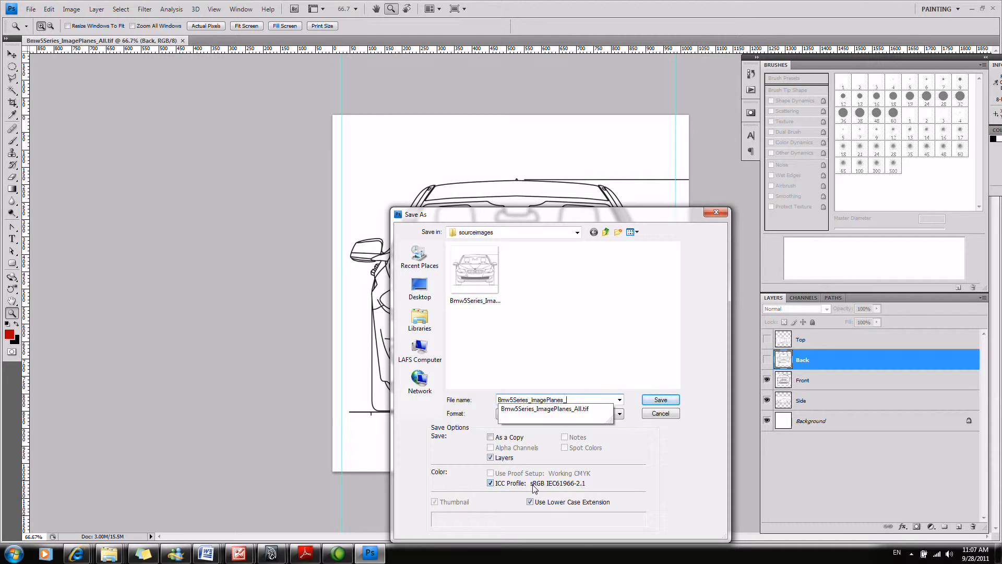
type("Front")
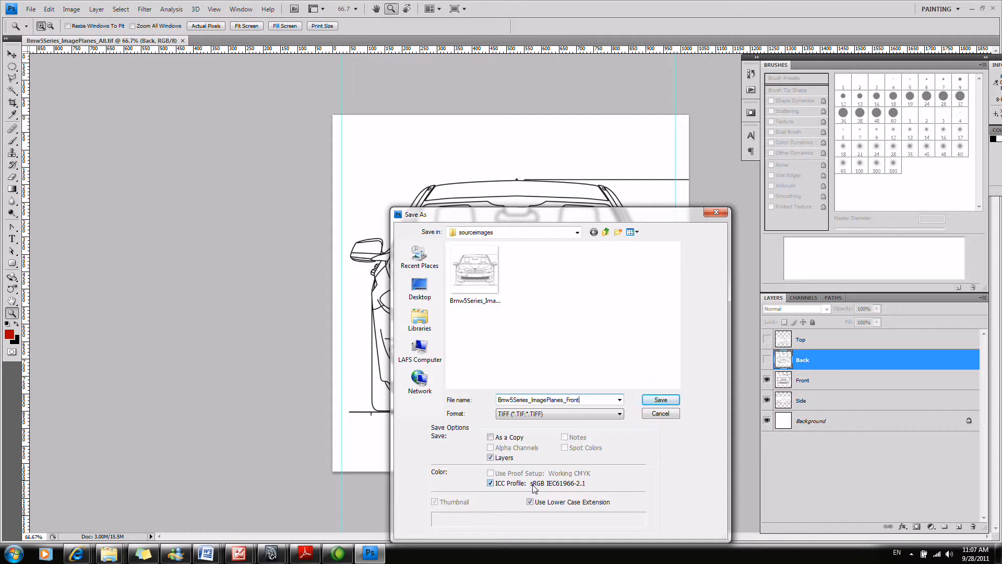
key("Return")
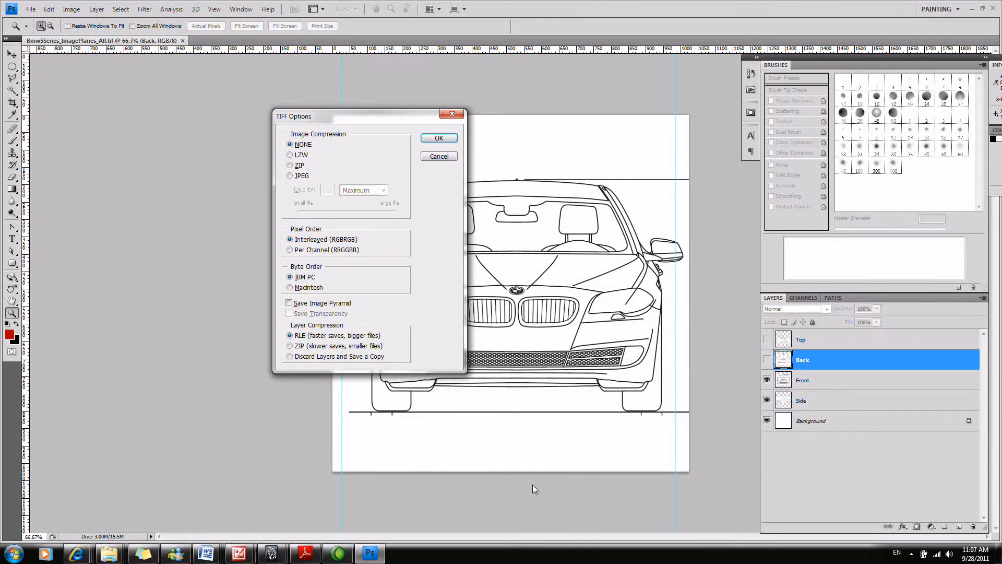
left_click(439, 138)
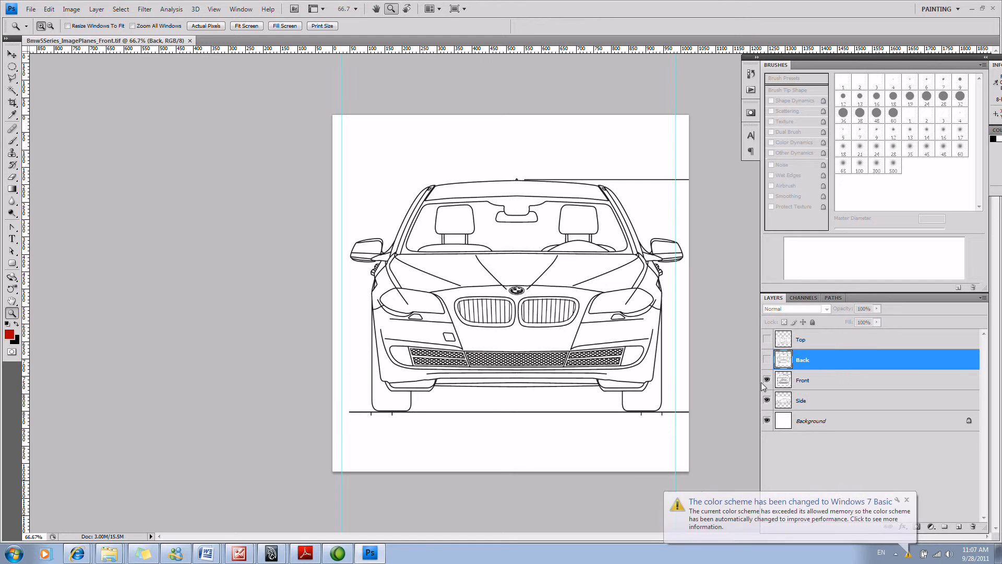
Hide the Front layer and save the side view as the TIFF Bmw5Series_ImagePlanes_Side in sourceimages.
left_click(767, 380)
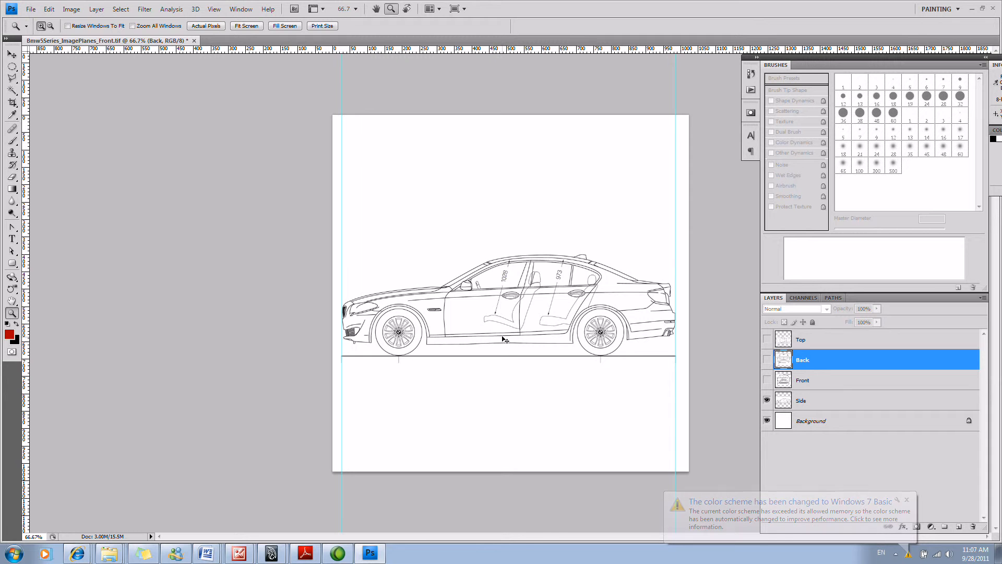
key("ctrl+shift+s")
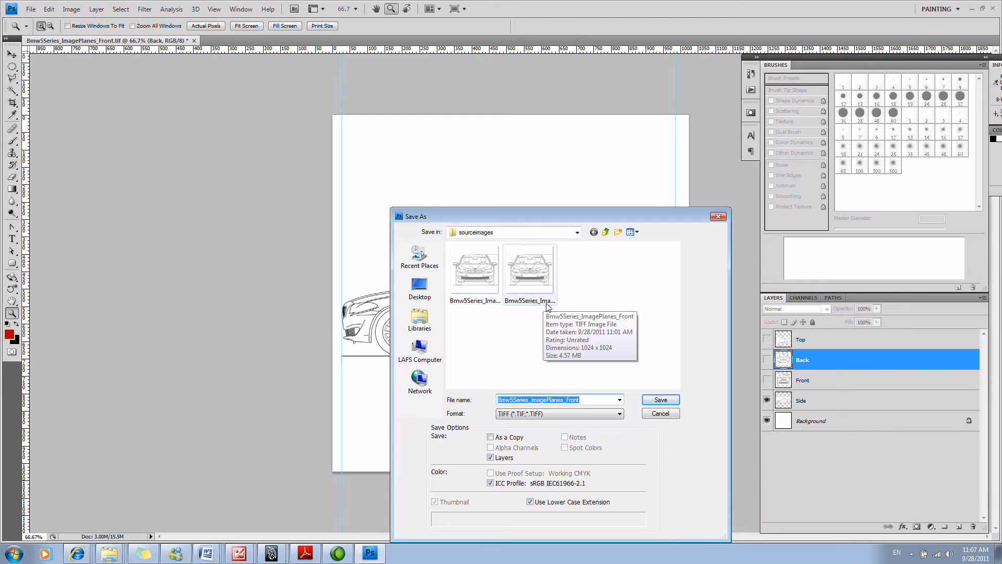
left_click(616, 400)
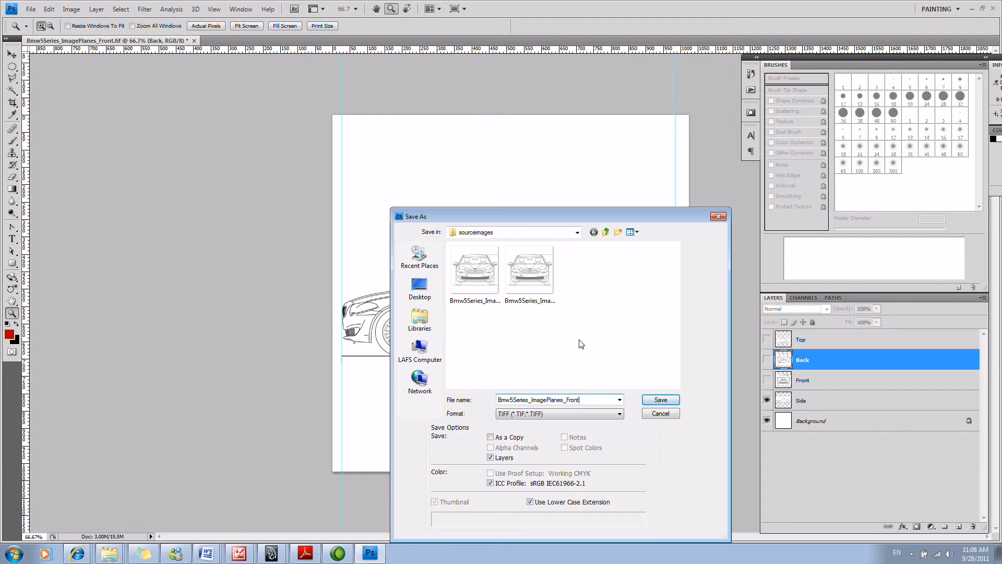
key("BackSpace")
key("BackSpace")
key("BackSpace")
key("BackSpace")
key("BackSpace")
type("Back")
key("Return")
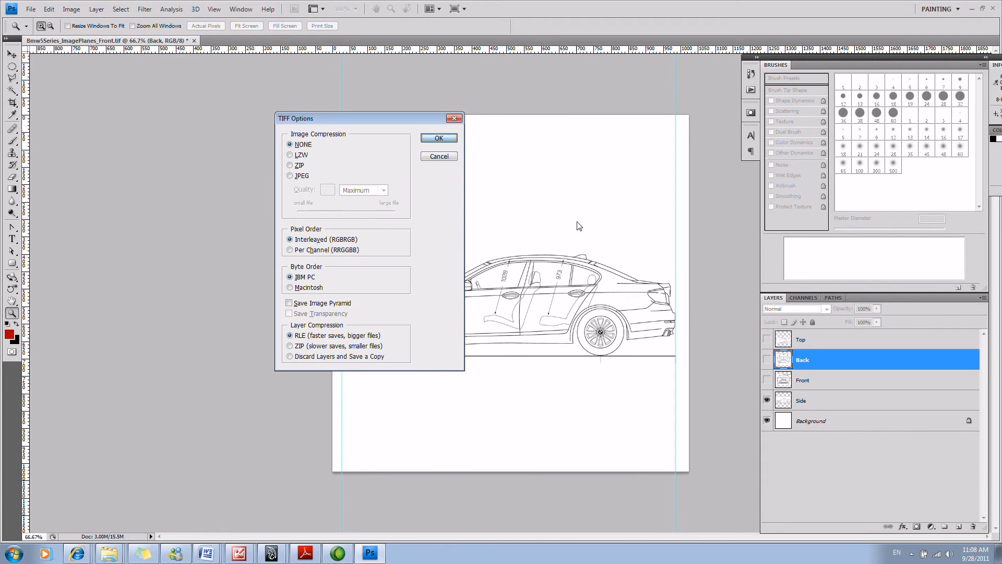
left_click(451, 140)
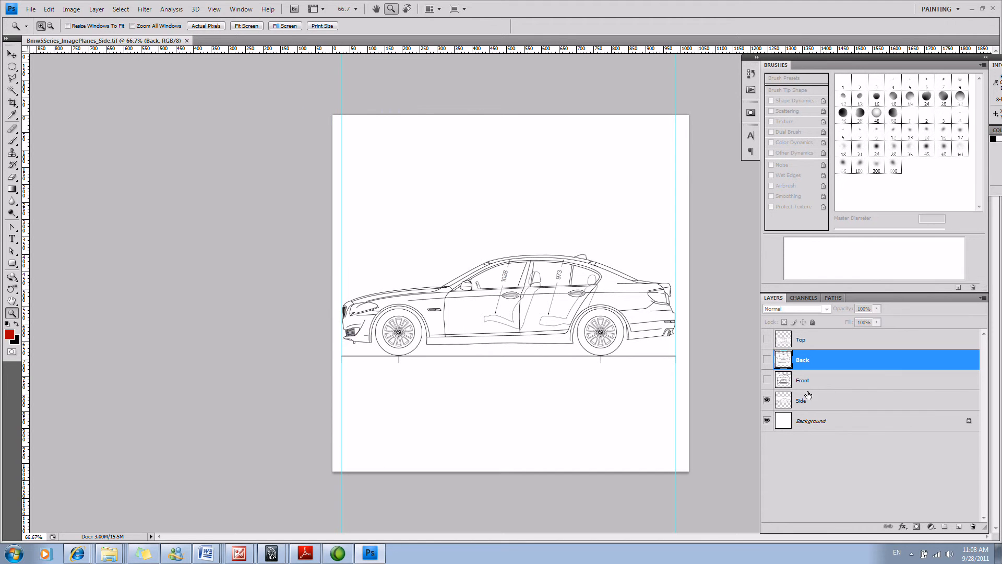
Show only the Back layer over the Background and save the view as the TIFF Bmw5Series_ImagePlanes_Back.
left_click(767, 400)
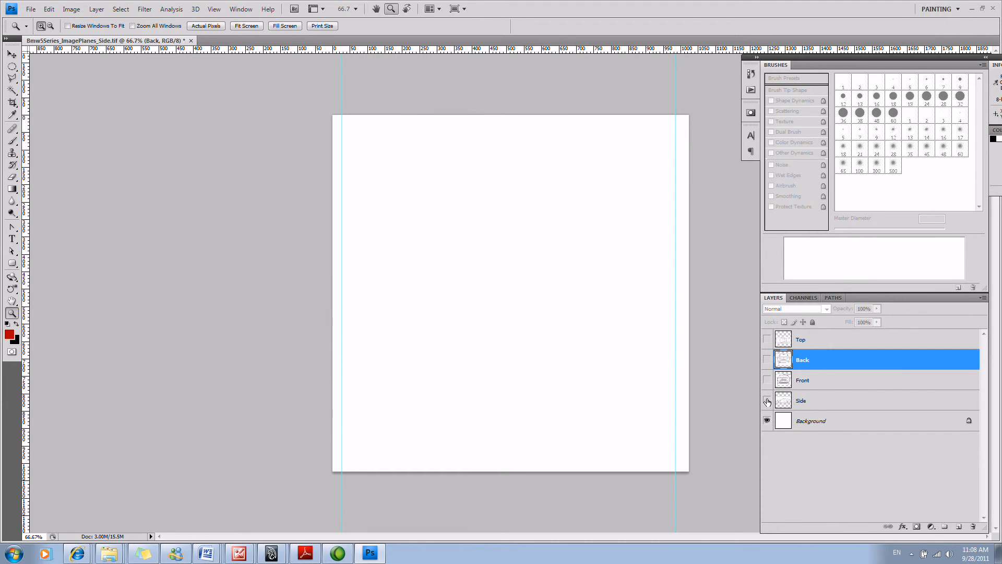
left_click(767, 359)
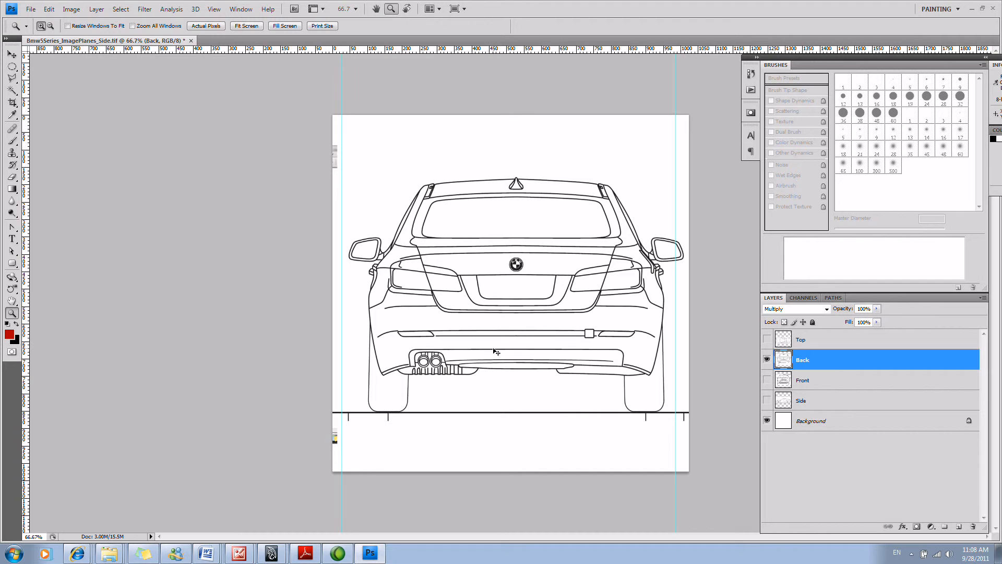
key("ctrl+shift+s")
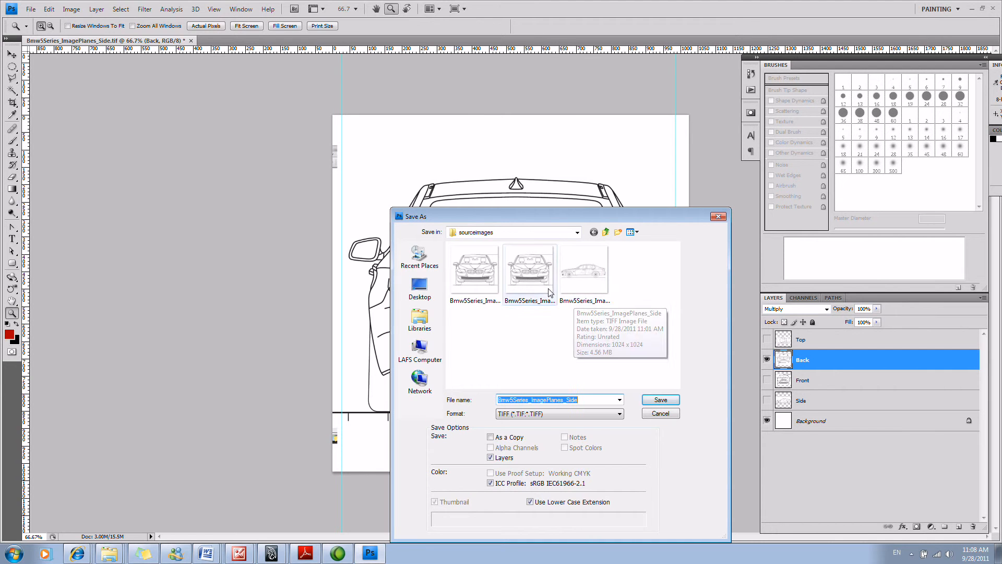
left_click(530, 268)
left_click(593, 399)
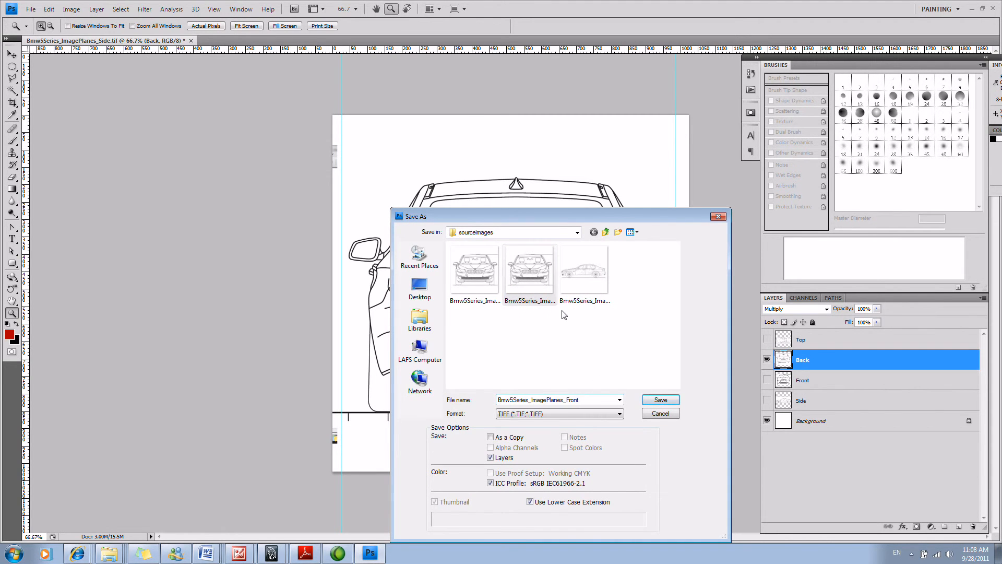
key("BackSpace")
key("BackSpace")
key("BackSpace")
type("Back")
key("ctrl+a")
key("Return")
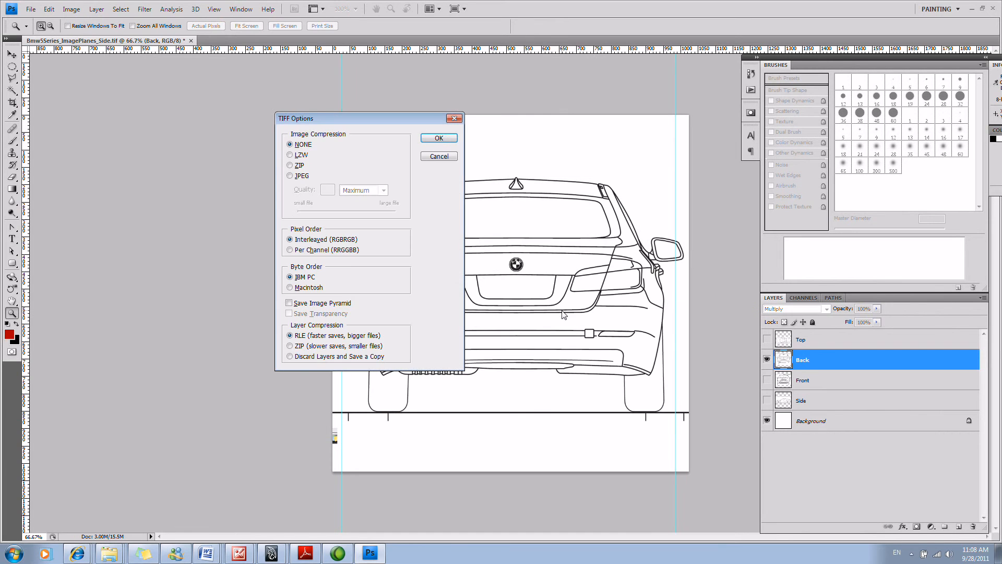
left_click(439, 140)
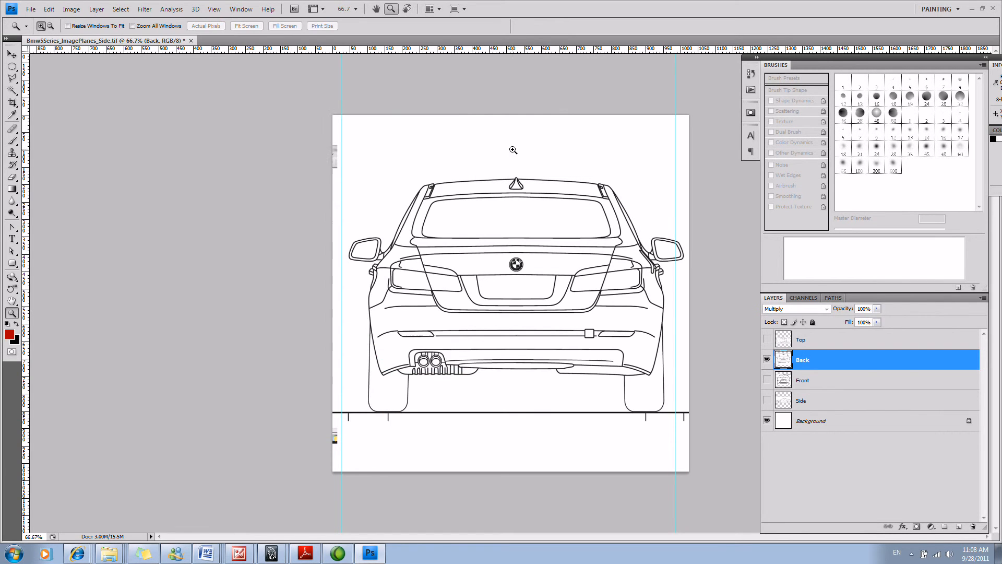
Hide the Back layer, then select and show the Top layer over the Background.
left_click(767, 360)
left_click(777, 342)
left_click(768, 340)
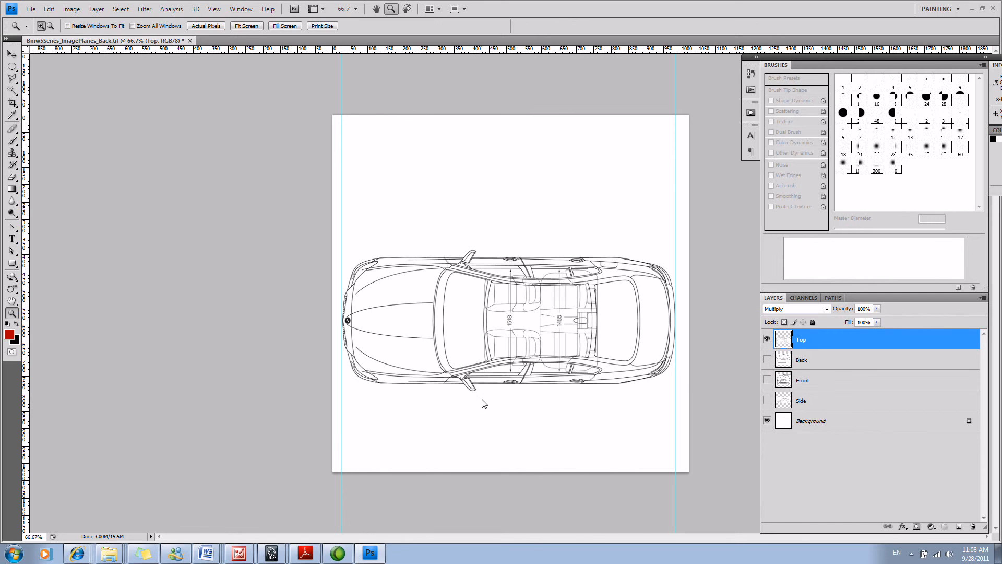
Save the top view as the TIFF Bmw5Series_ImagePlanes_Top in sourceimages and close Photoshop.
key("ctrl+shift+s")
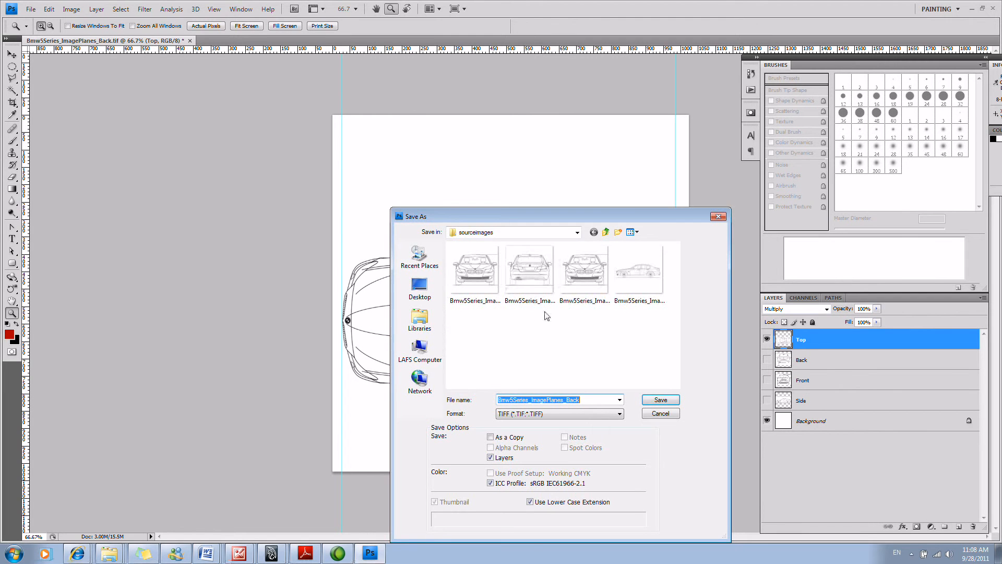
left_click(589, 399)
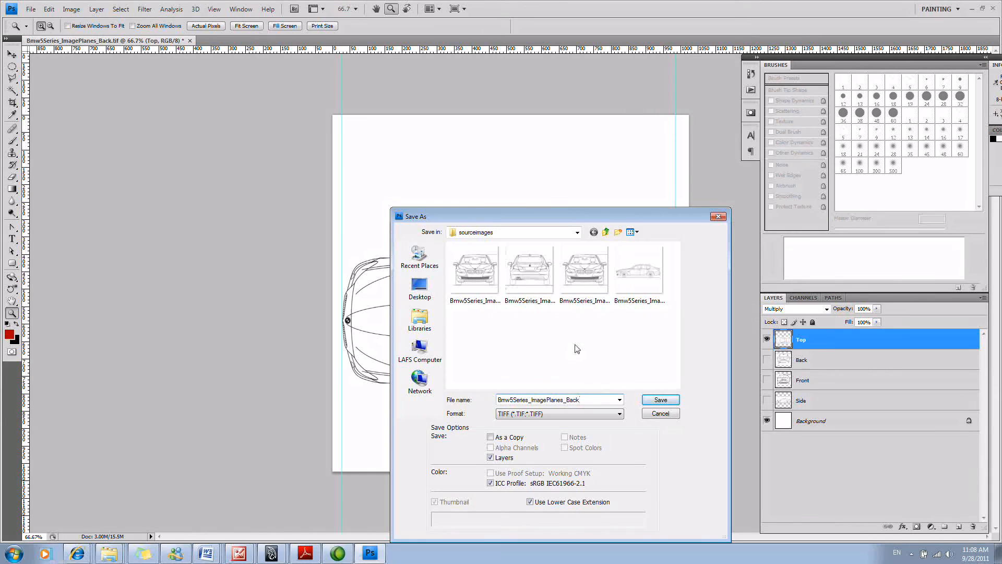
key("BackSpace")
key("BackSpace")
key("BackSpace")
key("BackSpace")
type("t")
key("Caps_Lock")
type("OP")
key("BackSpace")
type("Top")
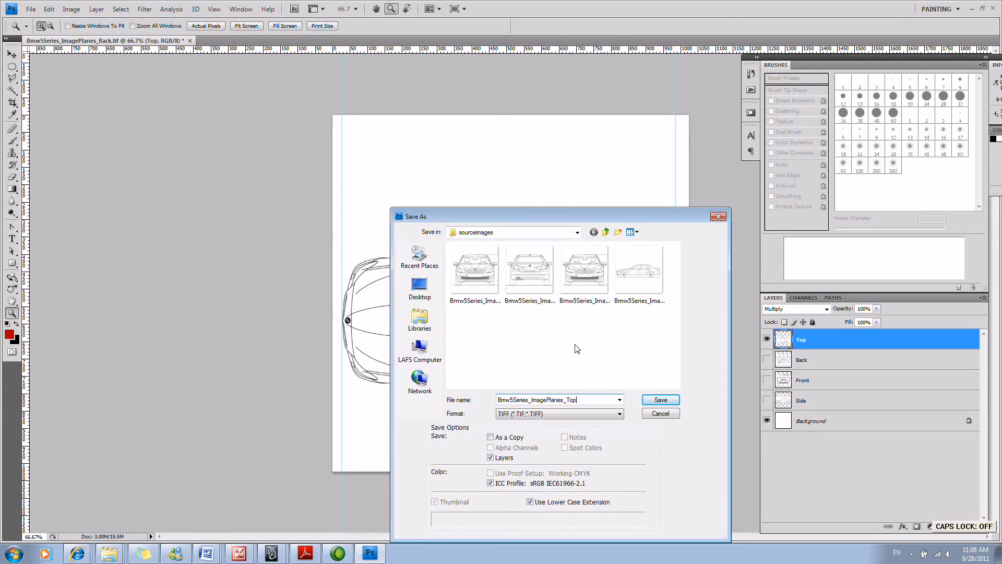
key("Return")
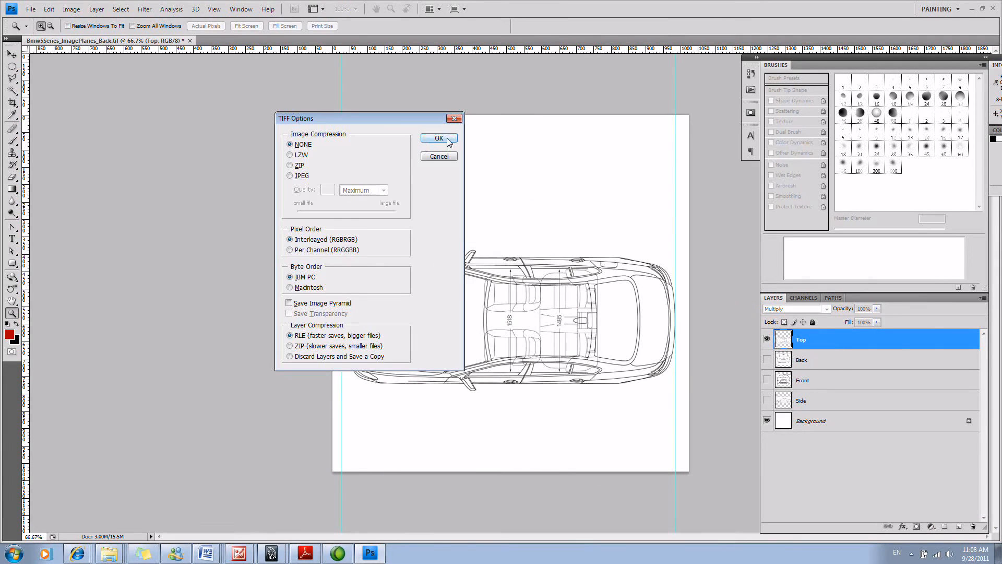
left_click(438, 139)
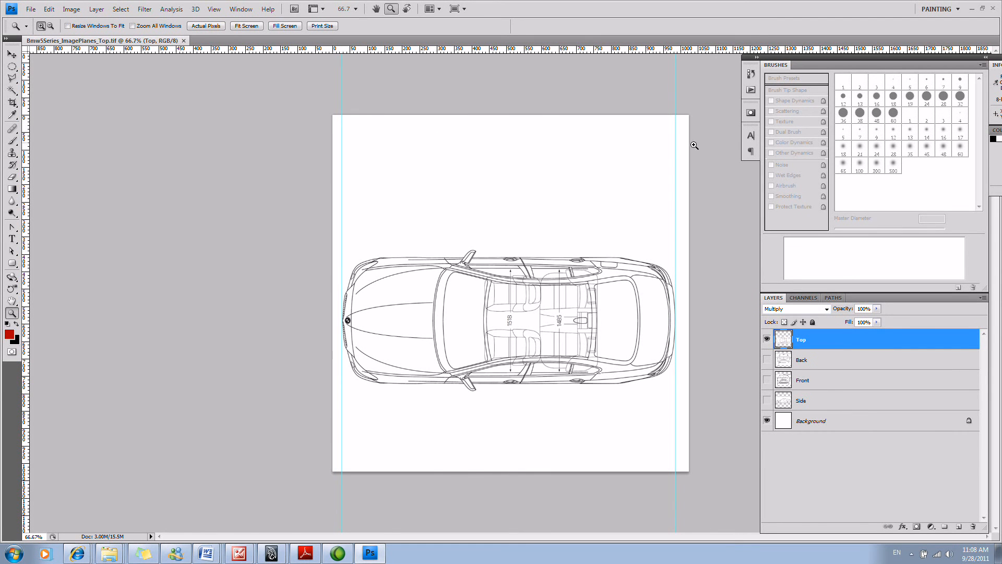
left_click(993, 8)
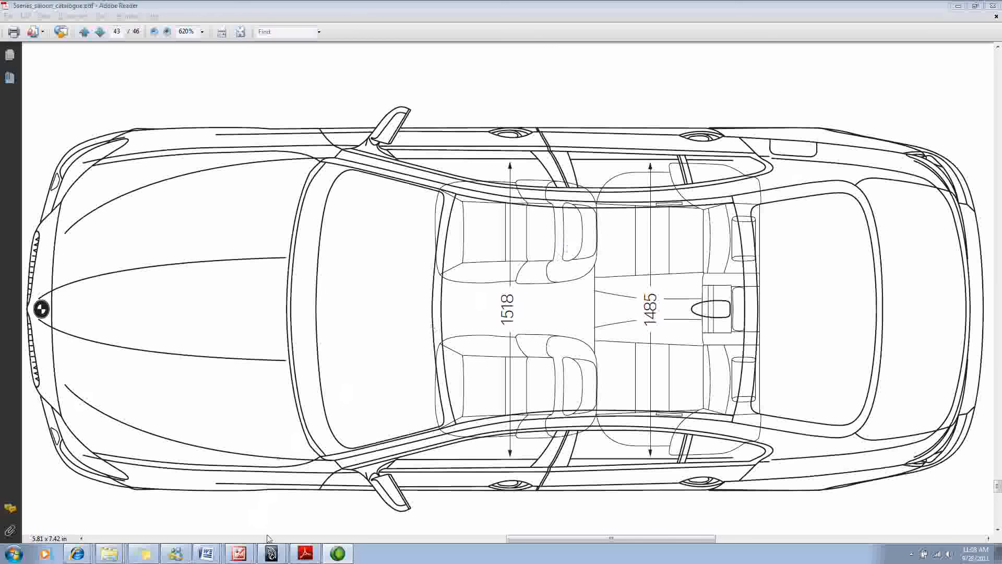
left_click(337, 552)
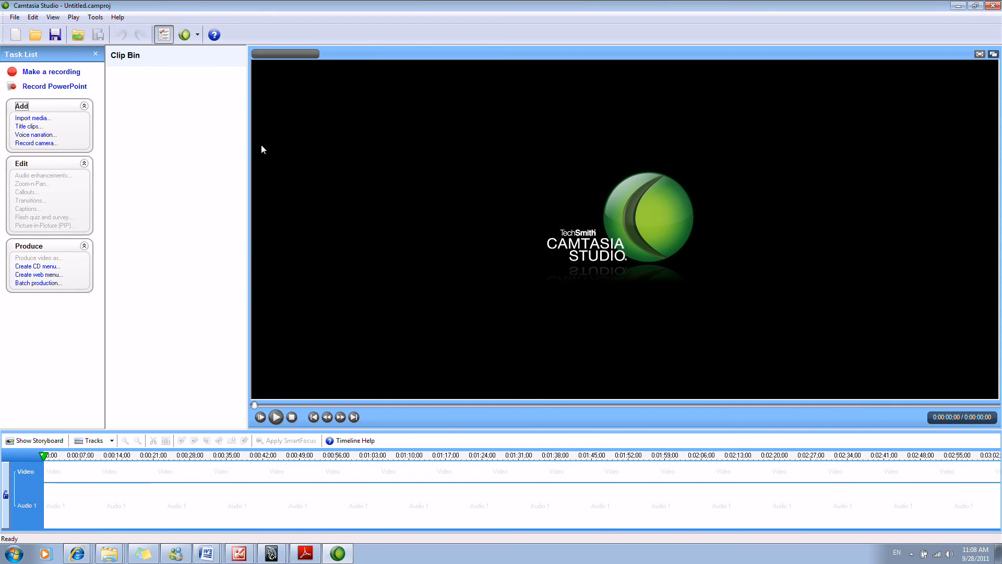
left_click(911, 553)
left_click(896, 474)
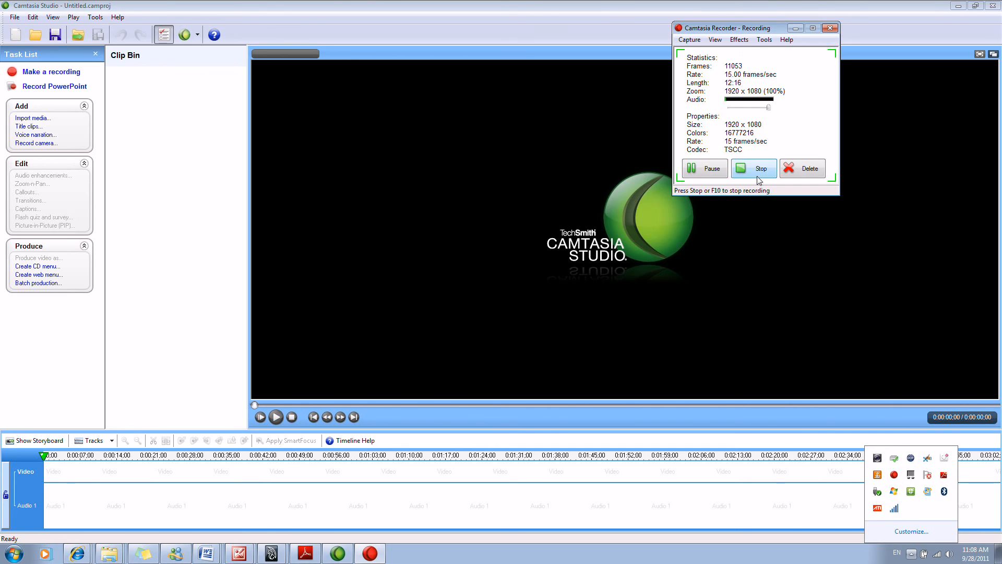